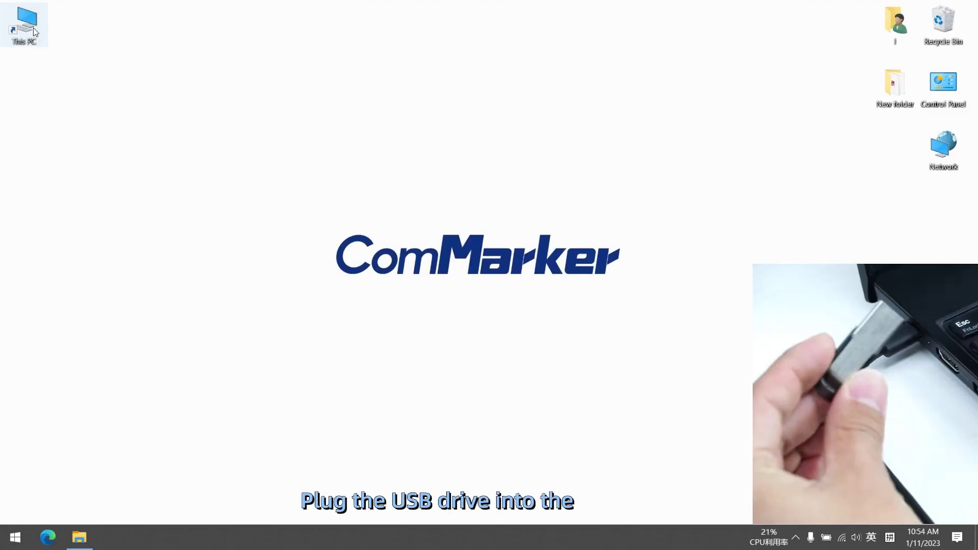
Step: Open This PC and browse into USB Drive (E:)
double_click(33, 29)
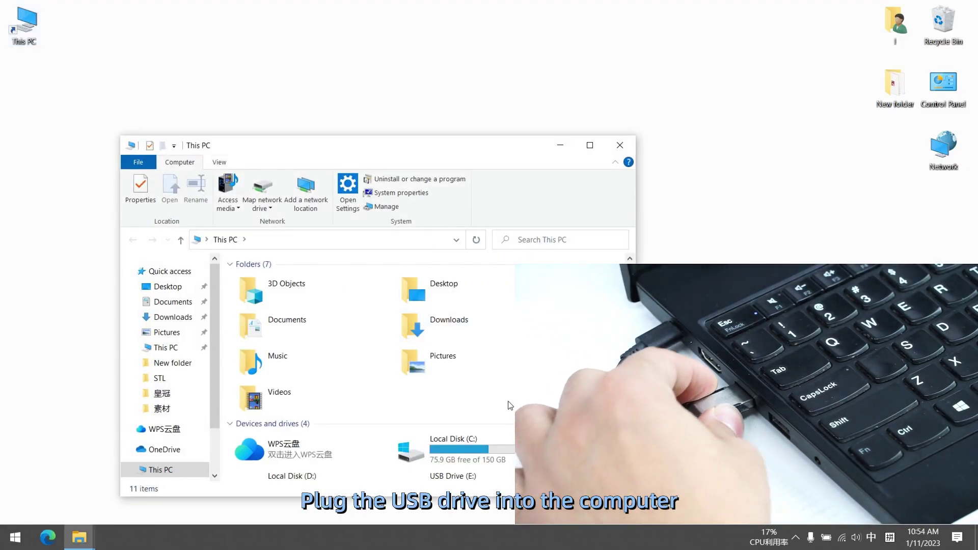
drag(446, 145, 467, 52)
scroll(545, 326, down, 1)
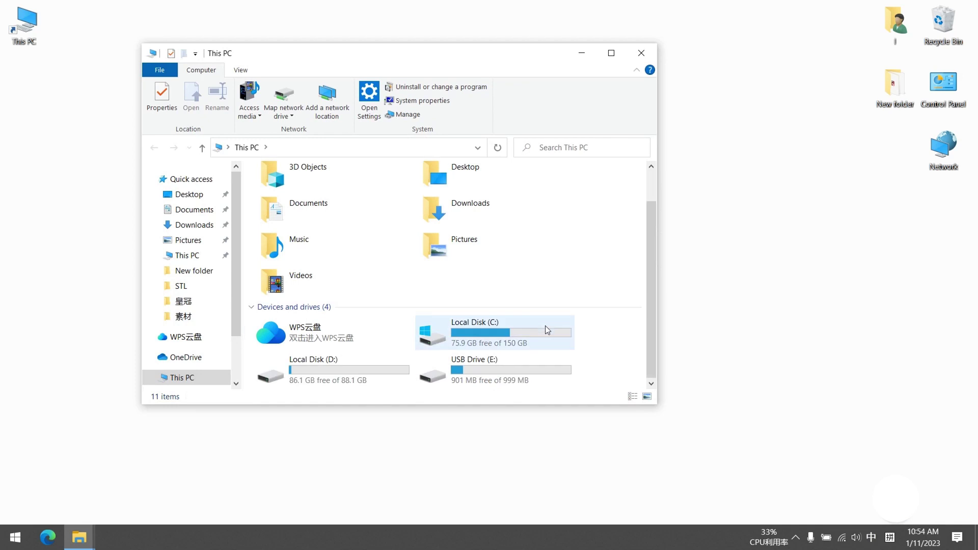
double_click(481, 371)
Step: Copy the EZCAD for ComMarker B4 folder onto the desktop and close the drive window
click(303, 229)
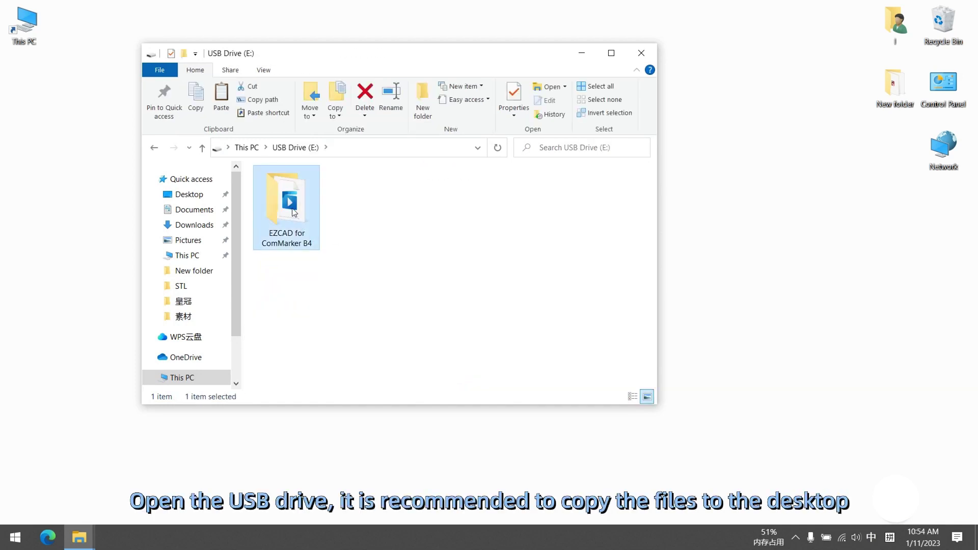
right_click(282, 208)
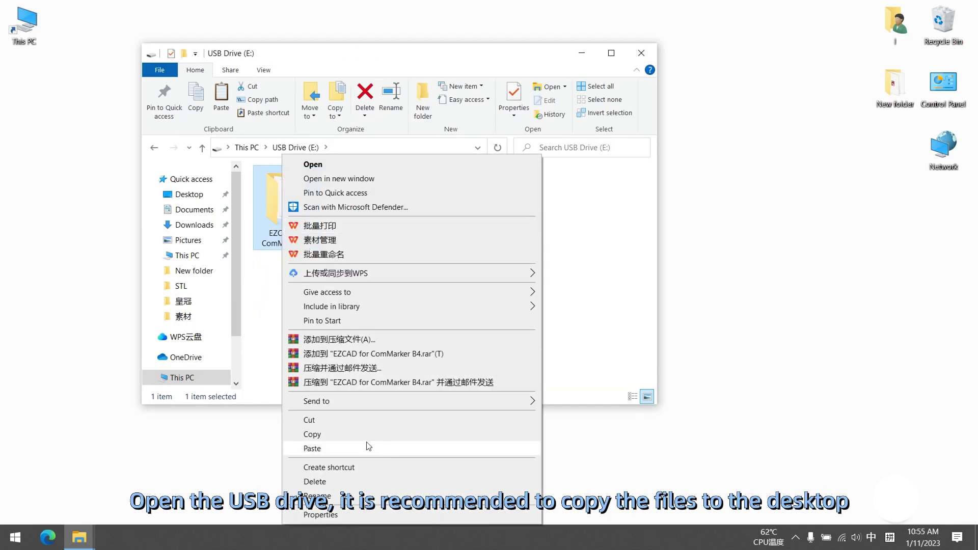
click(333, 435)
right_click(44, 82)
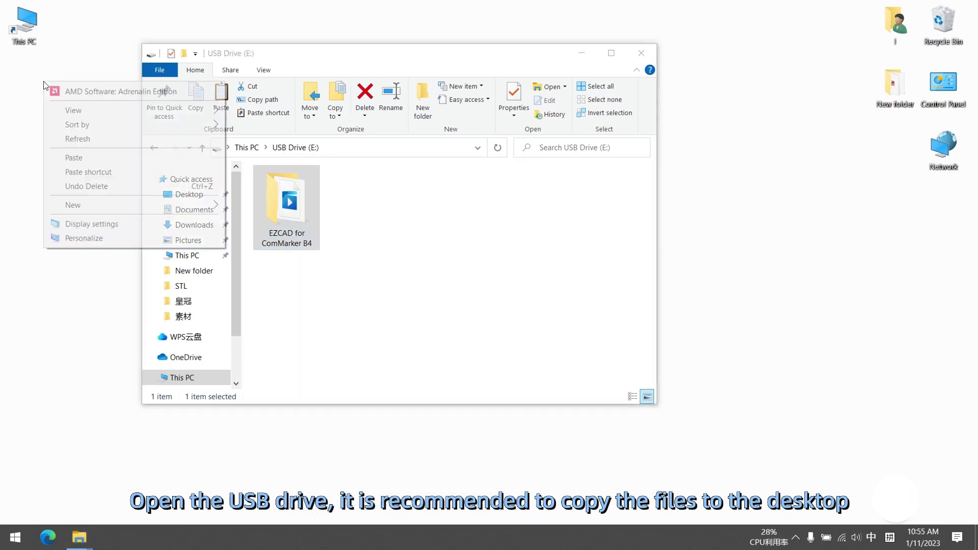
click(67, 159)
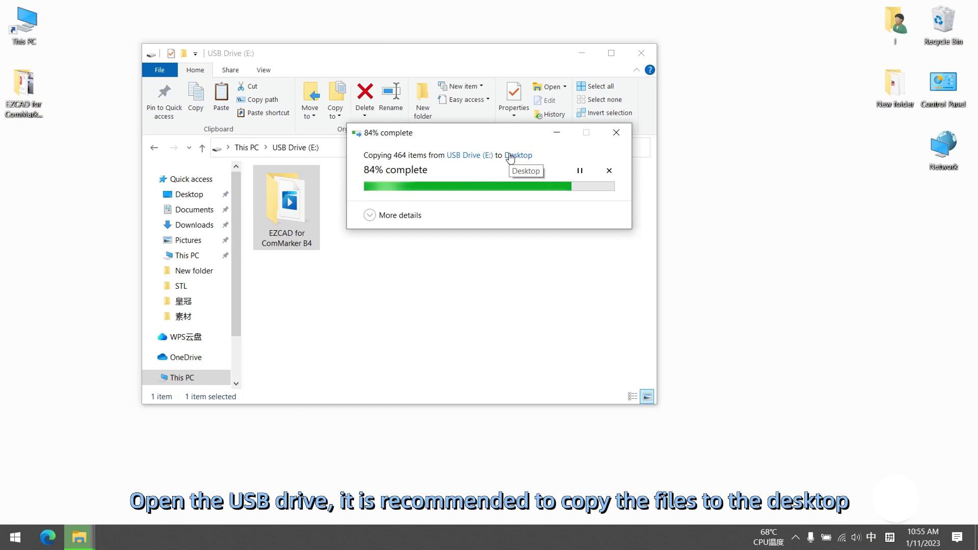
click(641, 53)
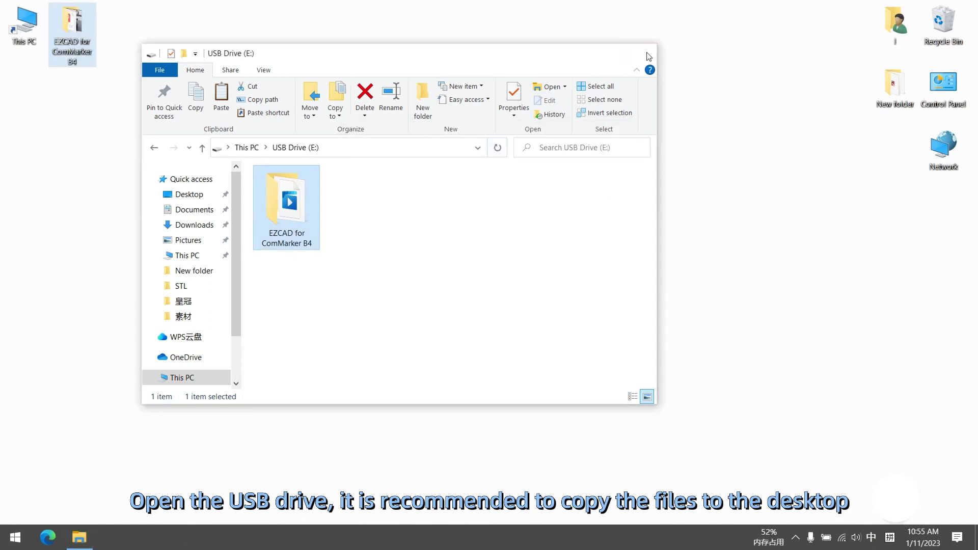
Step: Open This PC > Manage > Device Manager and locate USBLMCV2 under Other devices
right_click(23, 28)
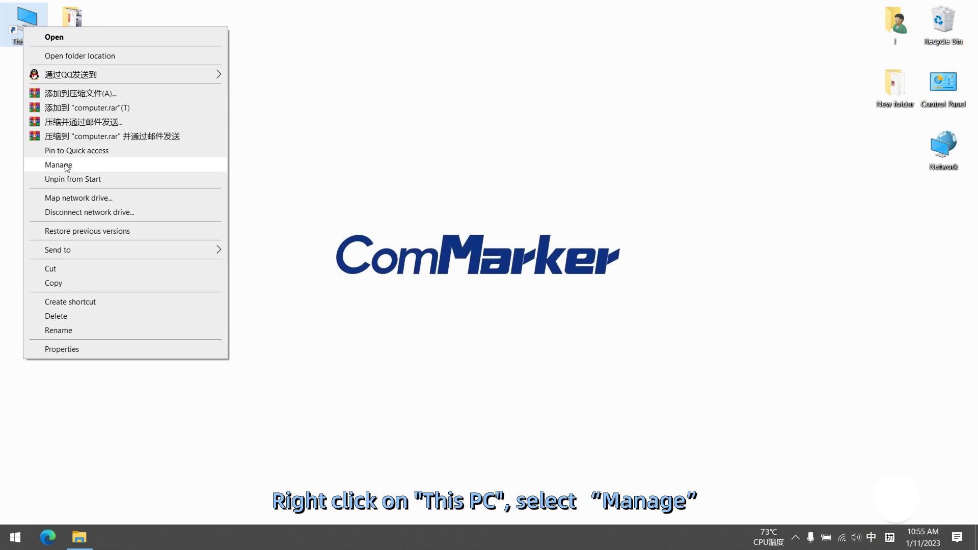
click(67, 165)
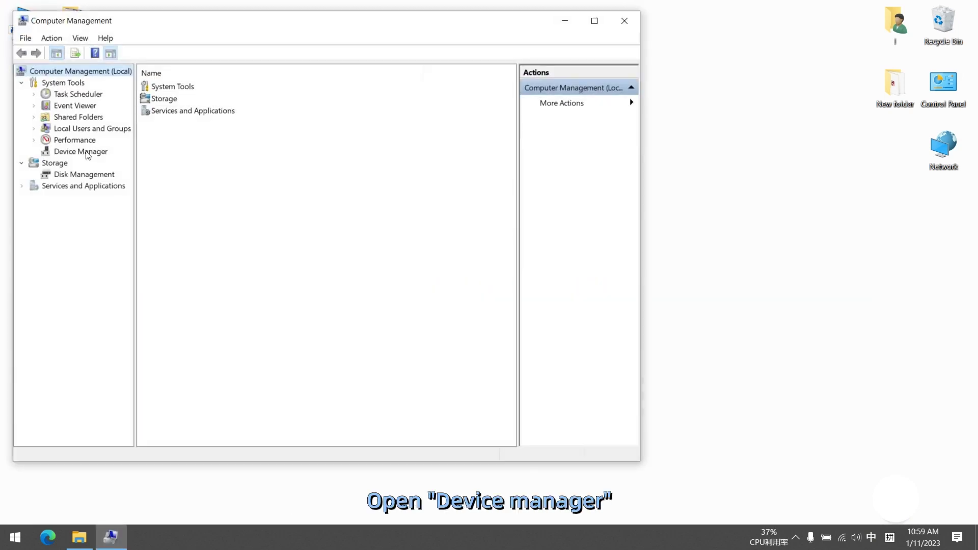
click(87, 152)
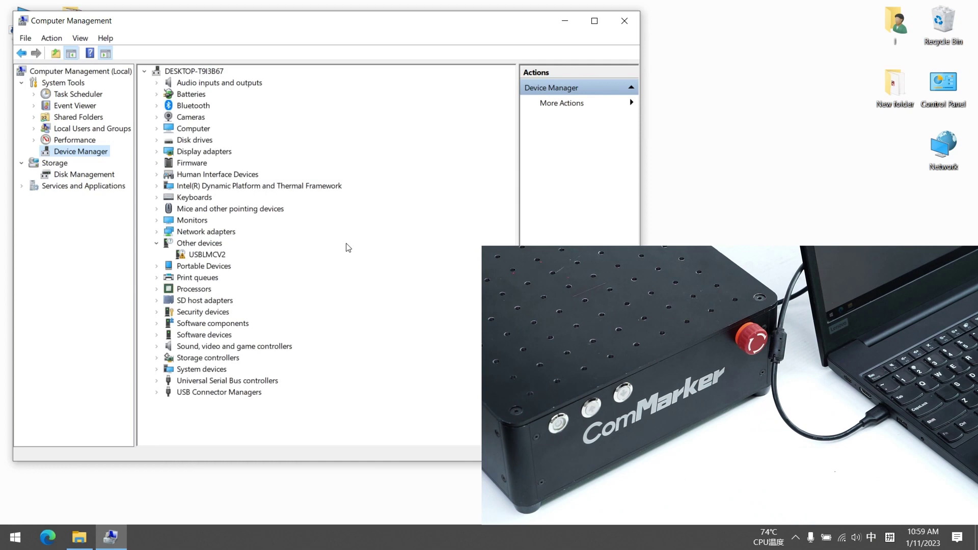
click(197, 244)
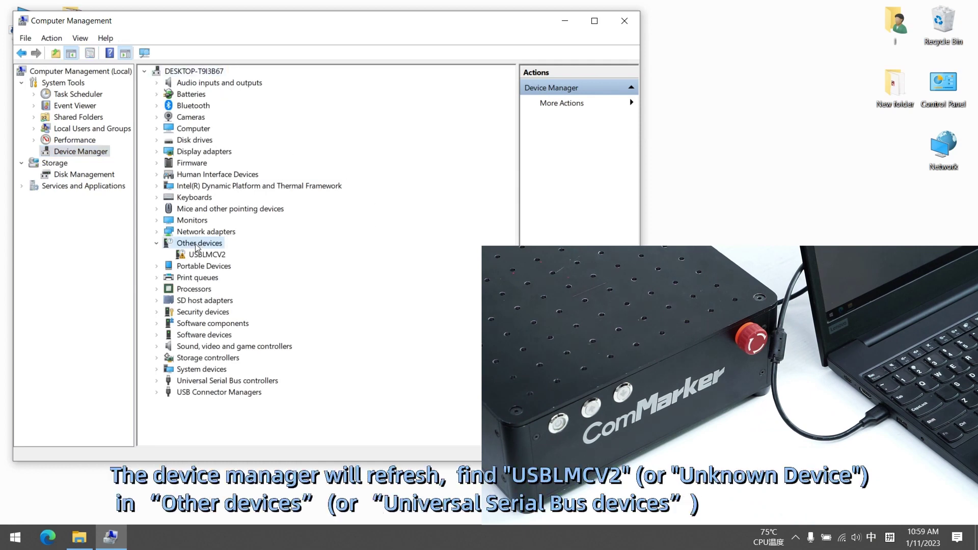
click(203, 255)
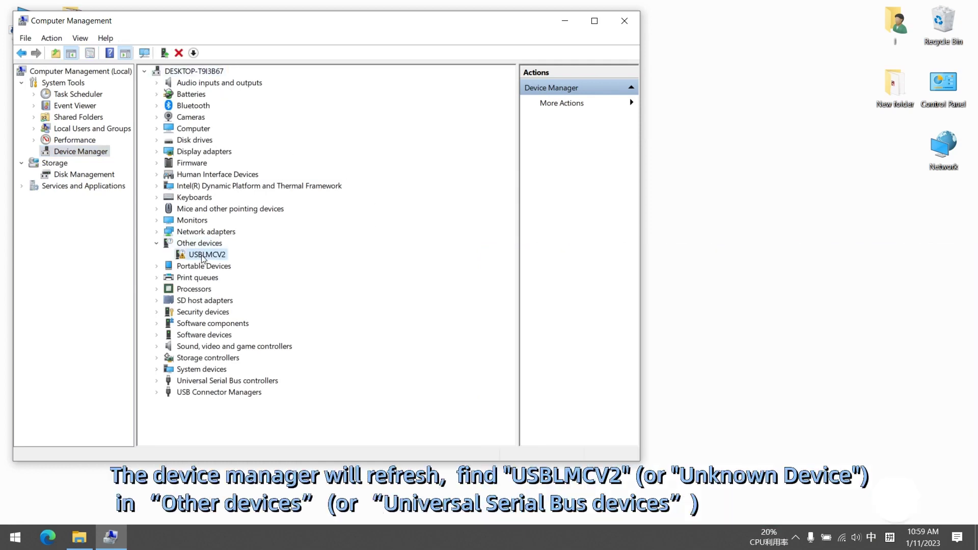
click(192, 386)
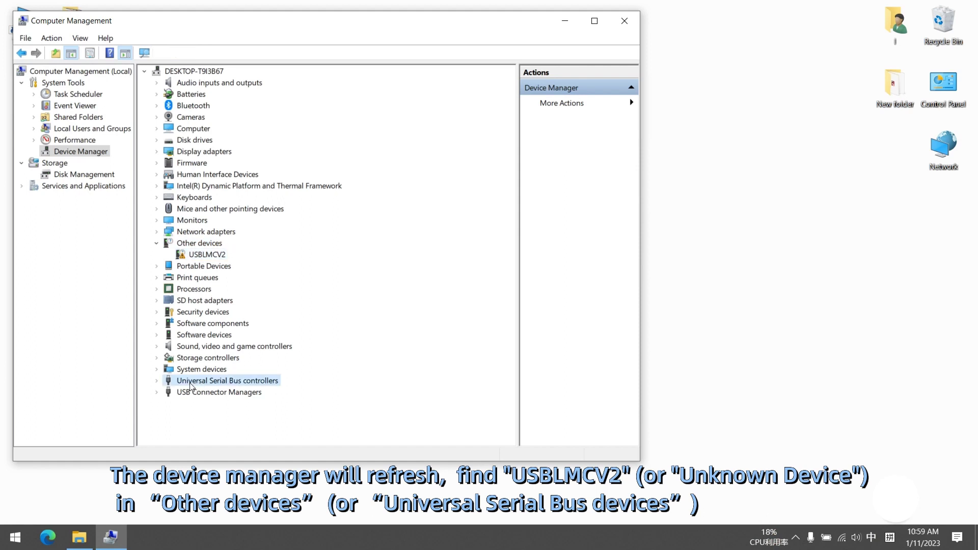
click(155, 381)
click(155, 381)
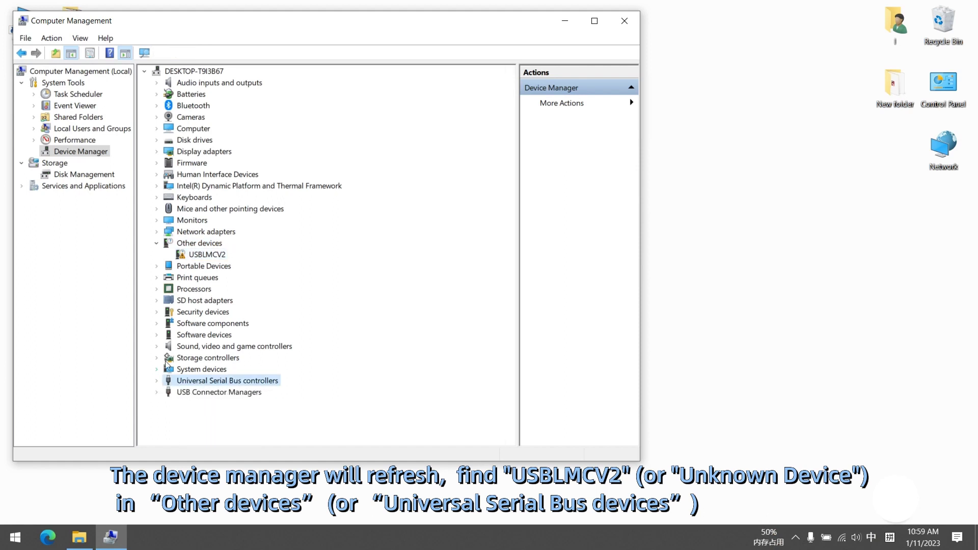
Step: Start a manual driver update for USBLMCV2, browsing the computer for driver software
right_click(204, 255)
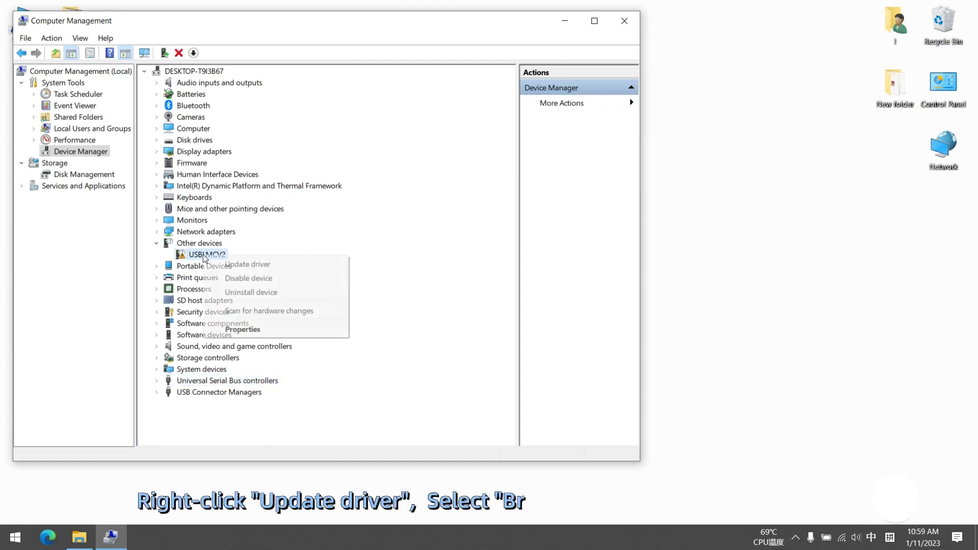
click(273, 264)
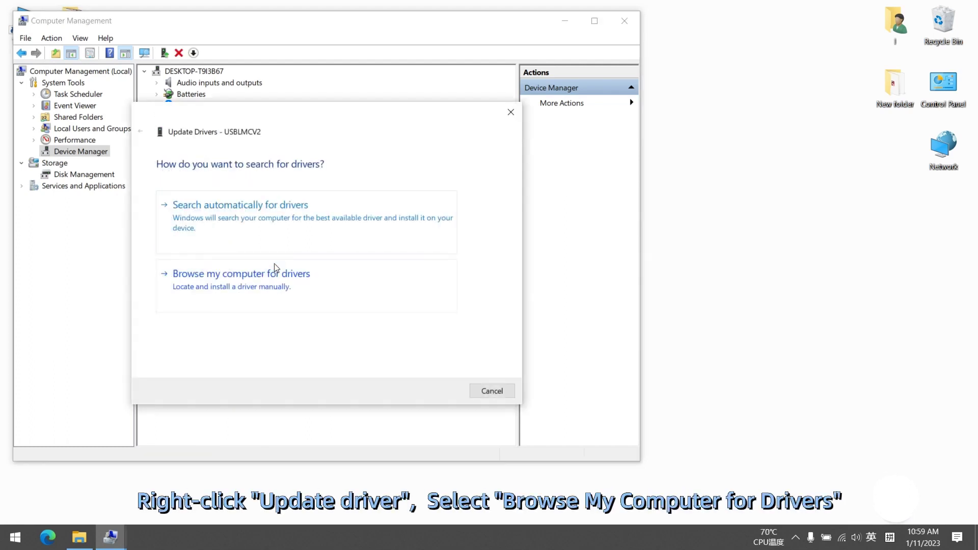
click(209, 281)
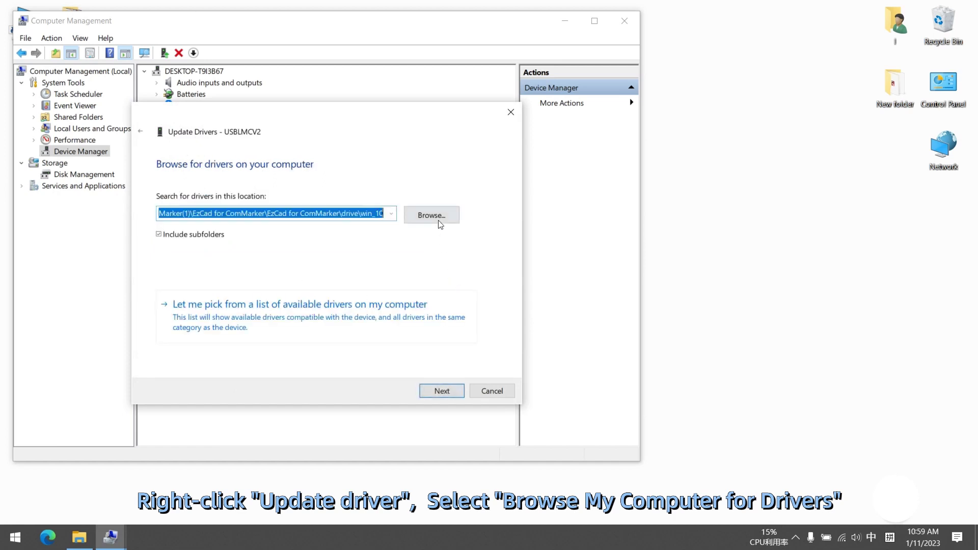
click(438, 215)
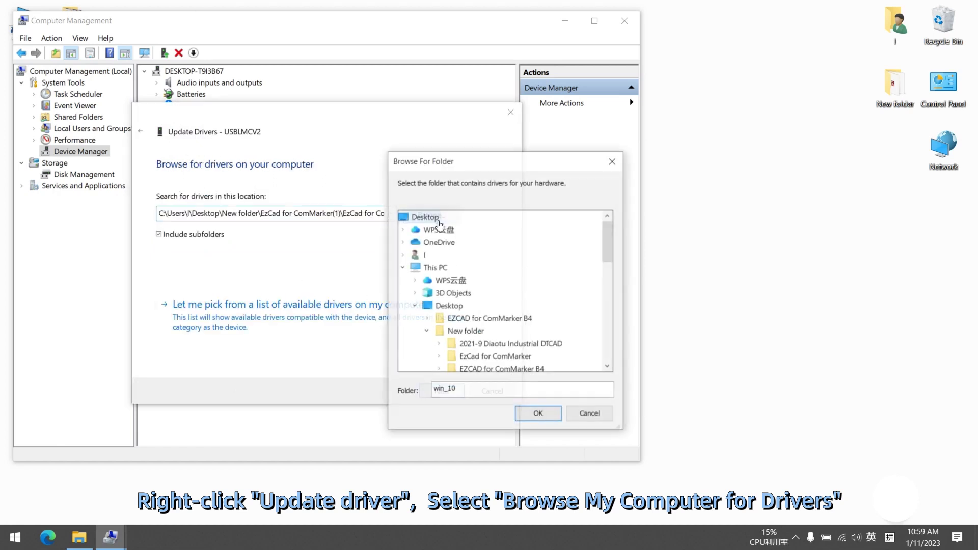
Step: Choose the EZCAD for ComMarker B4\driver\win10 folder as the driver location
click(470, 319)
scroll(470, 322, down, 1)
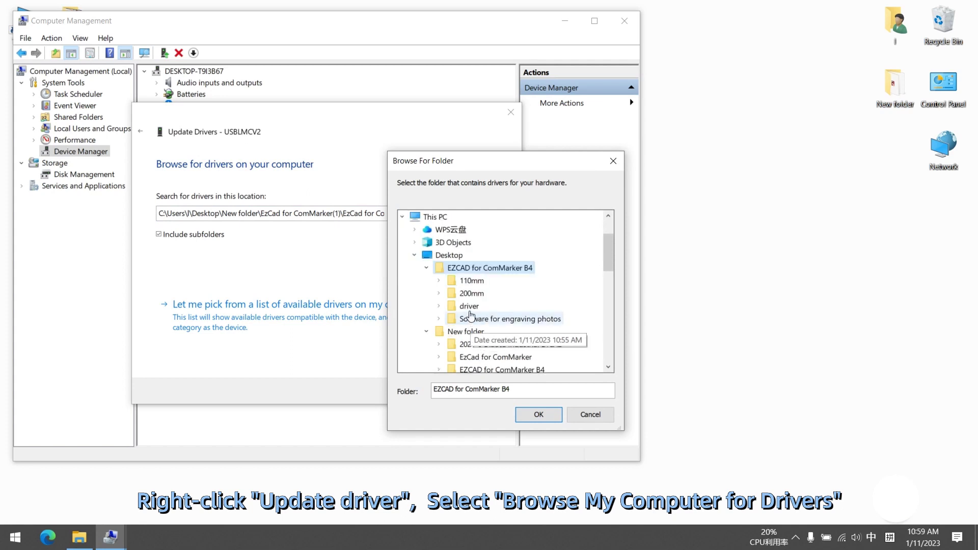
click(439, 306)
scroll(459, 312, down, 1)
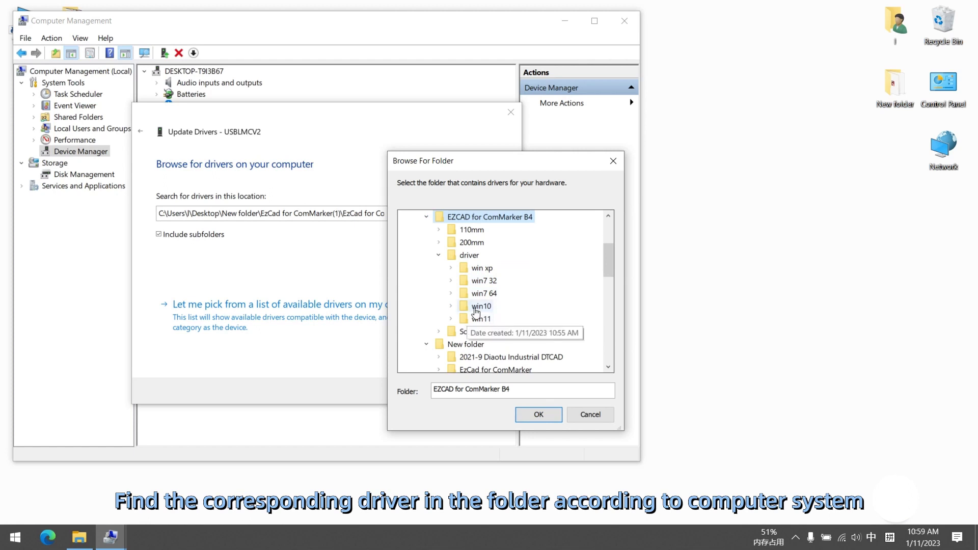
click(479, 306)
click(537, 413)
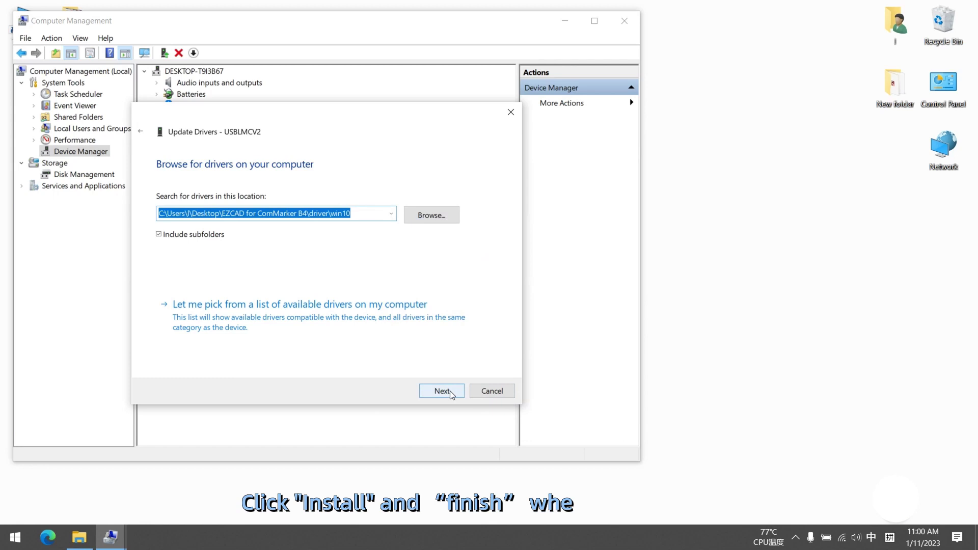
Step: Install the Laser Mark Control Board V2 [USB] driver and finish the update
click(442, 391)
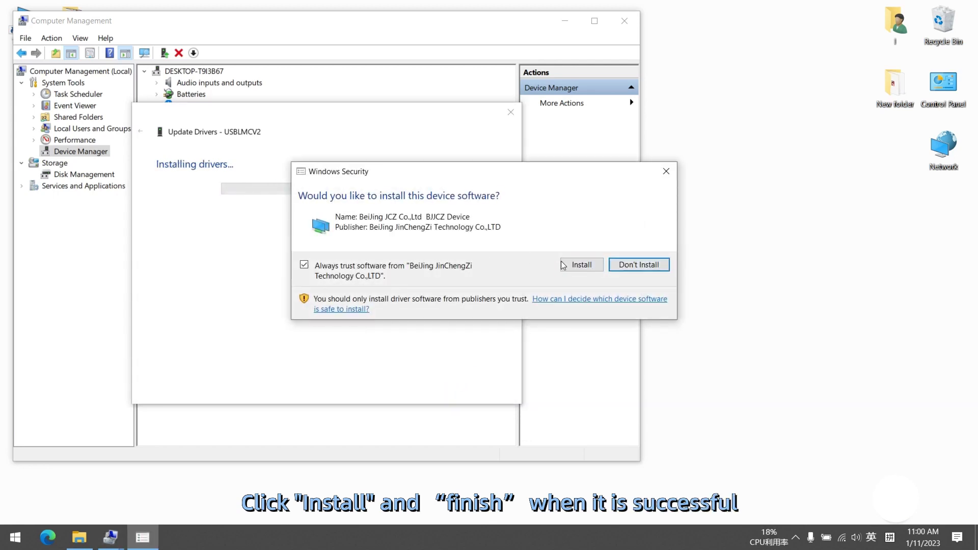
click(582, 265)
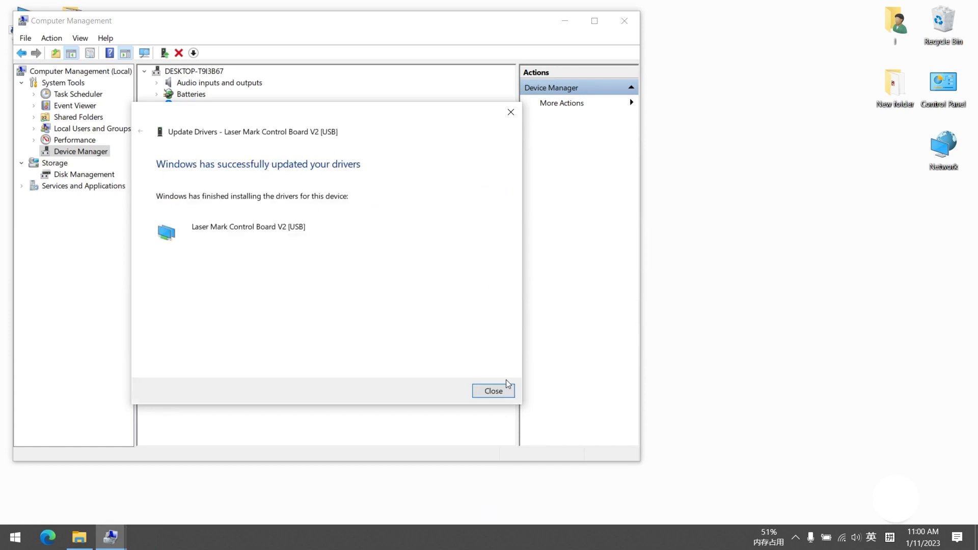
click(494, 390)
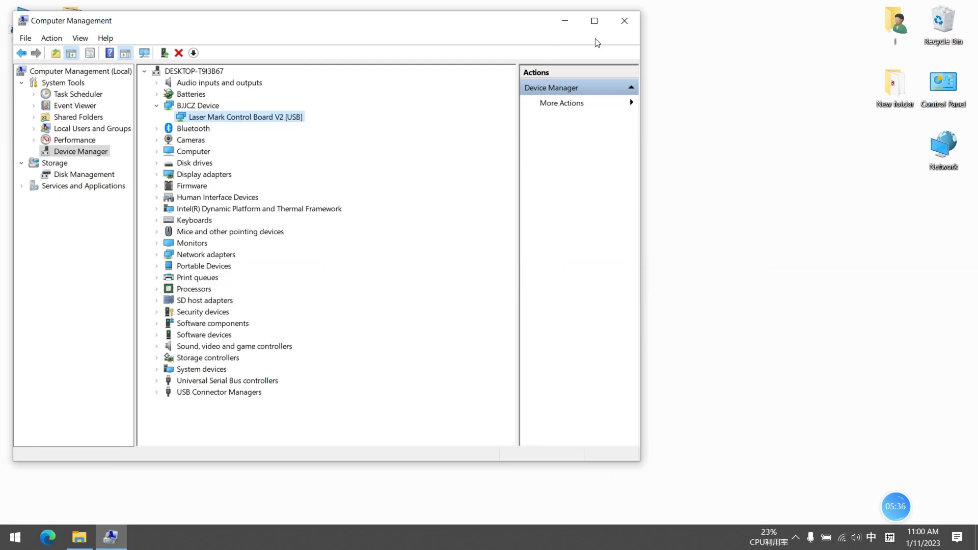
Step: Close Computer Management and run EzCad2 from the EZCAD for ComMarker B4\110mm folder
click(618, 27)
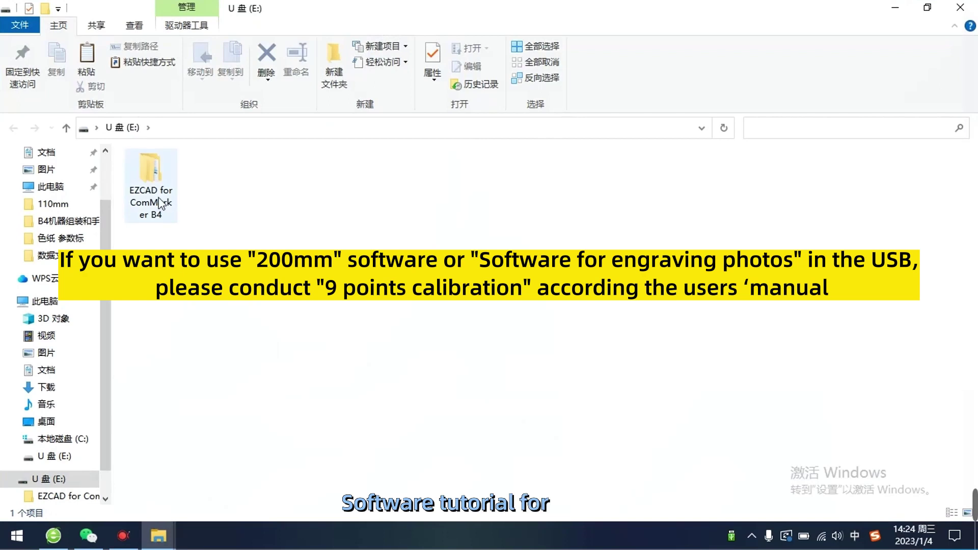
double_click(154, 181)
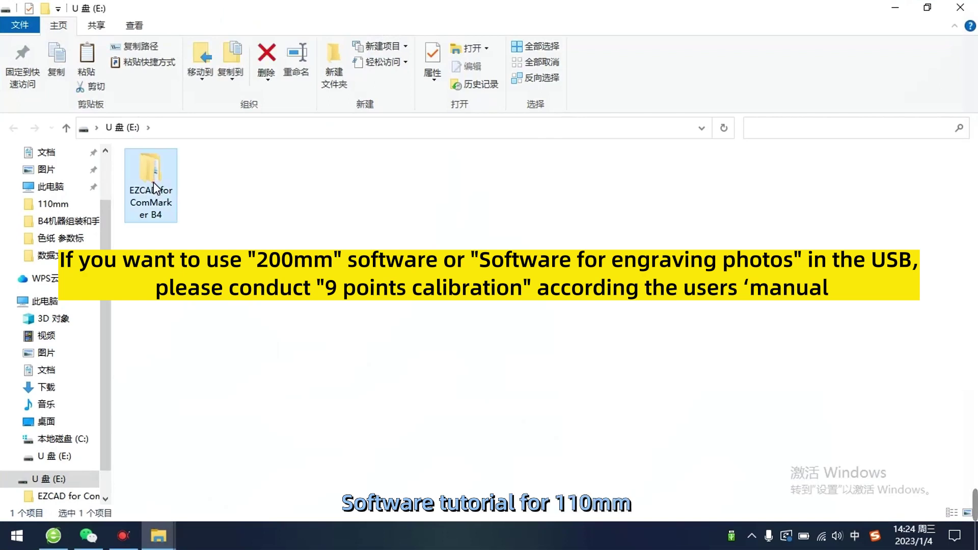
click(163, 184)
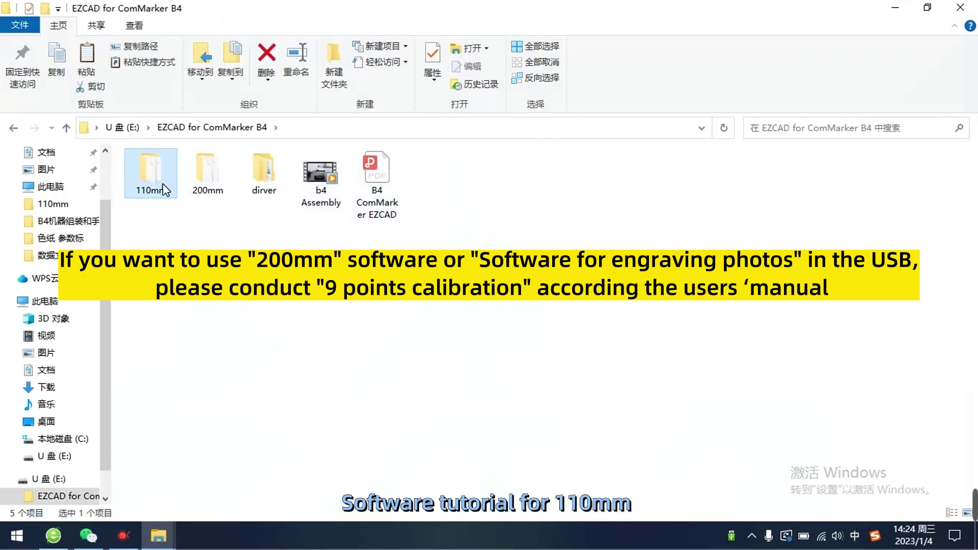
double_click(153, 173)
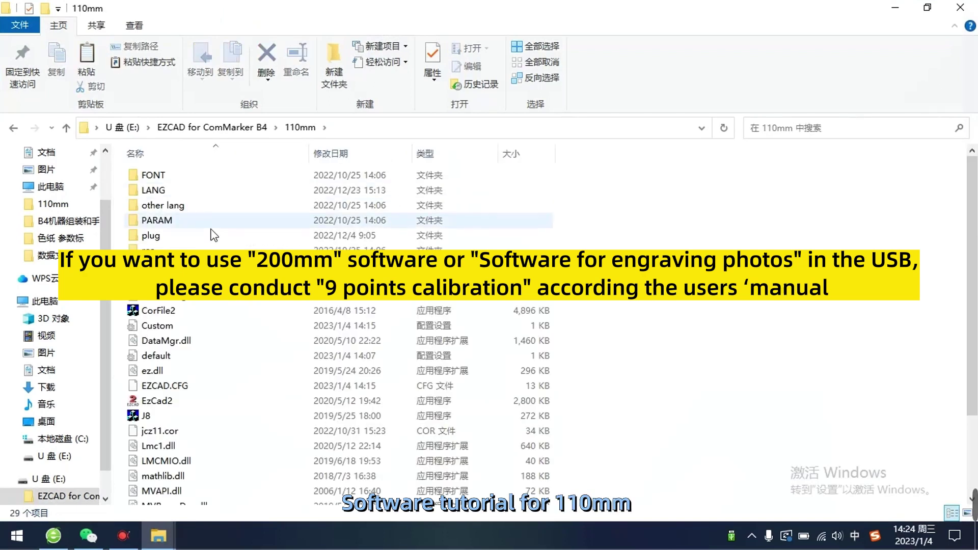
click(167, 404)
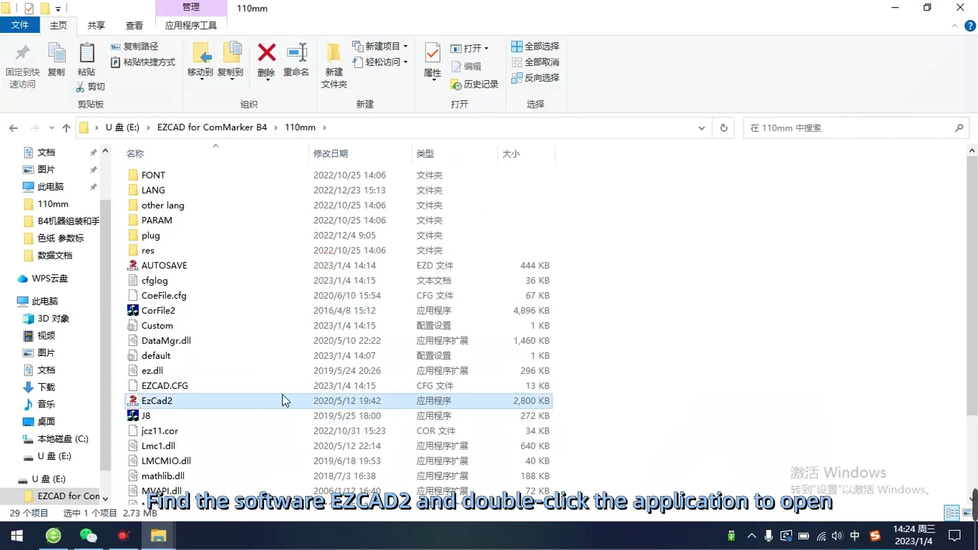
double_click(265, 403)
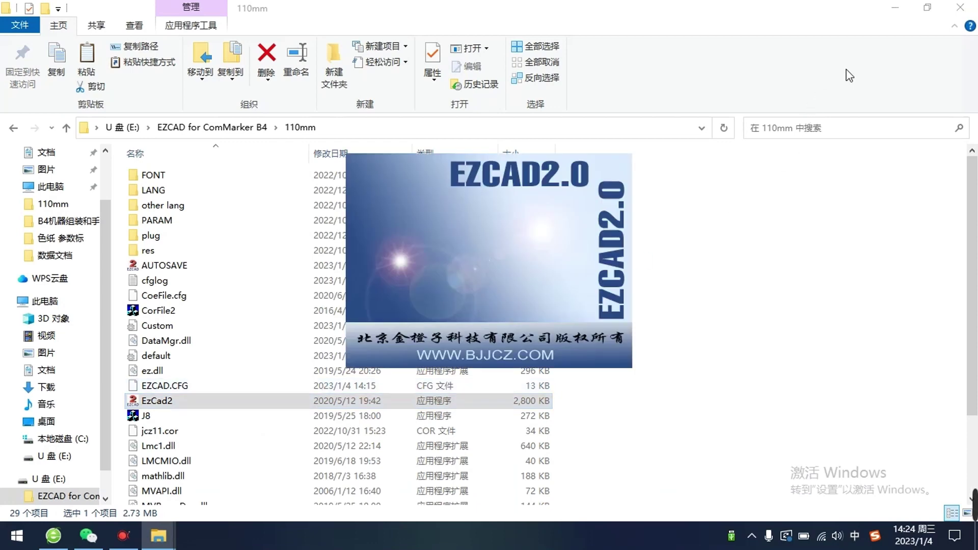
click(894, 10)
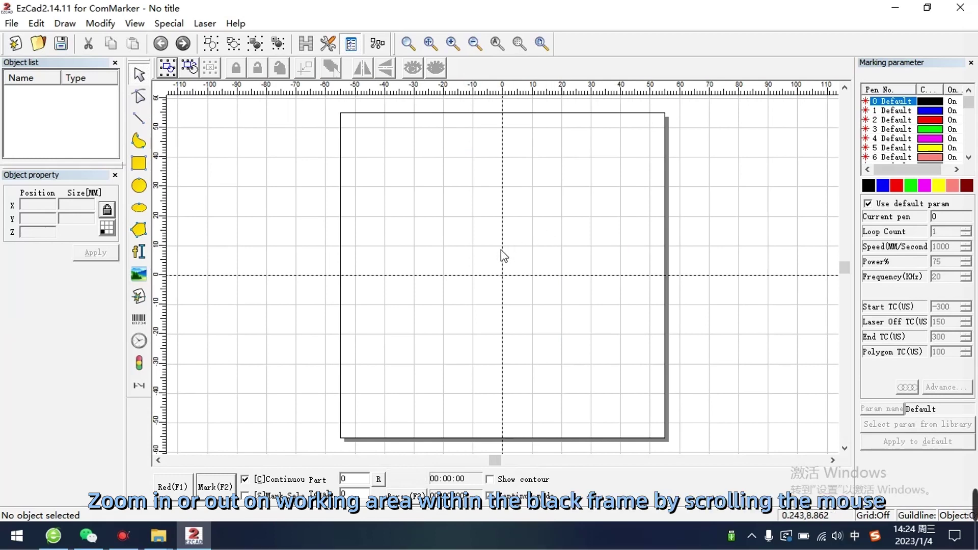
scroll(485, 291, up, 2)
scroll(484, 290, down, 3)
scroll(487, 293, down, 4)
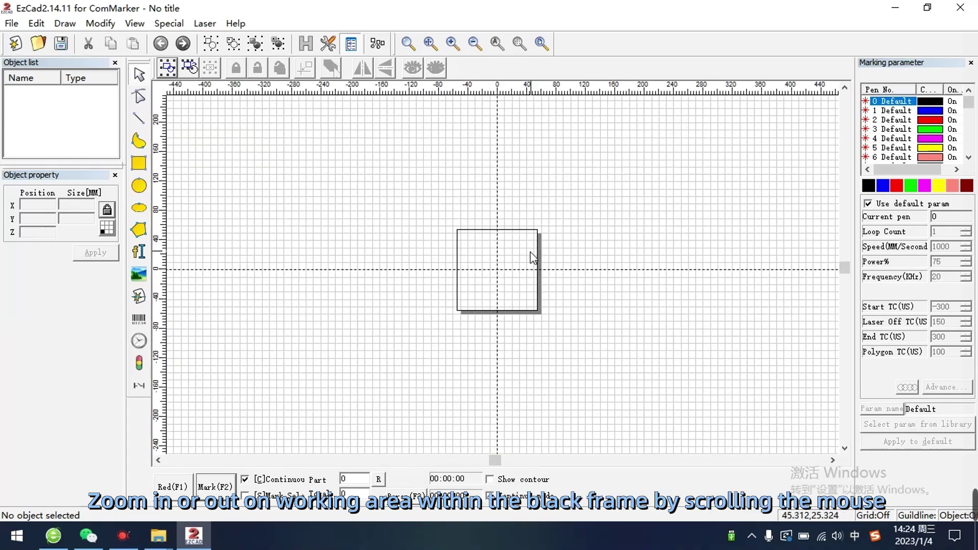
scroll(524, 247, down, 1)
scroll(521, 249, up, 3)
scroll(504, 248, up, 1)
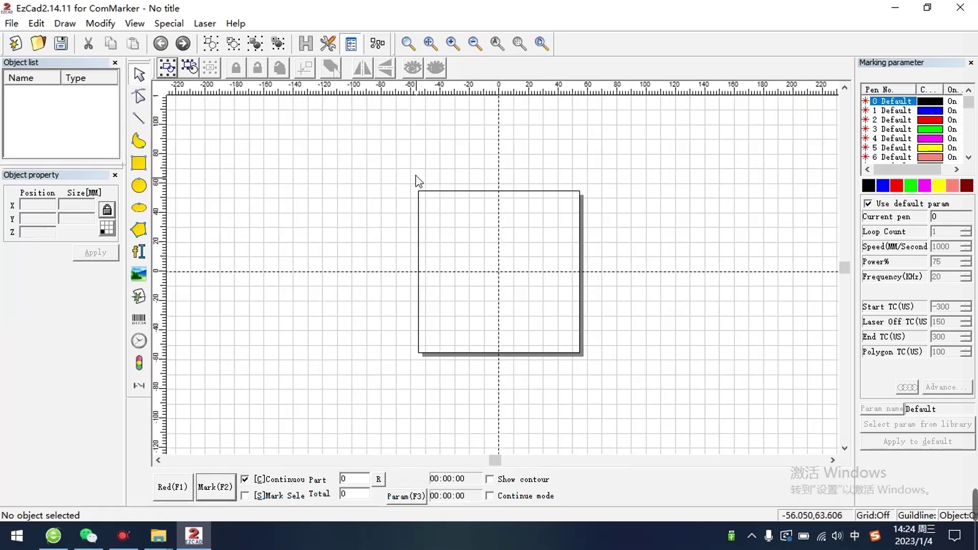
click(428, 205)
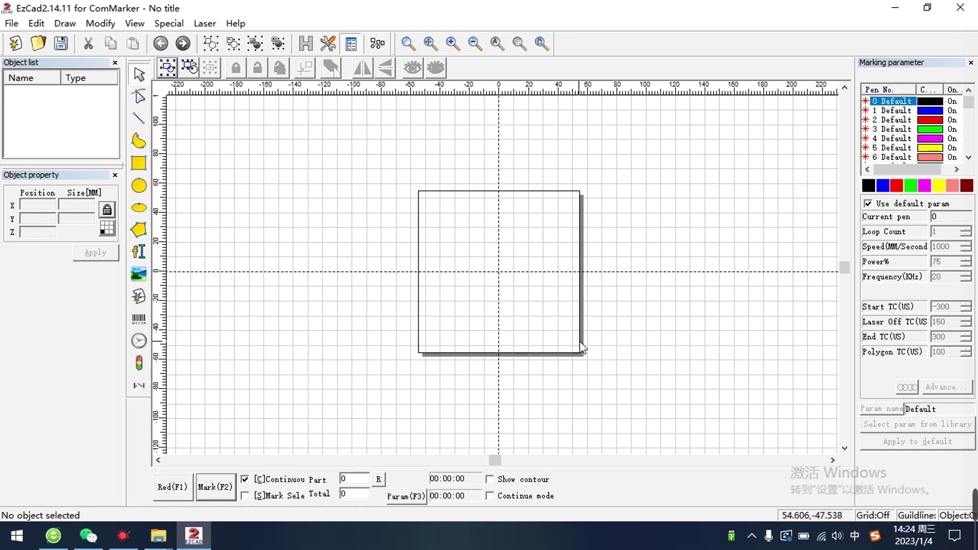
Step: In Param (F3), enable Use the correction file and load E:\EZCAD for ComMarker B4\110mm\jcz11.cor
click(412, 500)
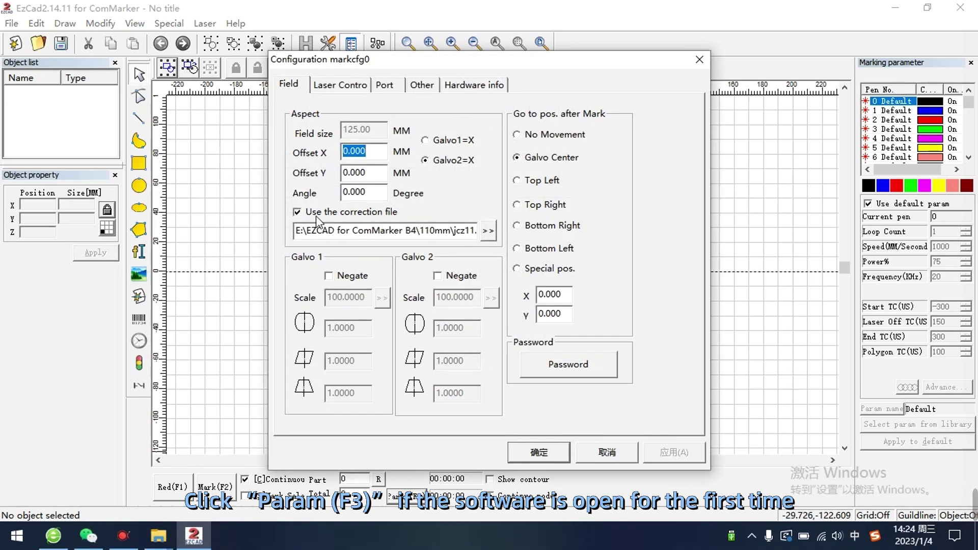
click(315, 212)
click(300, 212)
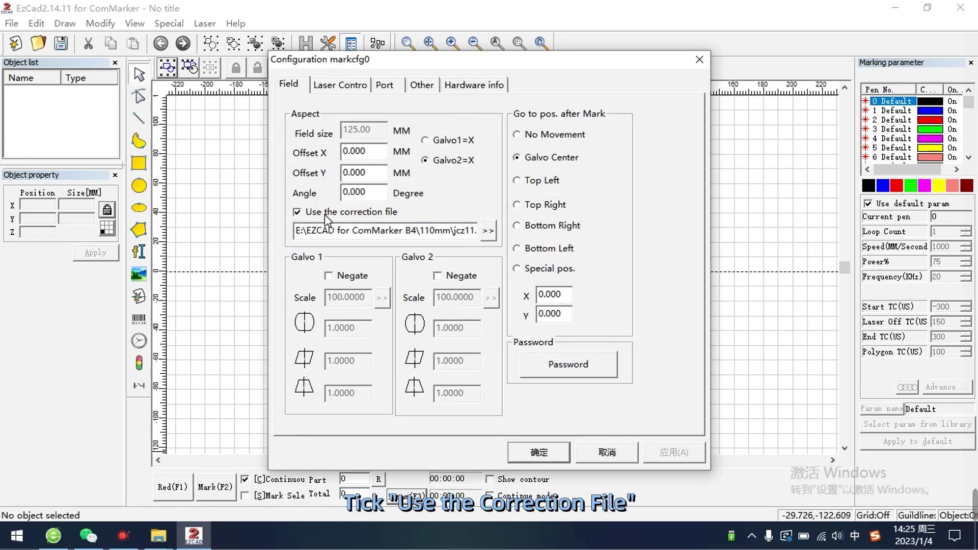
click(487, 232)
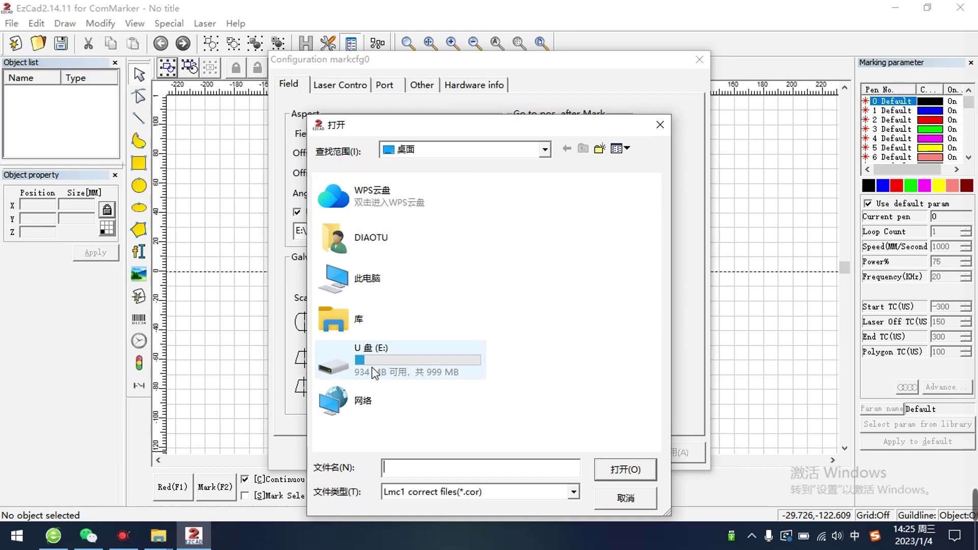
click(379, 362)
double_click(402, 367)
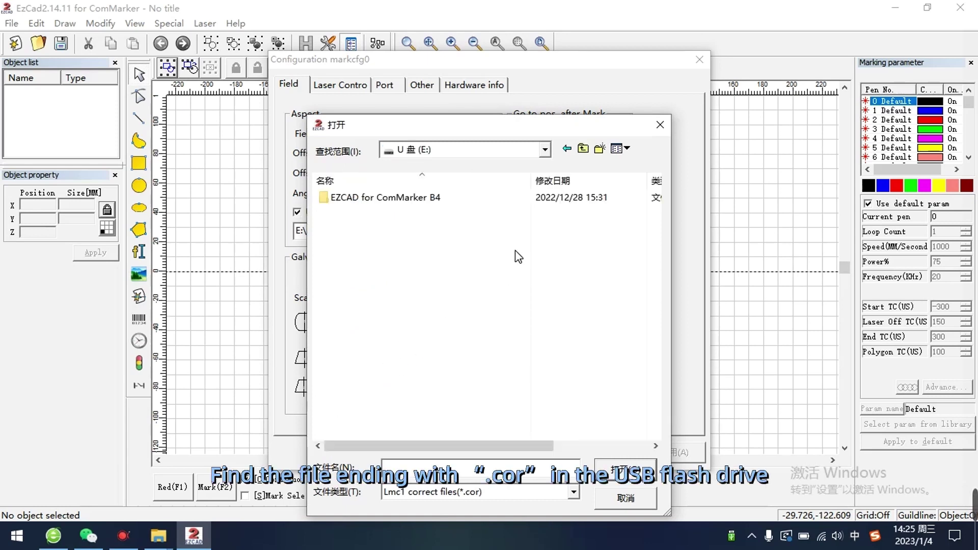
click(368, 197)
double_click(367, 197)
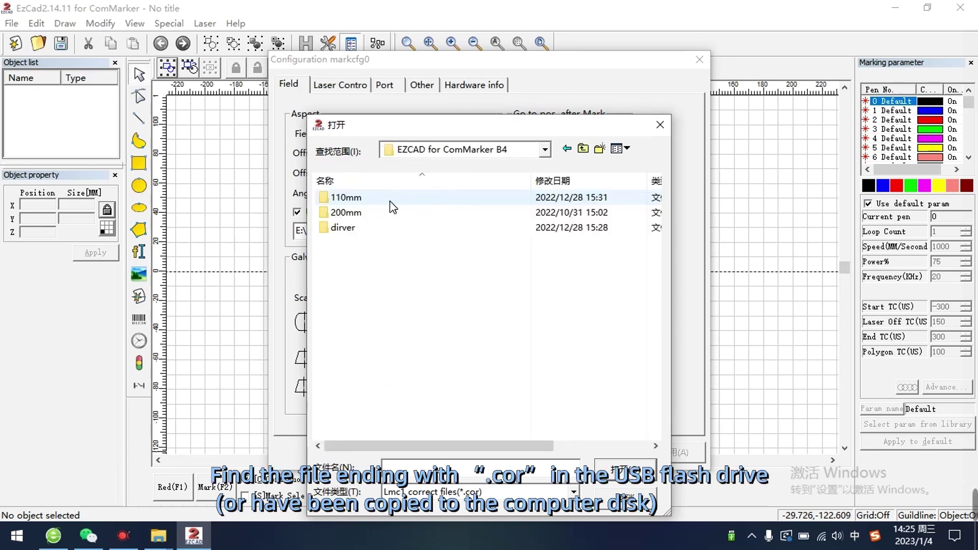
double_click(356, 199)
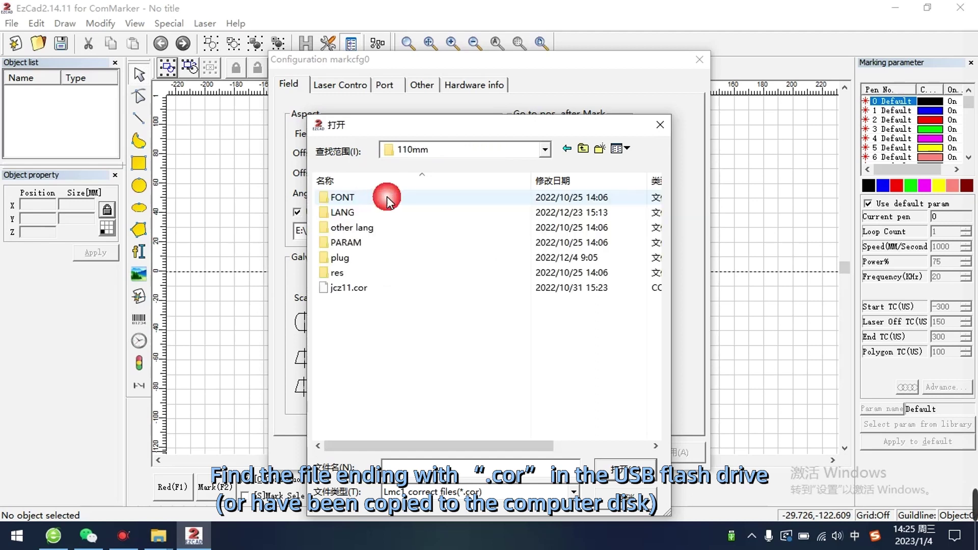
click(349, 287)
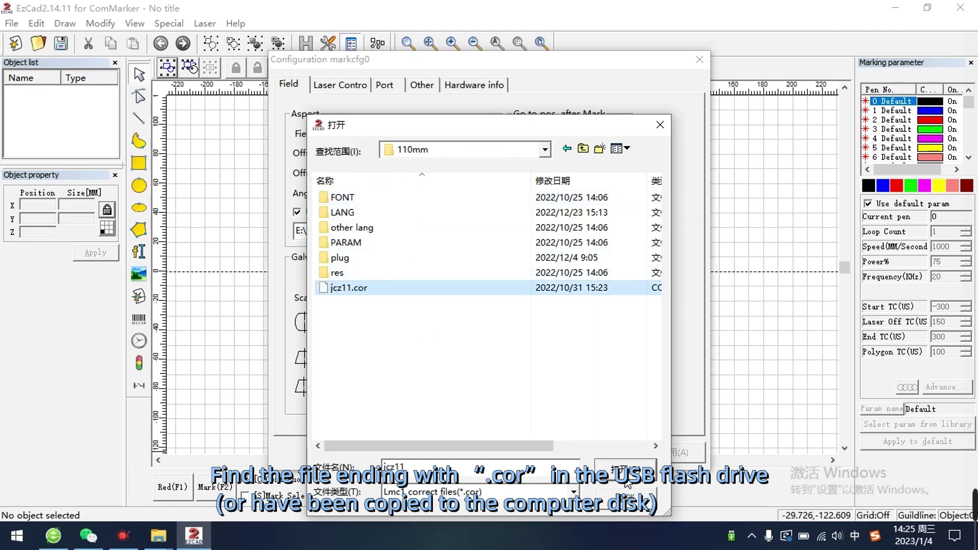
click(626, 479)
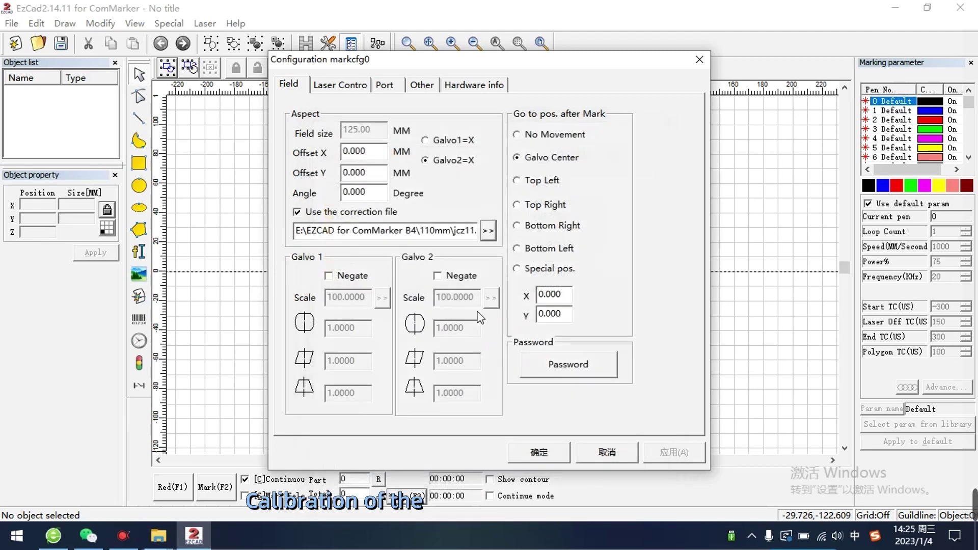
Step: Close the field configuration with OK and untick Use default param for pen 0
click(540, 453)
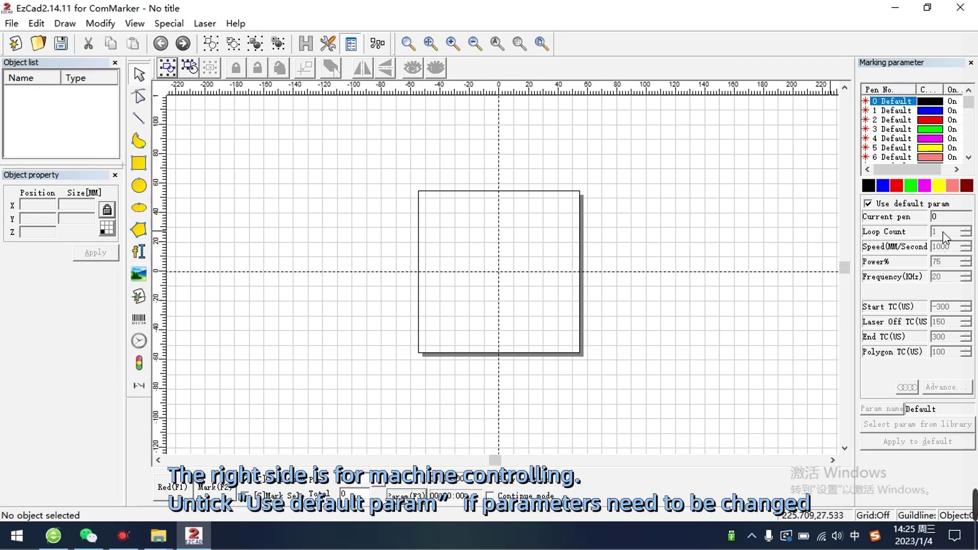
click(869, 204)
click(874, 203)
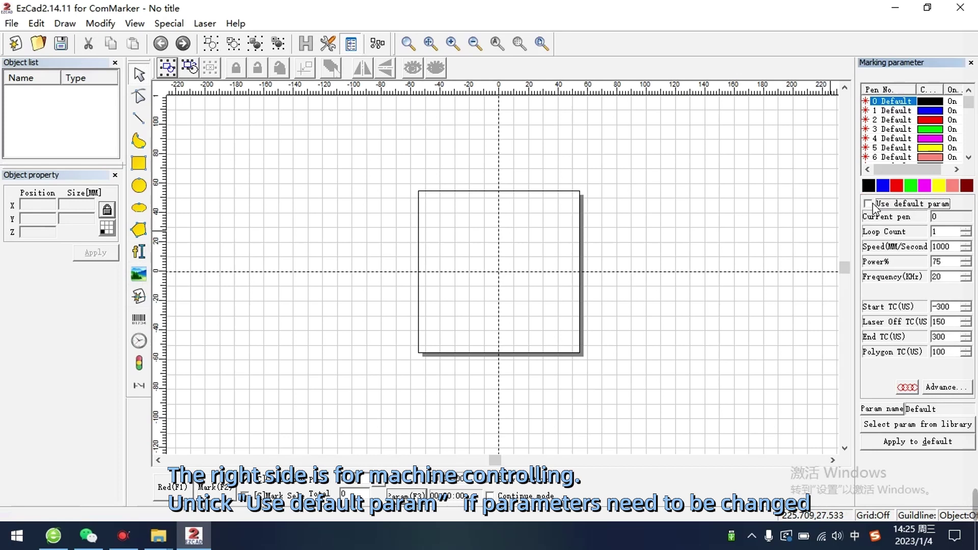
click(874, 204)
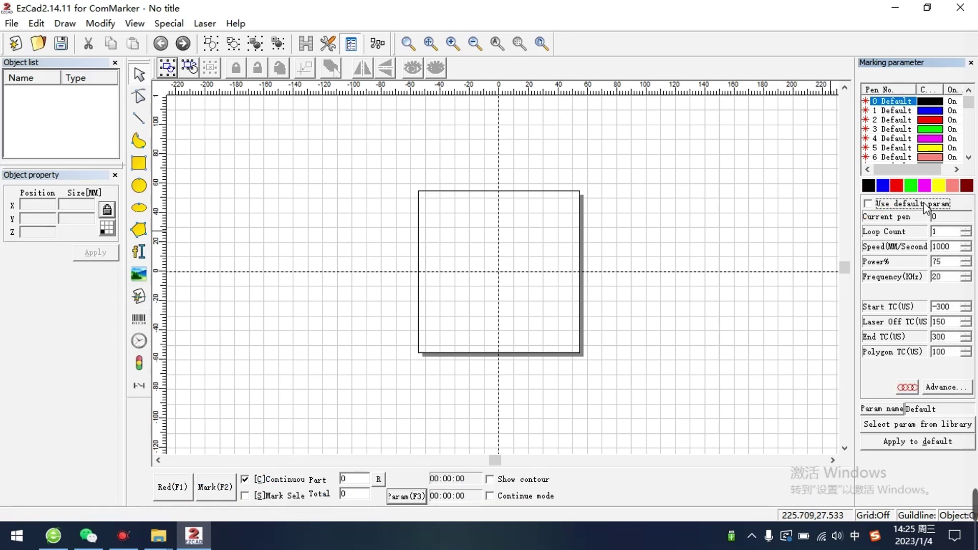
Step: Keep pen 0 at speed 1000 mm/s and power 75%
double_click(956, 249)
click(957, 249)
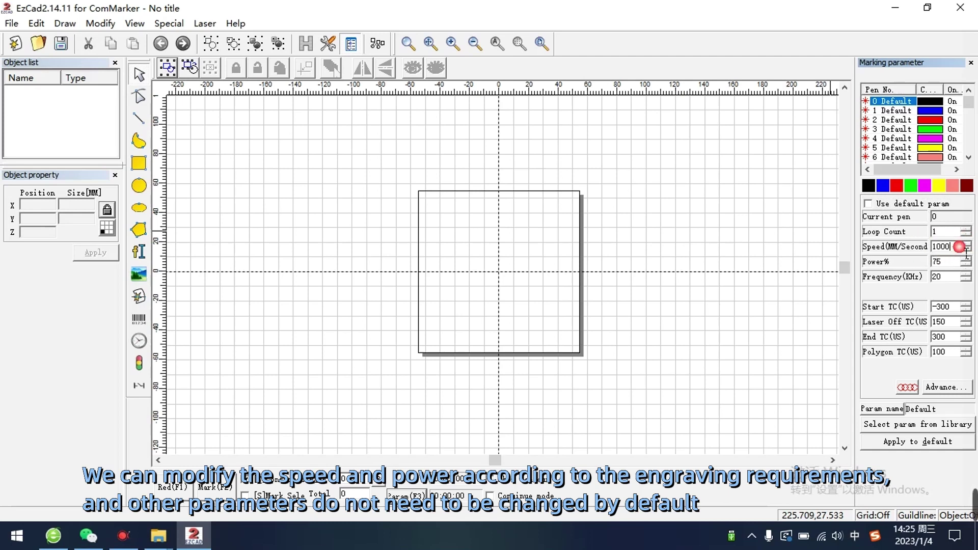
double_click(944, 263)
click(947, 262)
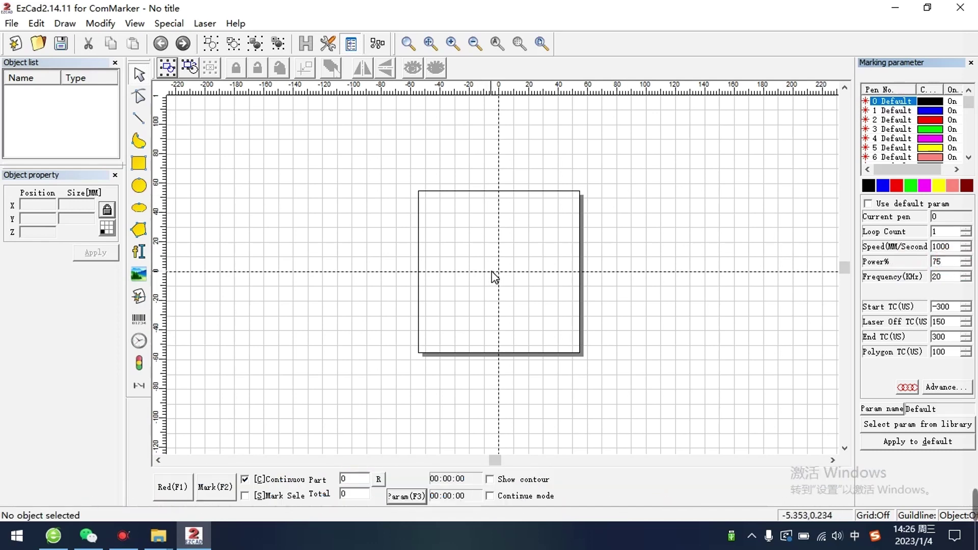
scroll(494, 275, up, 2)
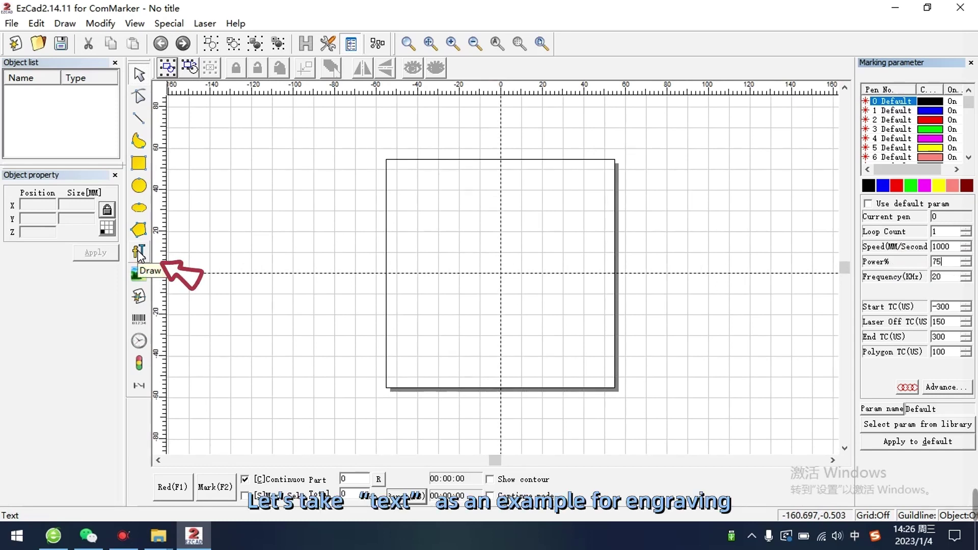
Step: Place a text object and change its content from TEXT to ComMarker
click(139, 252)
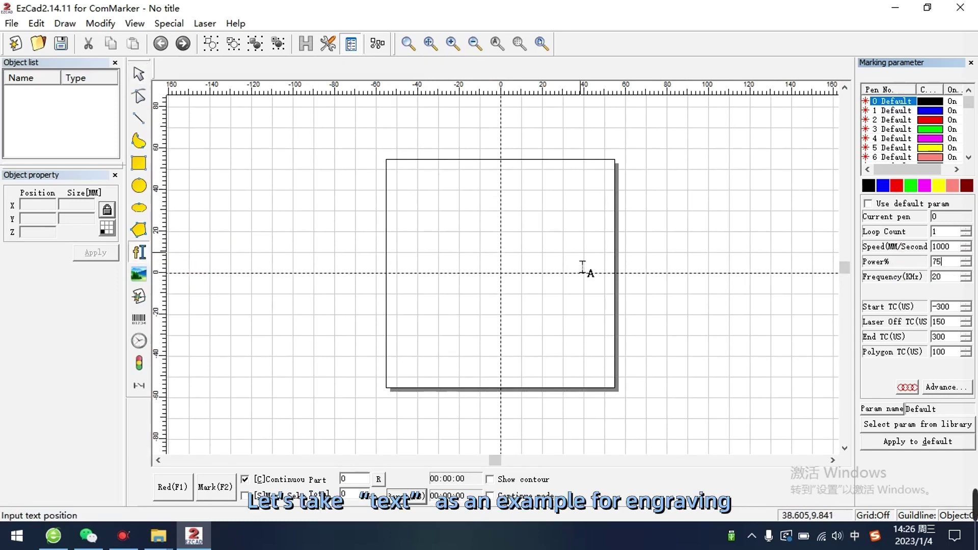
click(477, 261)
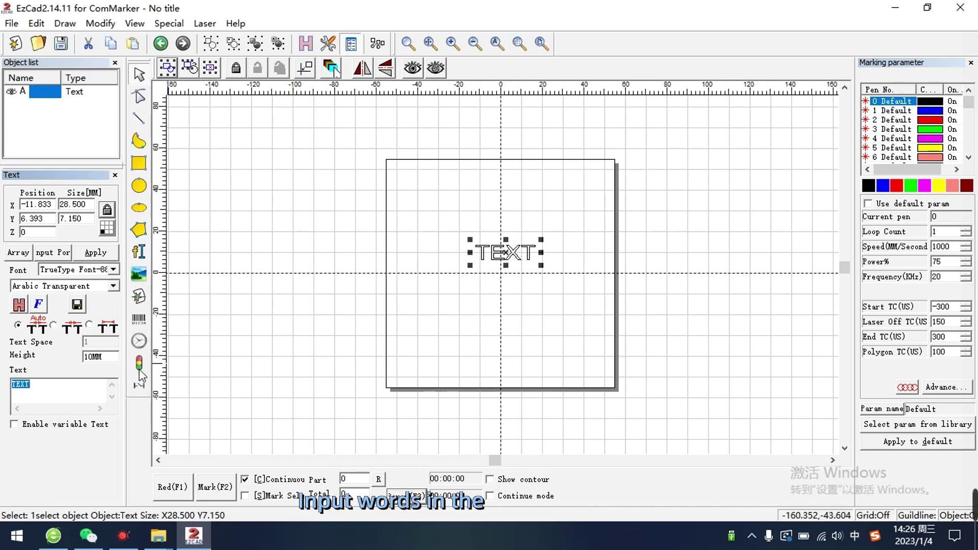
click(66, 392)
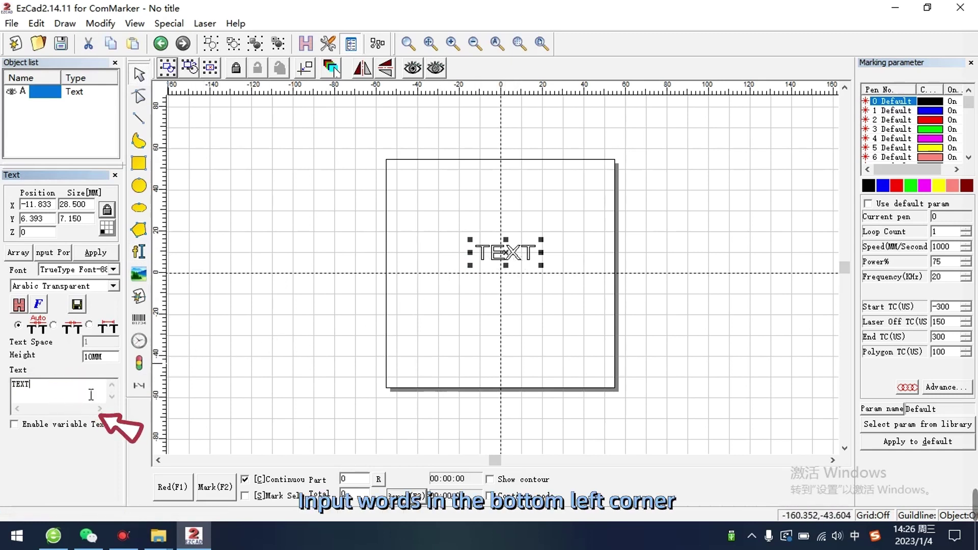
drag(90, 394, 10, 388)
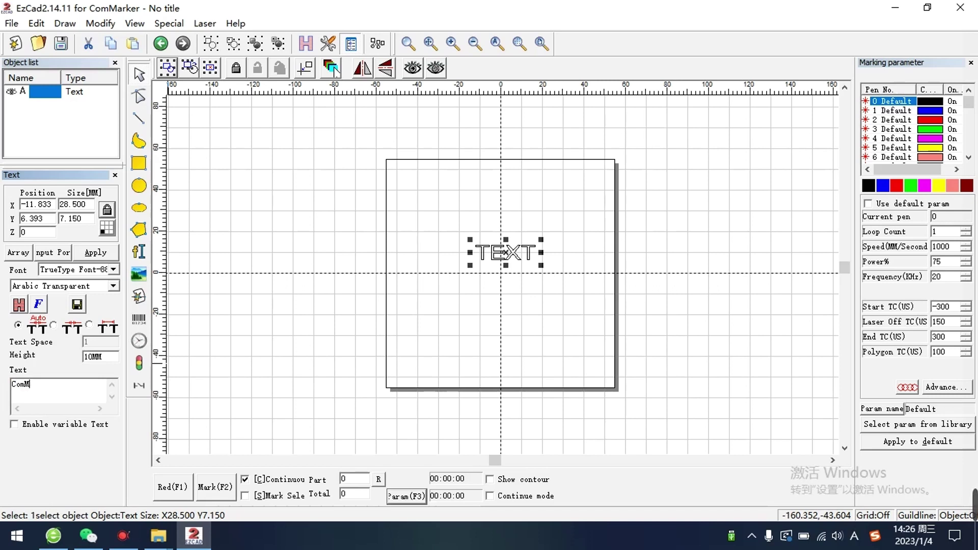
text(ComMark)
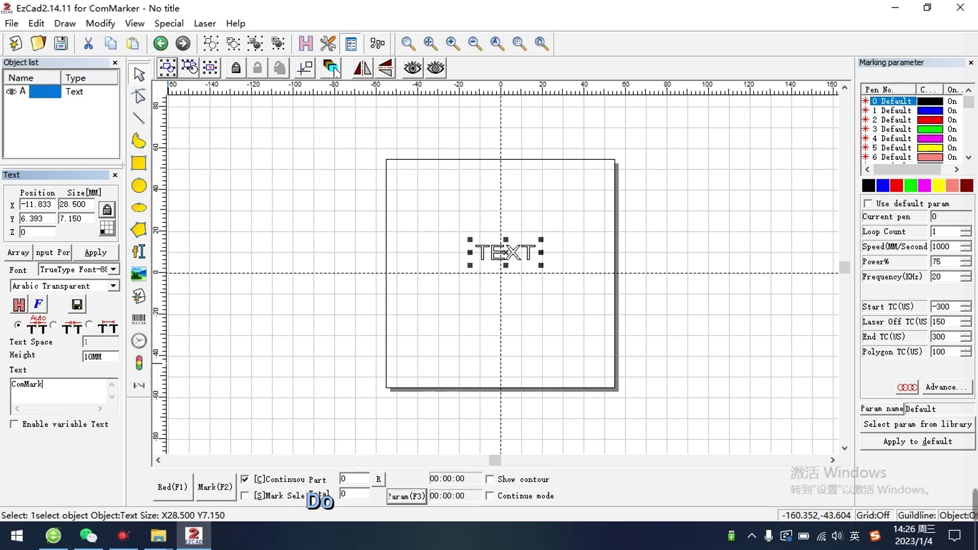
text(er)
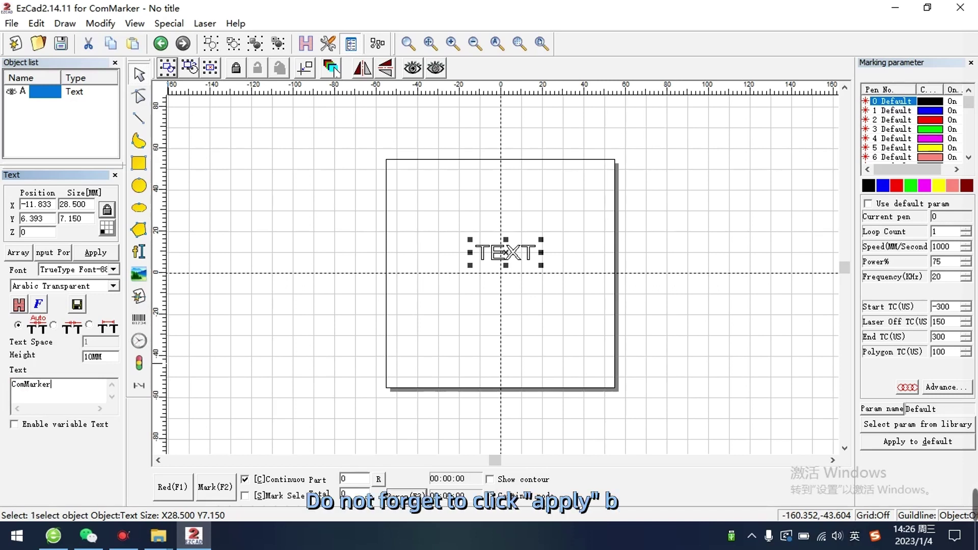
click(96, 255)
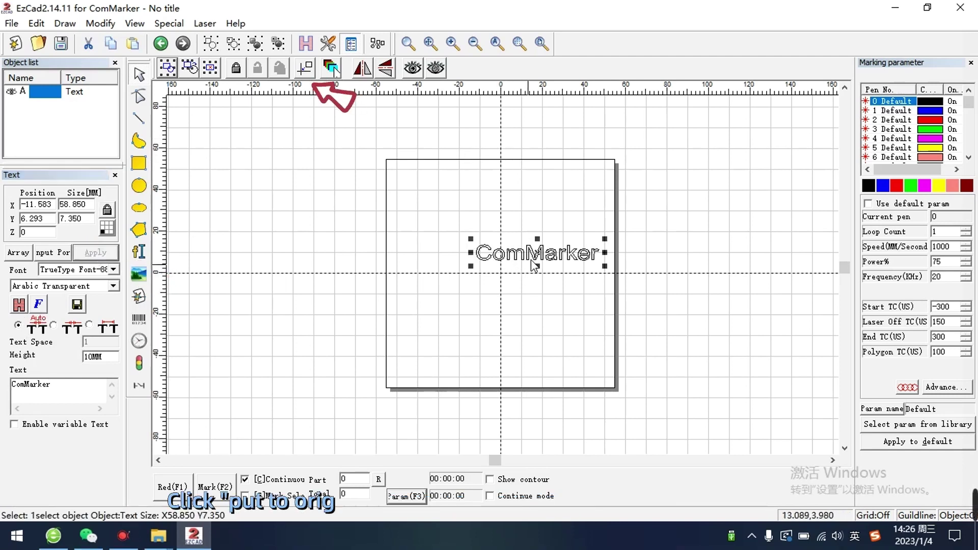
Step: Centre the ComMarker text on the work area origin with Put to origin
drag(534, 263, 320, 186)
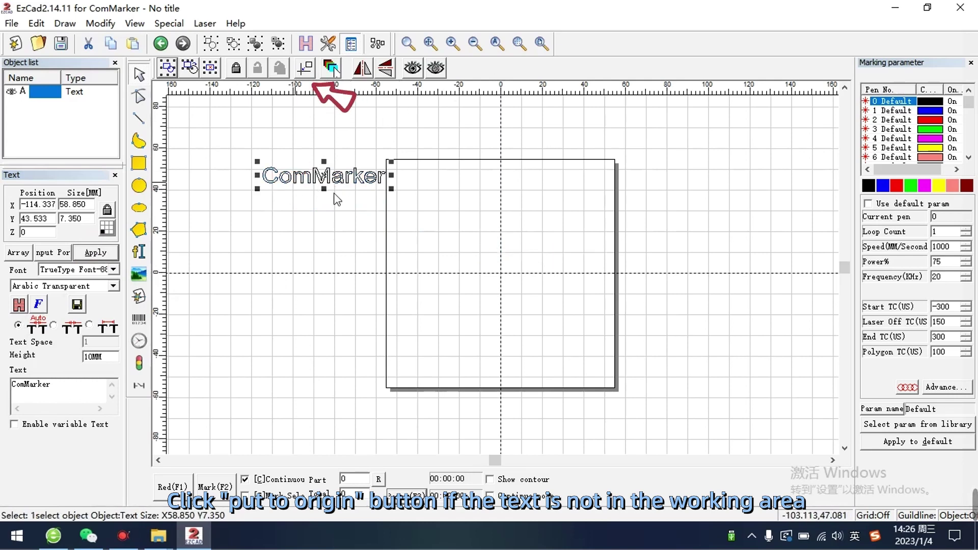
click(306, 69)
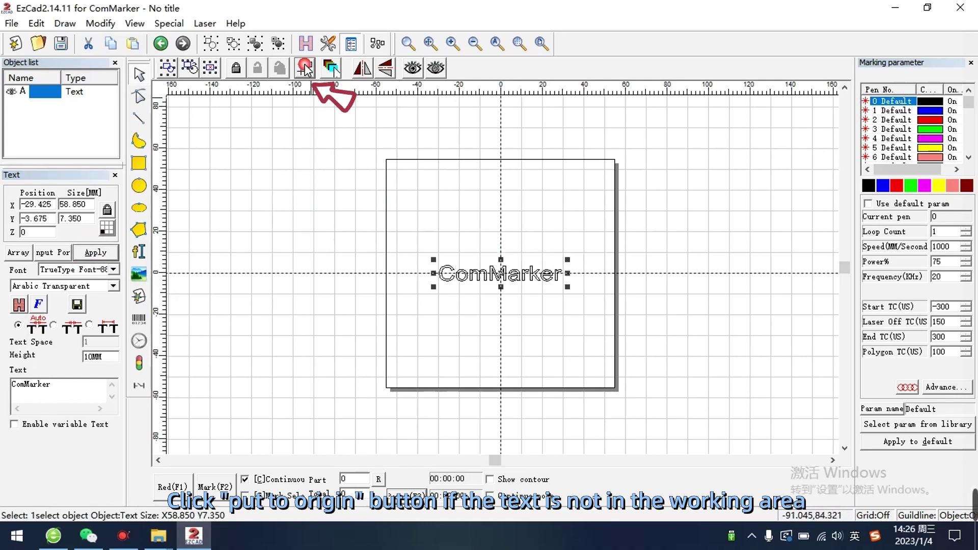
scroll(501, 275, up, 4)
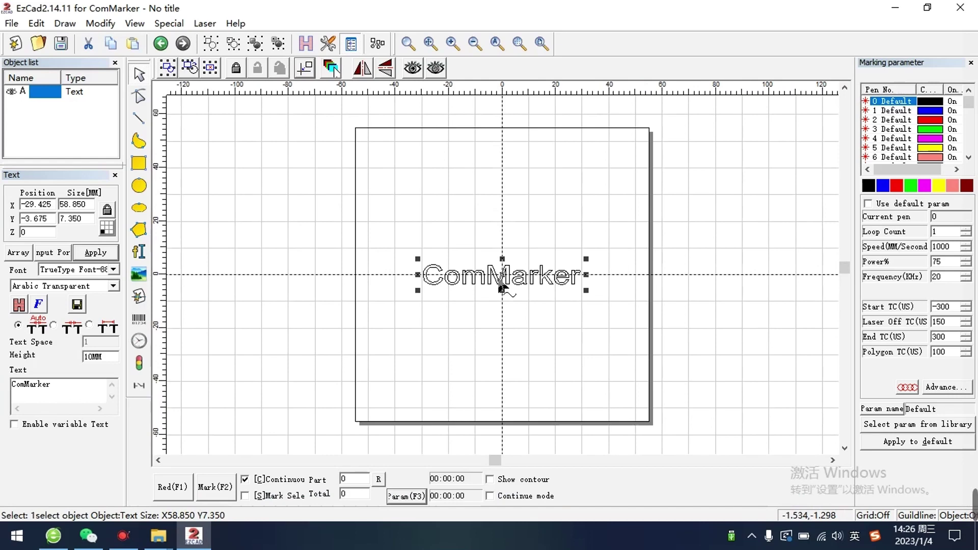
scroll(506, 268, down, 1)
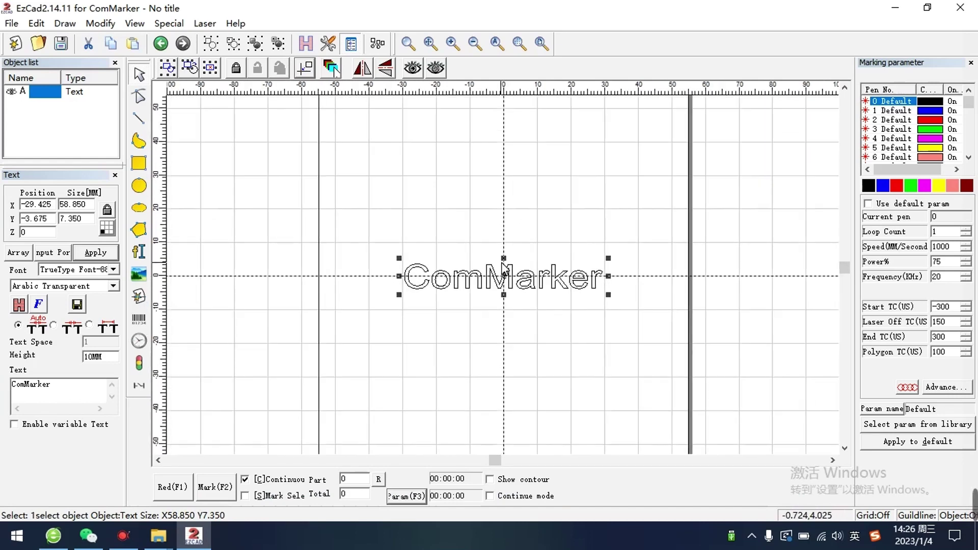
Step: Change the ComMarker text's Size X from 58.850 to 60 mm and apply
drag(86, 204, 56, 205)
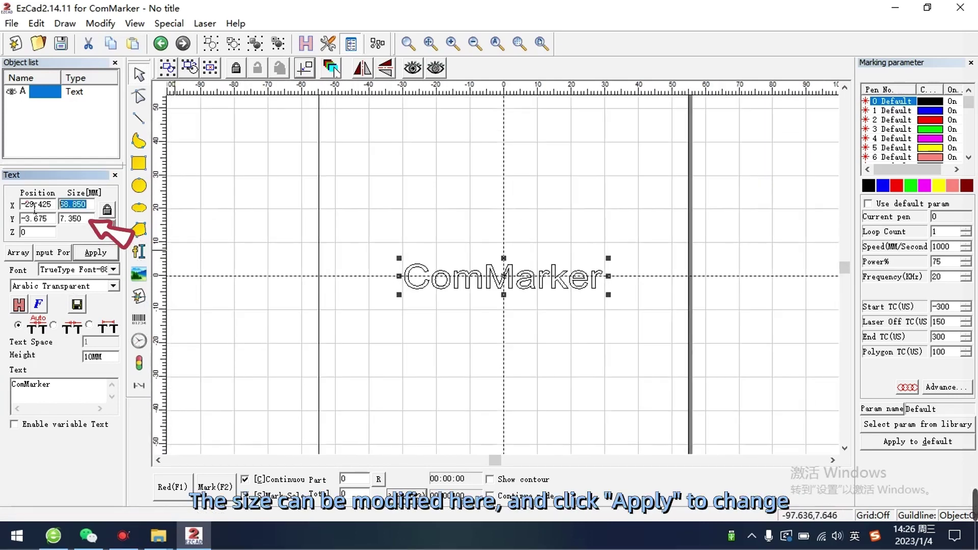
text(60)
click(91, 253)
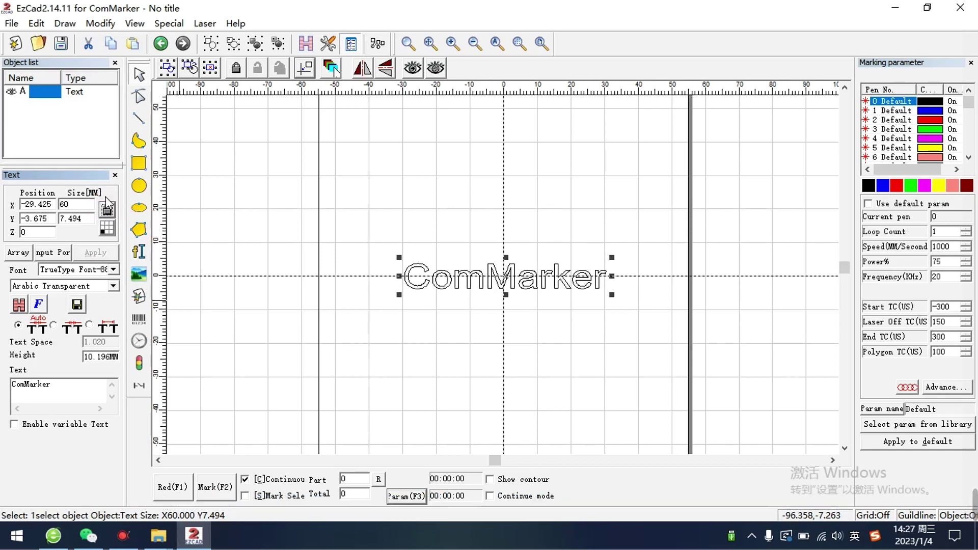
click(112, 285)
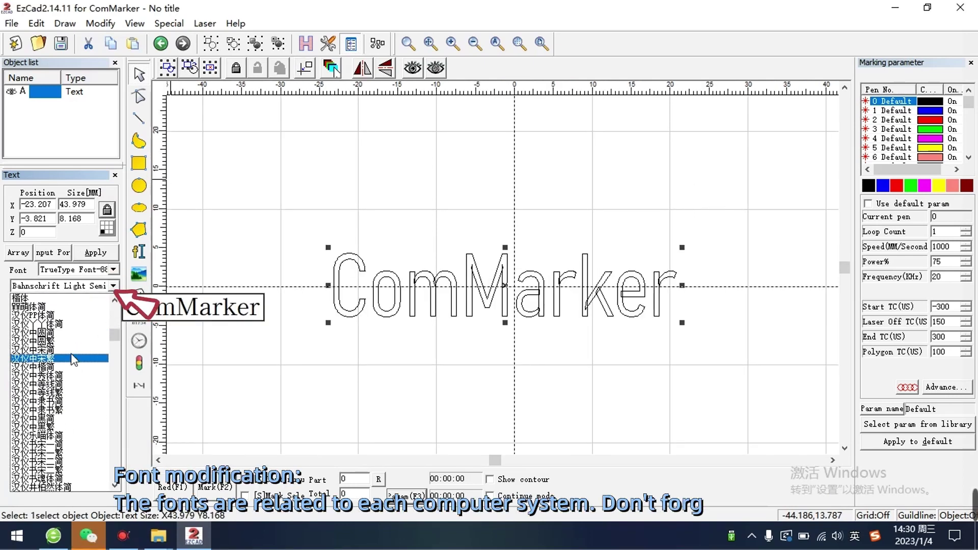
scroll(71, 357, up, 4)
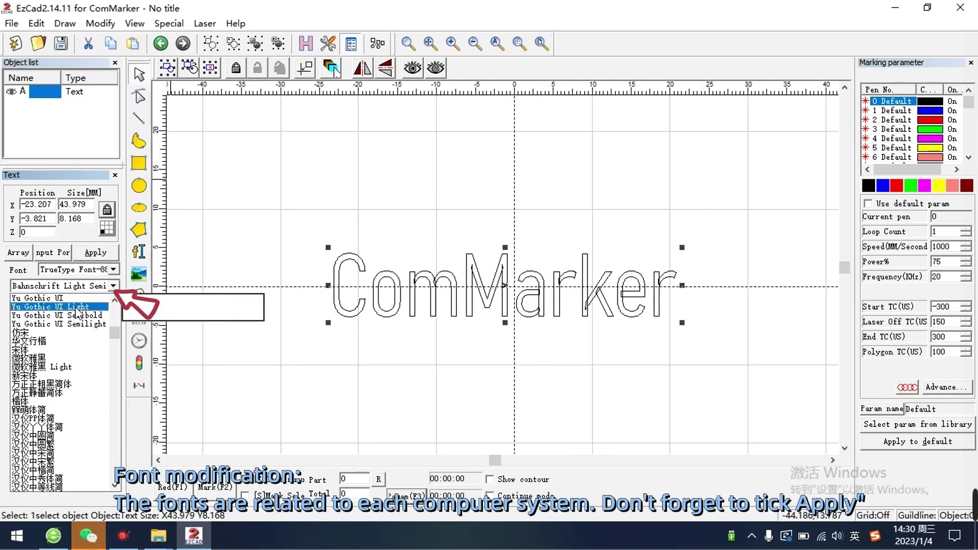
click(51, 350)
click(96, 253)
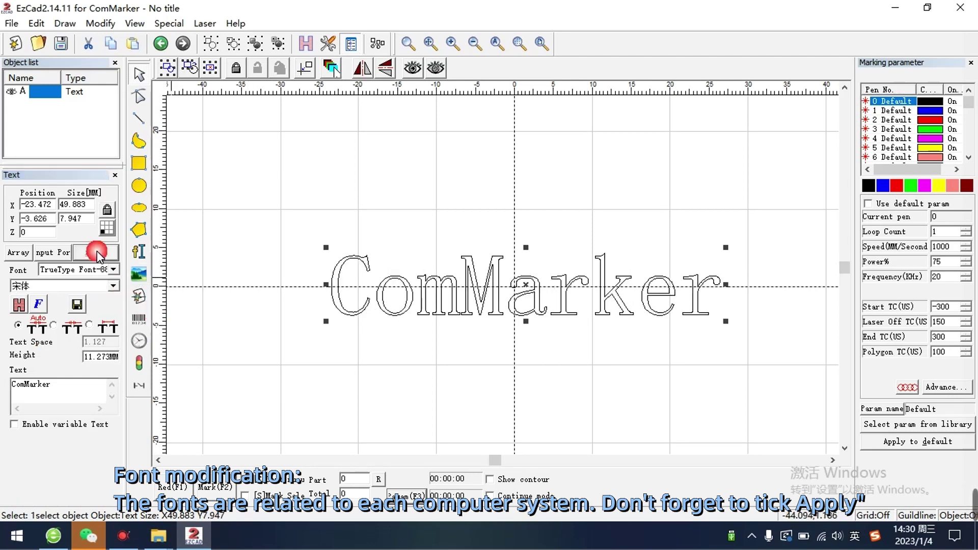
scroll(548, 306, up, 2)
scroll(450, 203, down, 4)
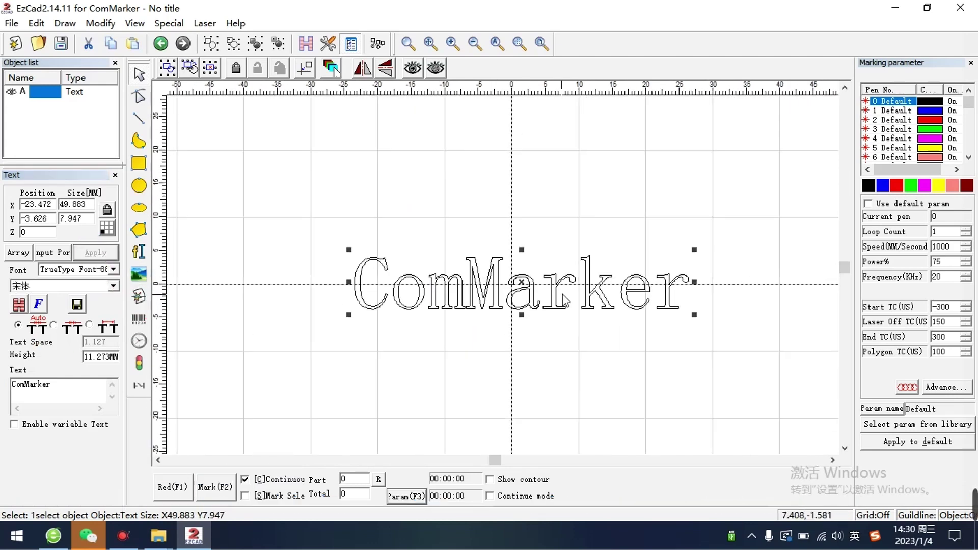
scroll(444, 102, up, 1)
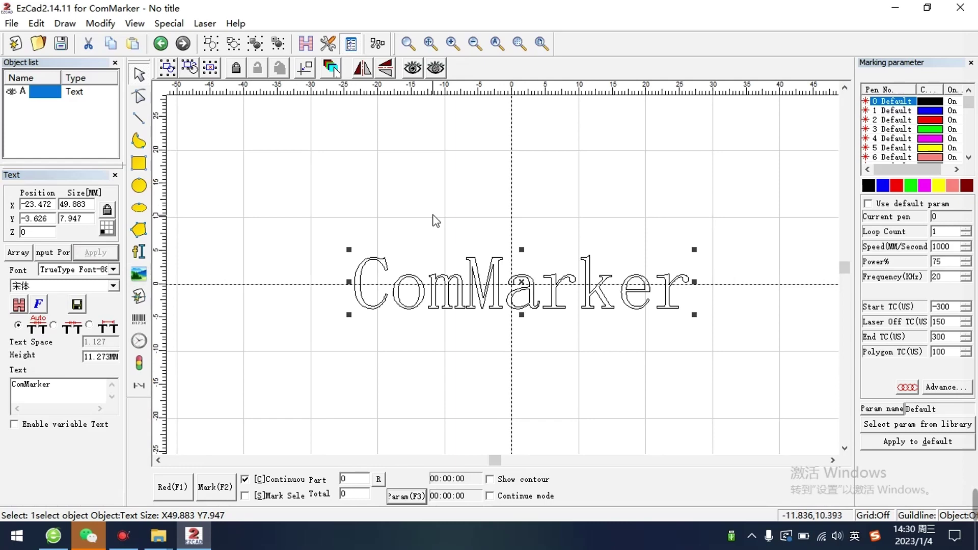
click(38, 304)
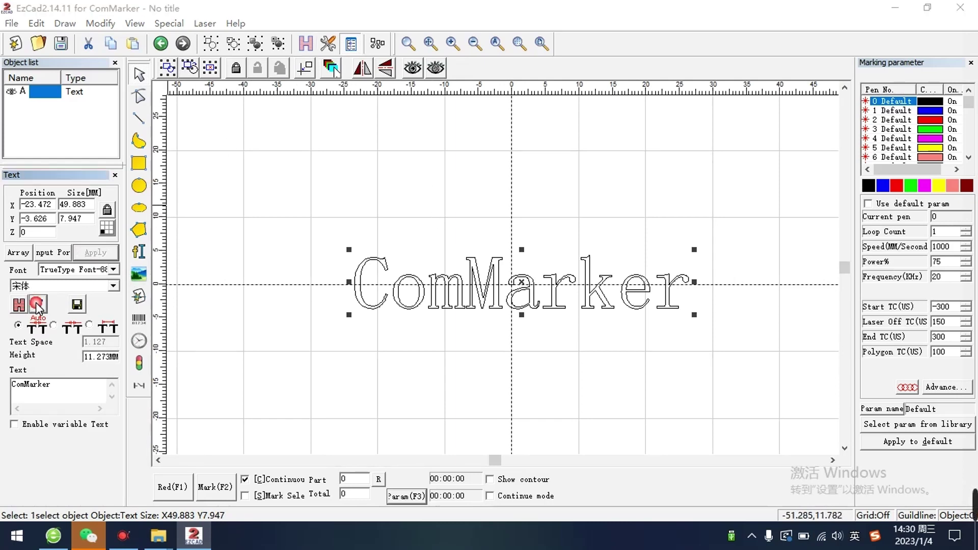
drag(337, 115, 234, 120)
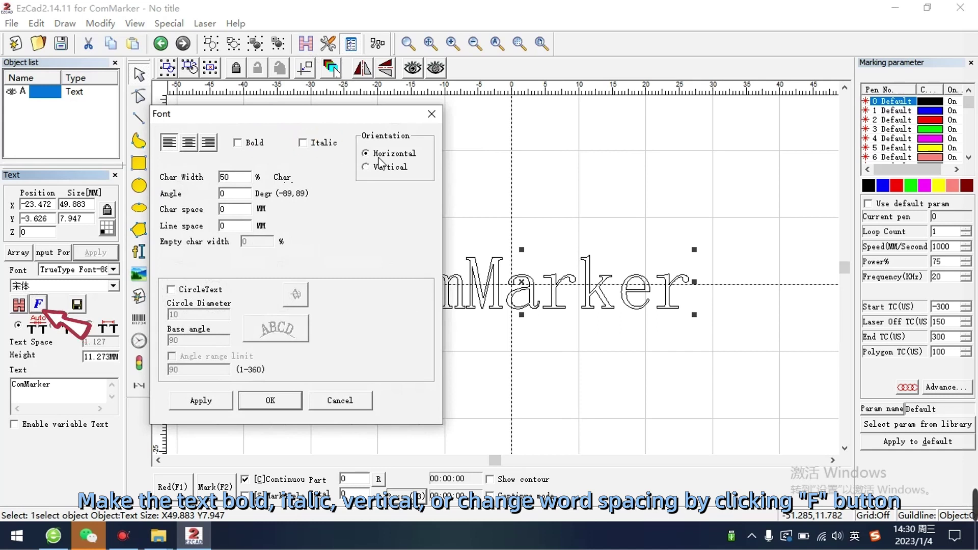
click(239, 178)
click(239, 209)
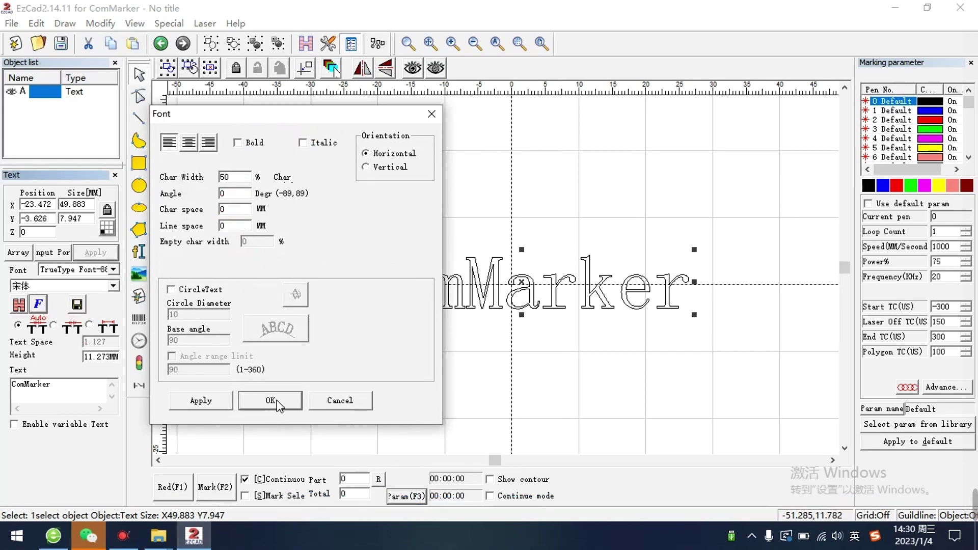
click(431, 114)
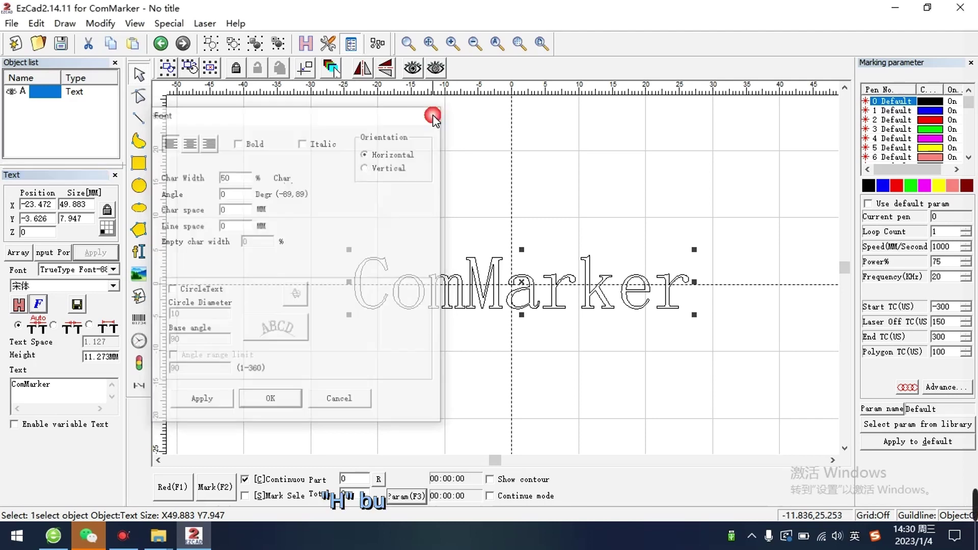
Step: Hatch the ComMarker text at 0.03 mm line spacing with Mark Contour unticked
click(306, 45)
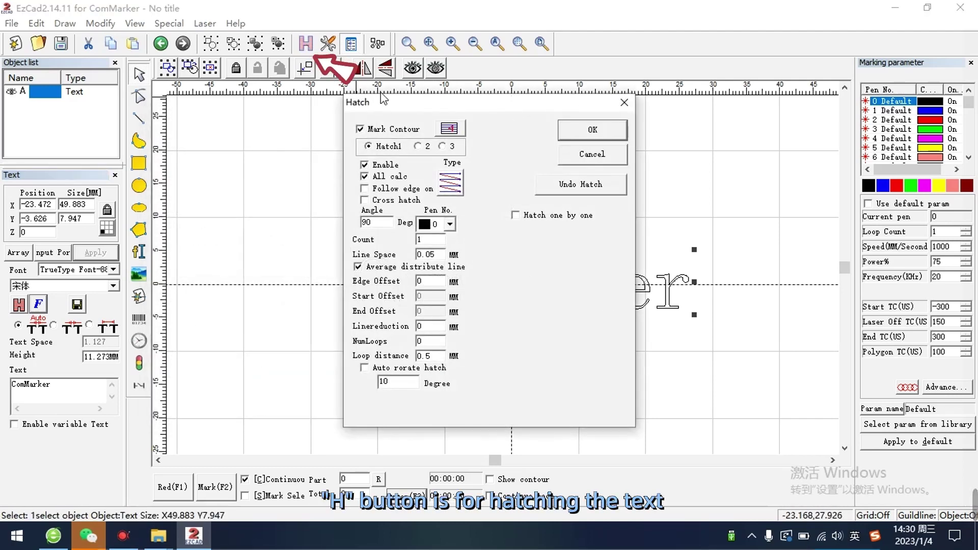
drag(509, 107, 193, 124)
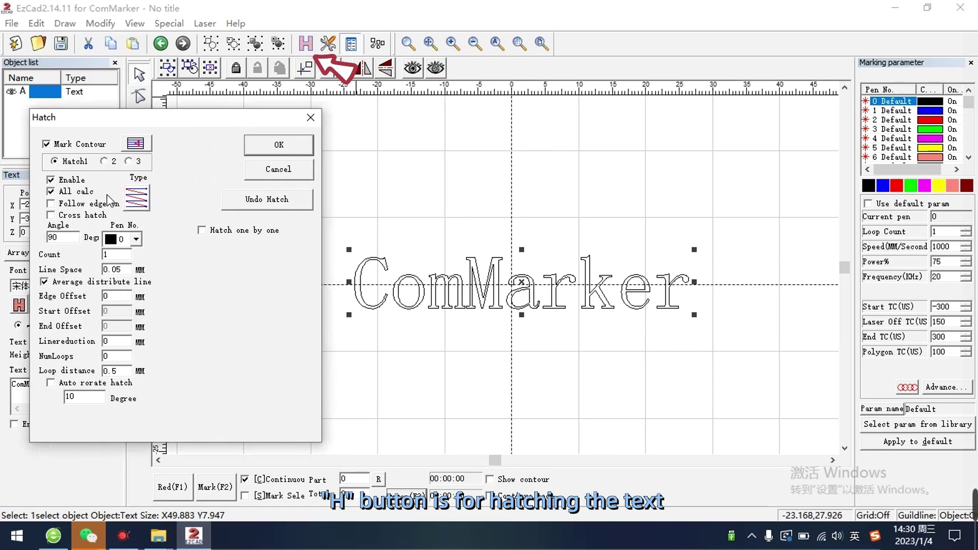
click(77, 145)
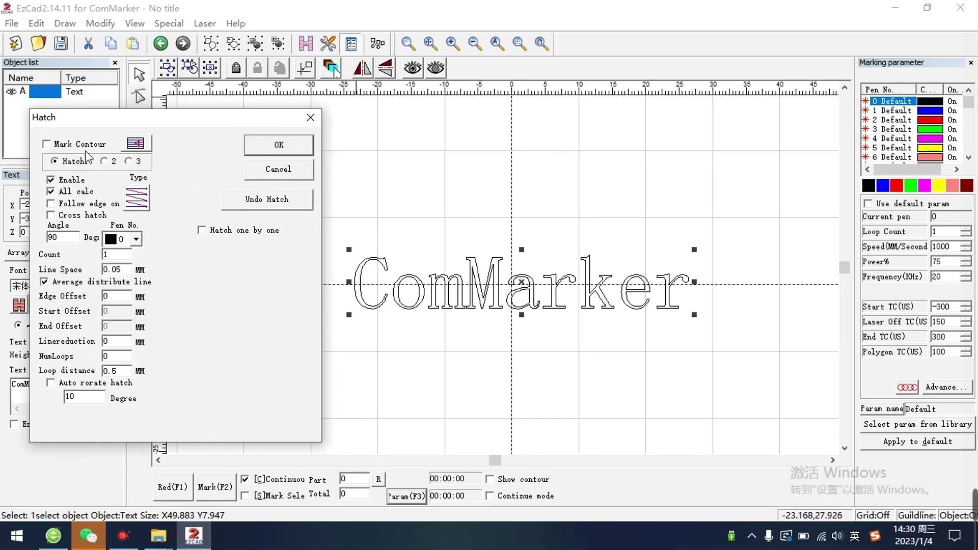
click(137, 199)
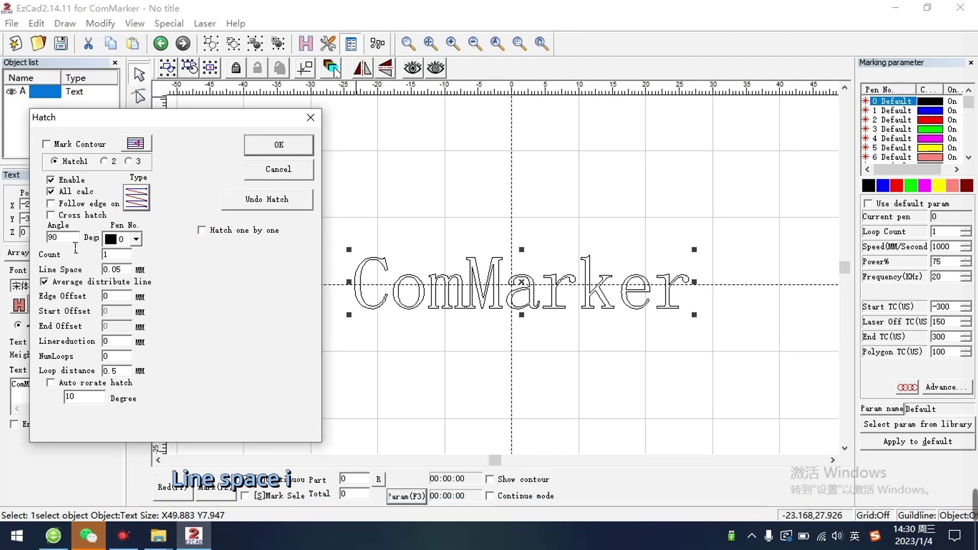
click(134, 274)
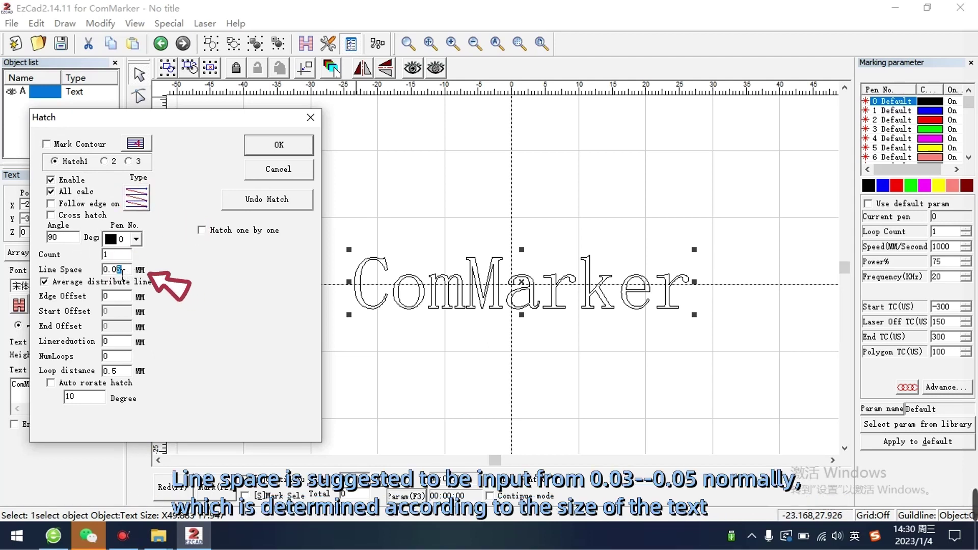
text(3)
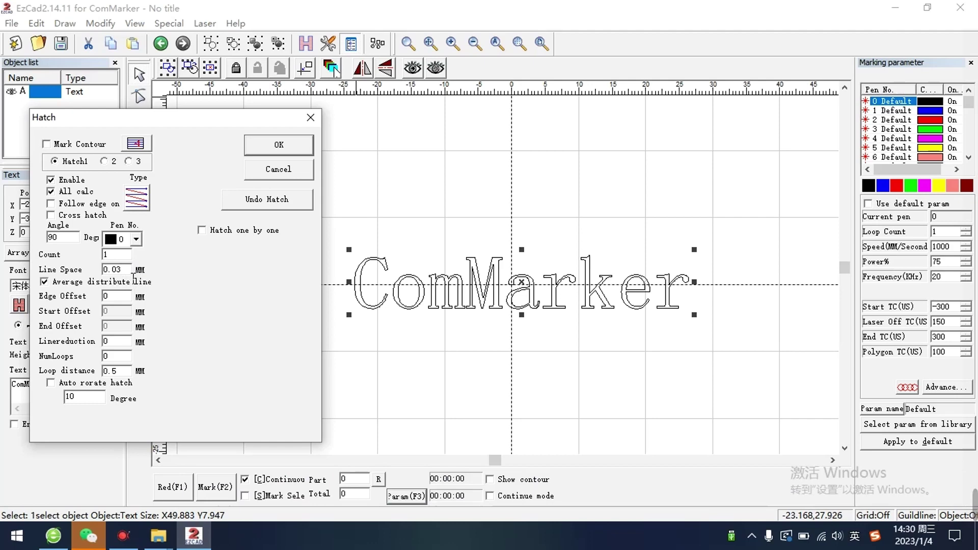
click(280, 146)
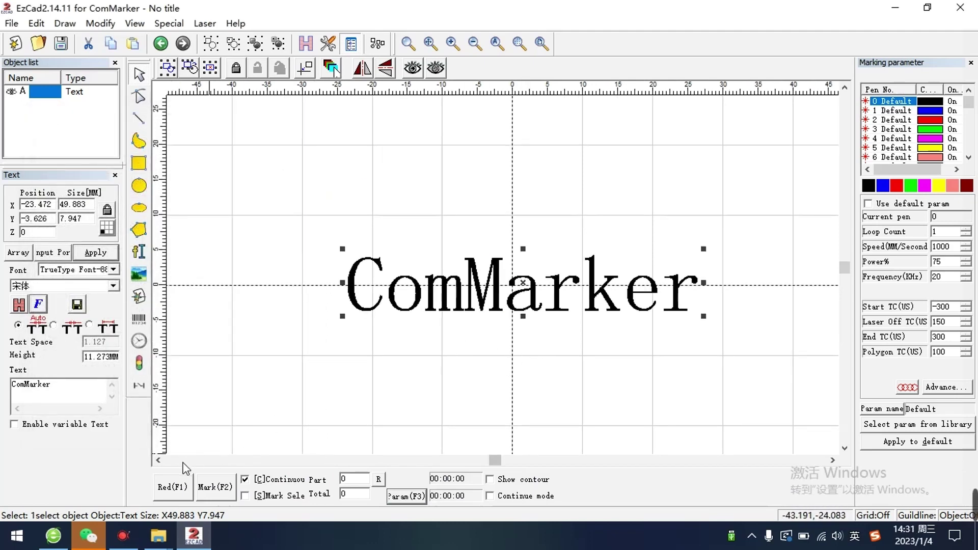
Step: Red-light preview the area, turn off Continuous Part, then mark the ComMarker text
click(173, 488)
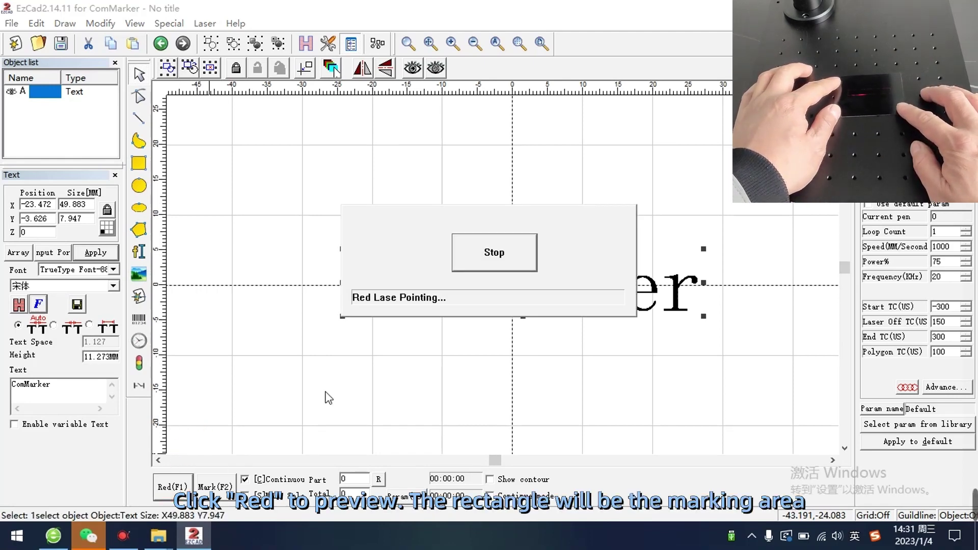
click(522, 251)
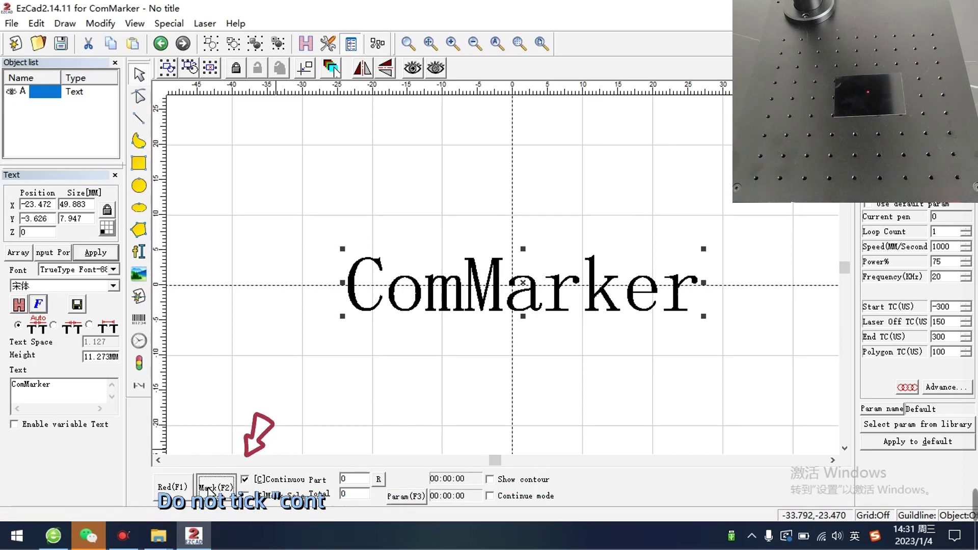
click(245, 479)
click(217, 486)
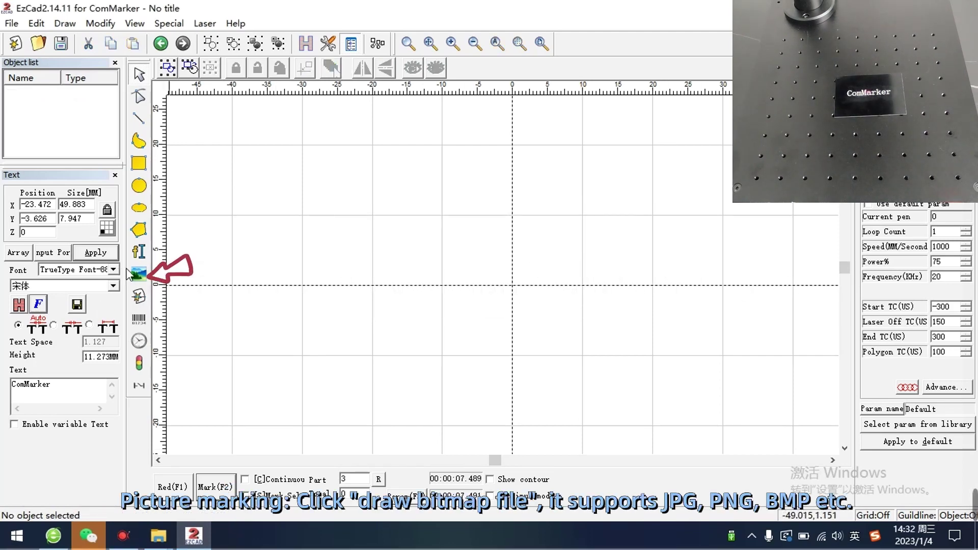
Step: Import the 34.png star logo bitmap from the Desktop onto the canvas
click(137, 276)
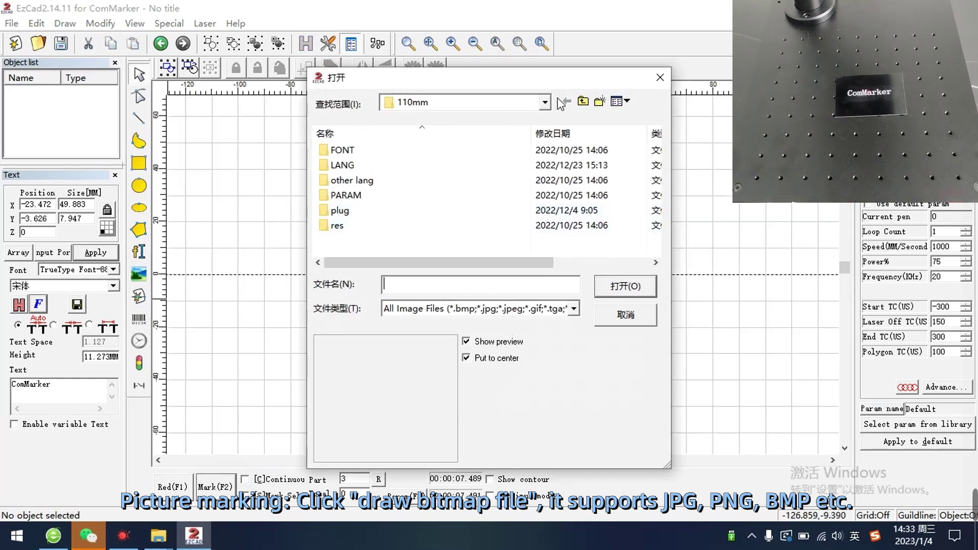
click(454, 103)
click(412, 114)
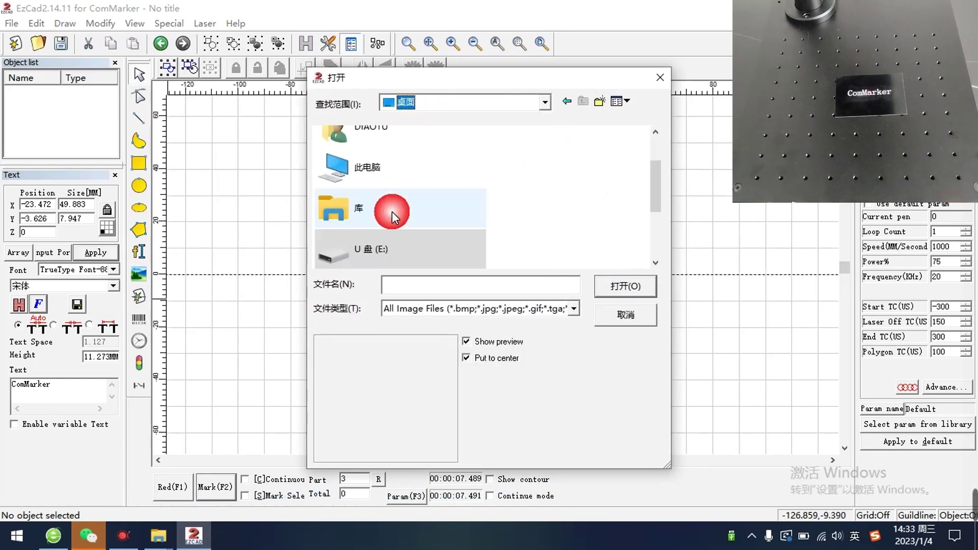
click(351, 257)
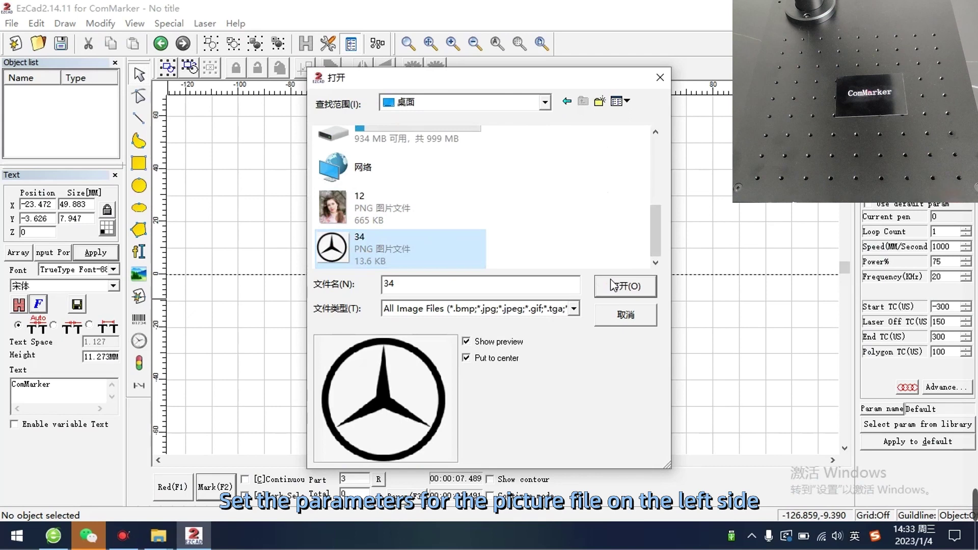
click(644, 294)
Step: Fix the bitmap's DPI at 400 horizontally and vertically, leaving Invert off
click(35, 310)
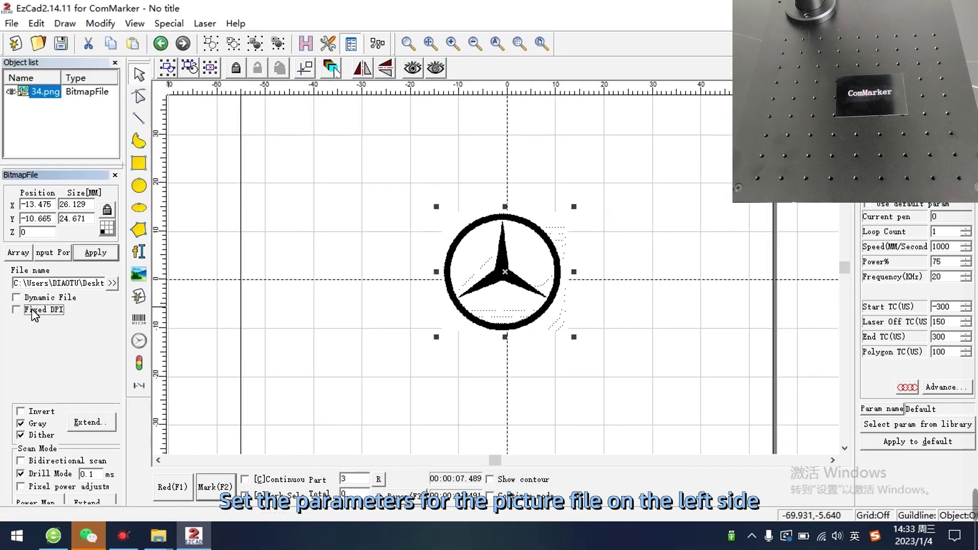
click(31, 310)
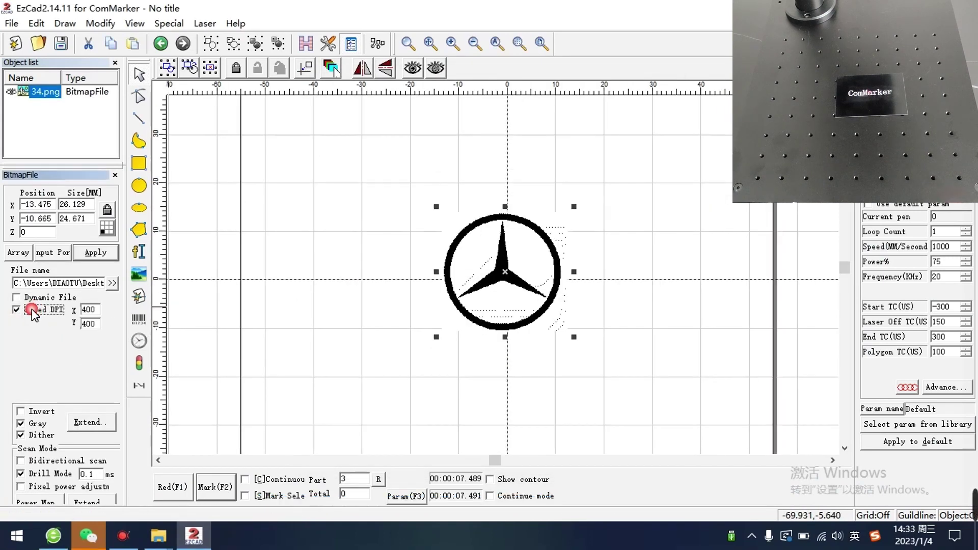
click(97, 310)
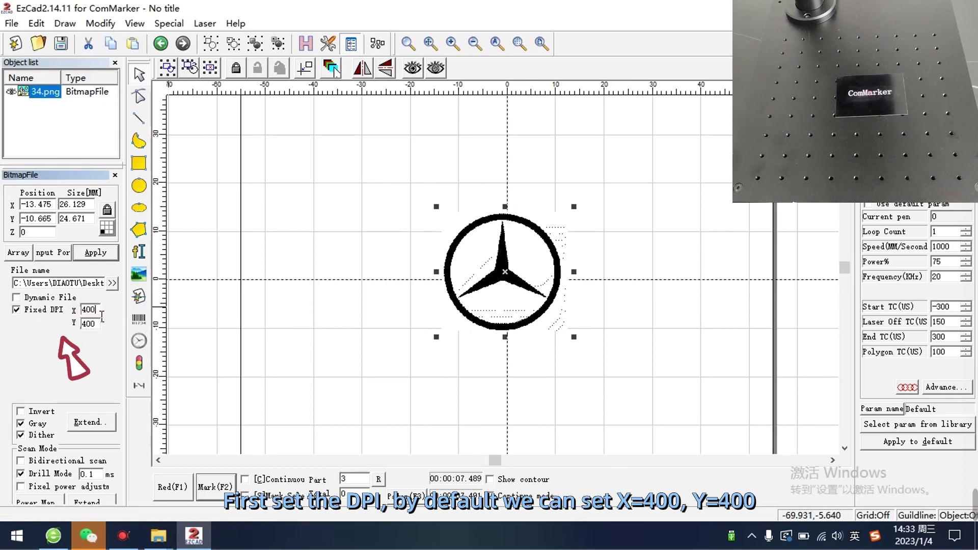
double_click(86, 323)
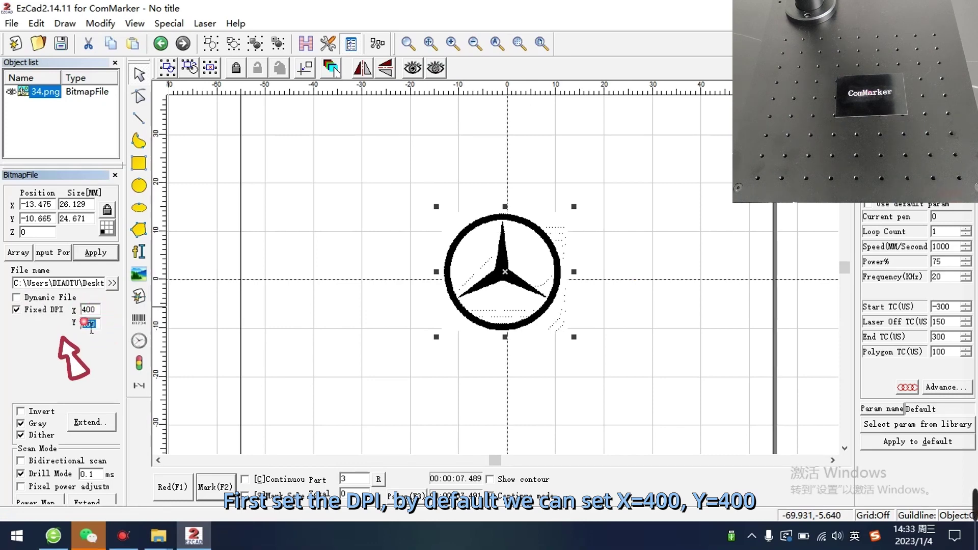
click(91, 387)
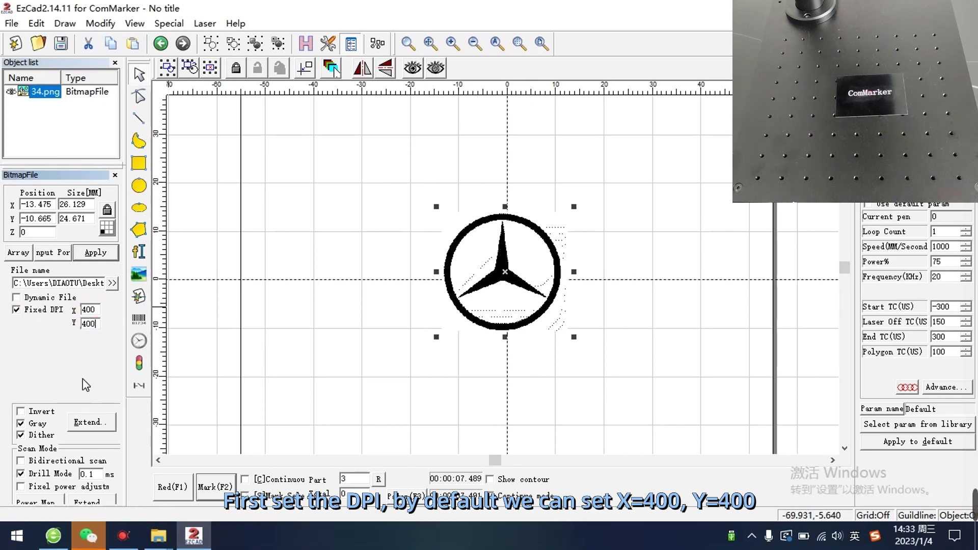
click(30, 412)
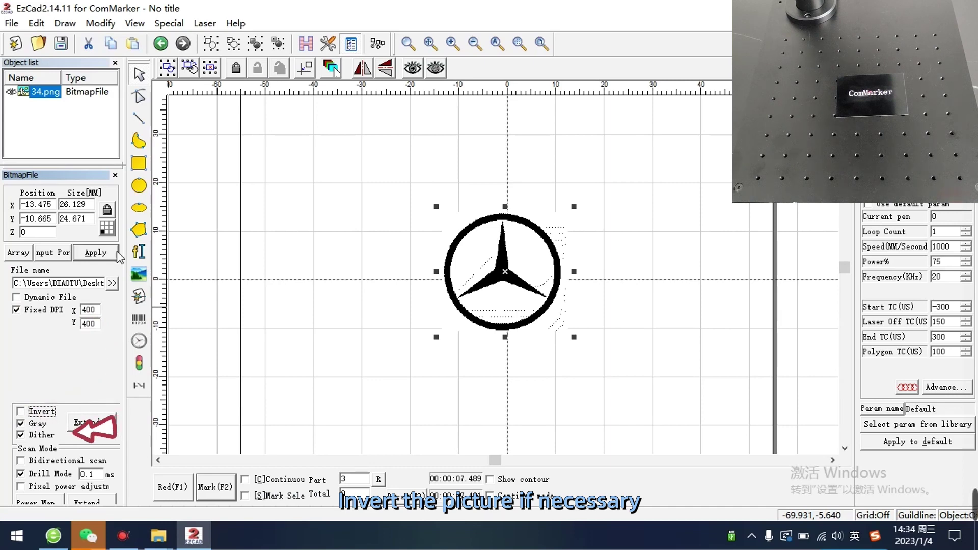
click(97, 253)
Step: Keep Gray and Dither enabled and check the extended bitmap adjustments
click(36, 424)
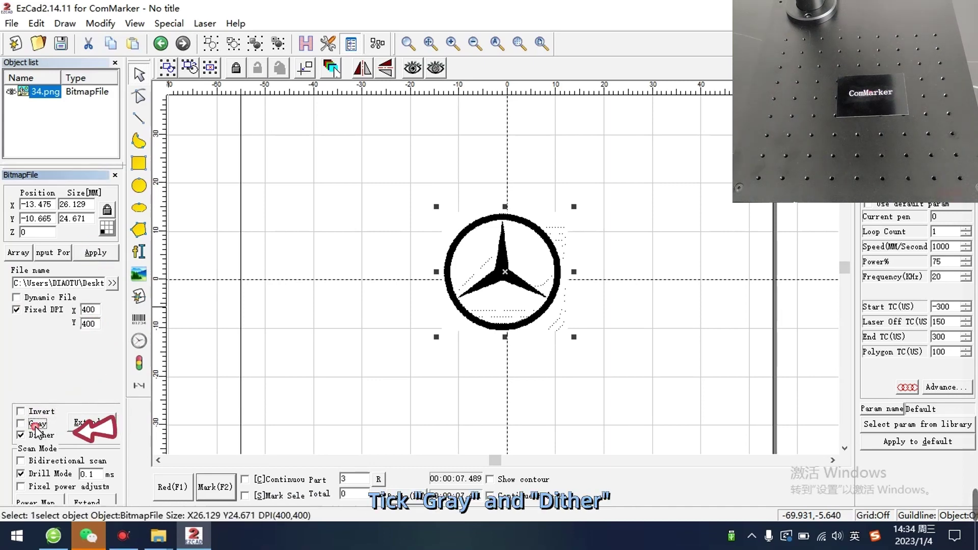
click(36, 424)
click(40, 435)
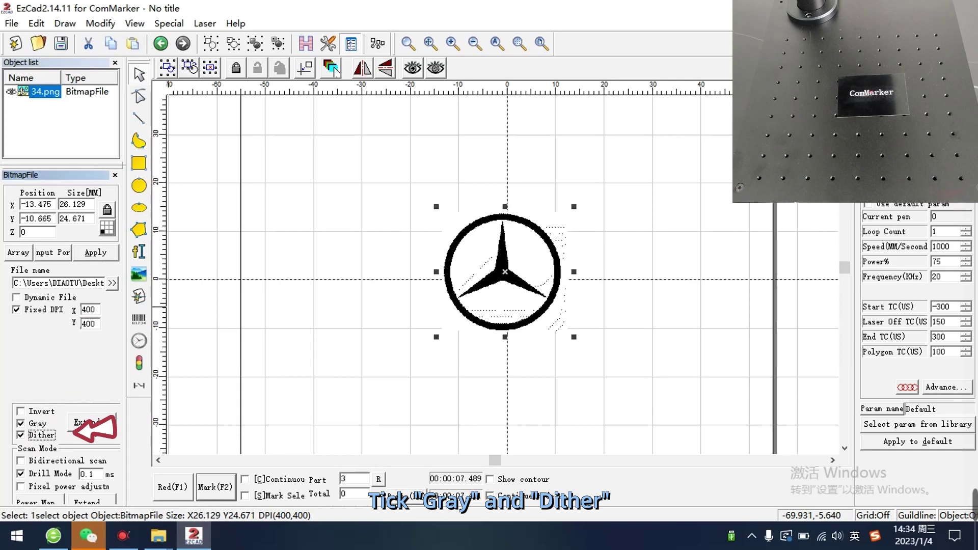
click(91, 422)
drag(513, 154, 348, 180)
click(456, 164)
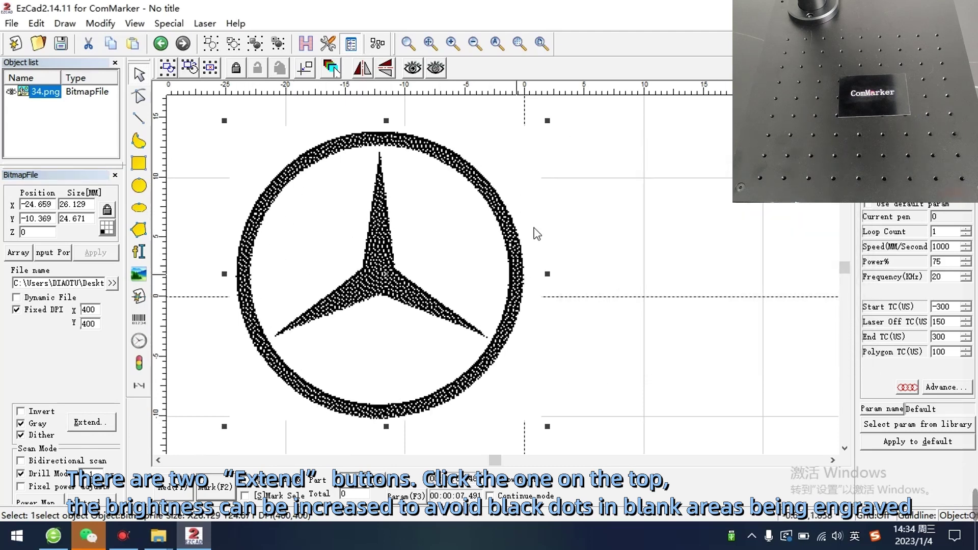
Step: Enable Drill Mode with a 0.1 ms dwell time
scroll(565, 303, up, 1)
scroll(557, 290, down, 2)
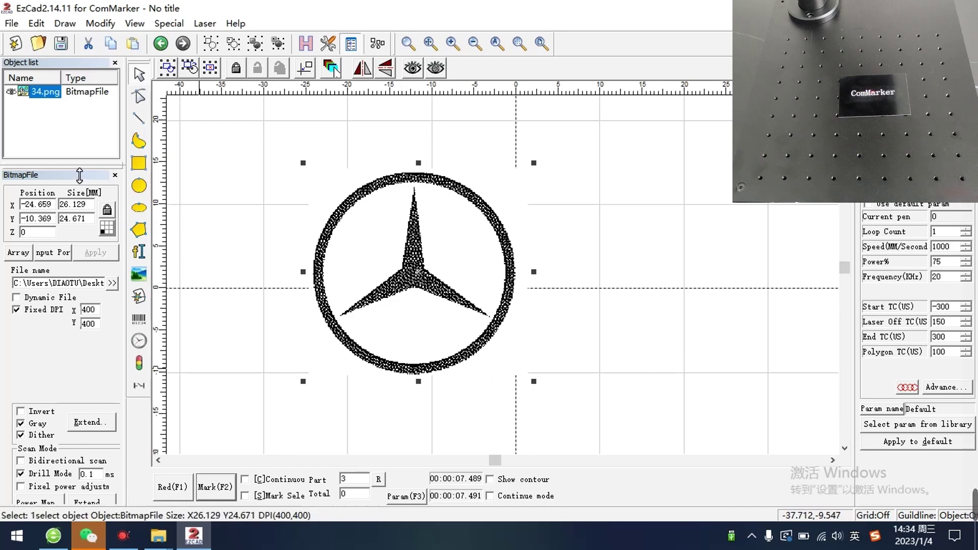
drag(80, 175, 80, 130)
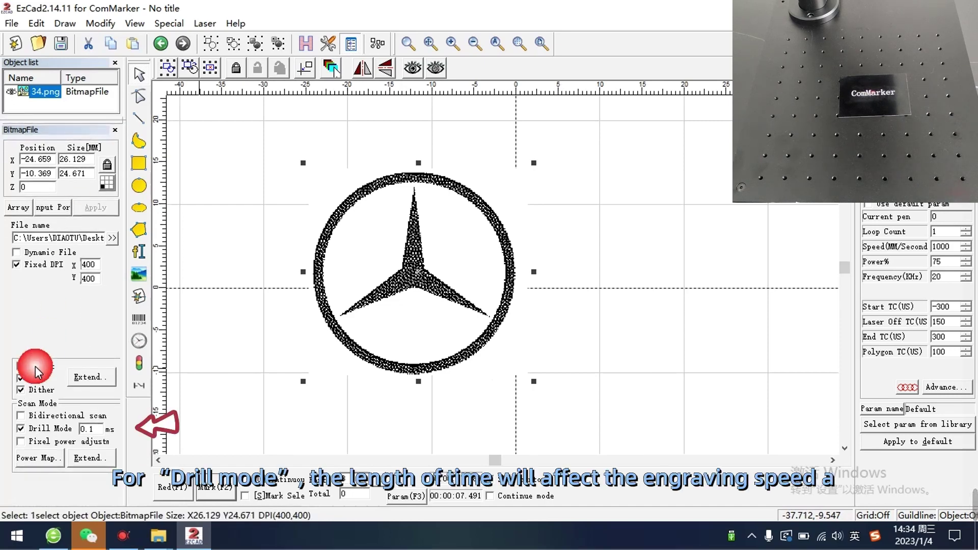
click(46, 432)
click(64, 429)
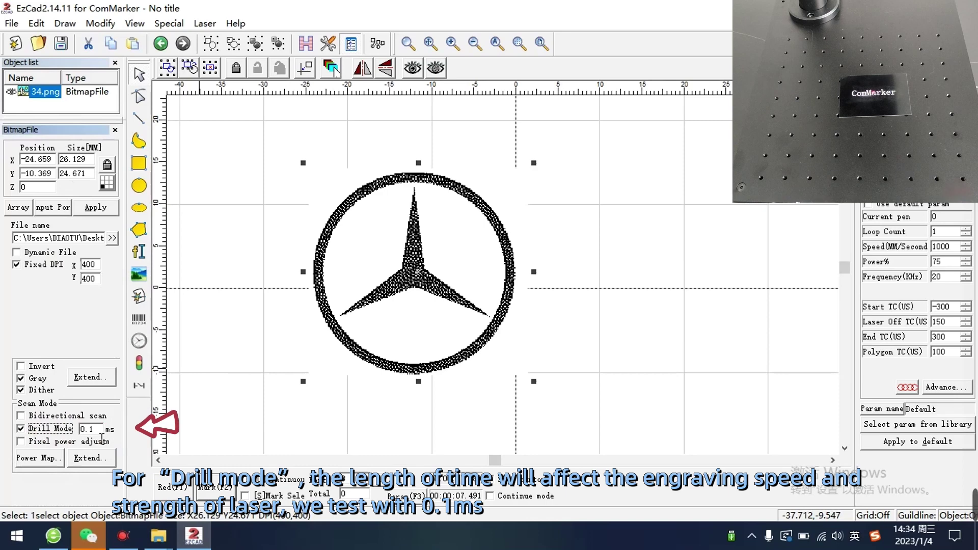
click(96, 430)
click(96, 431)
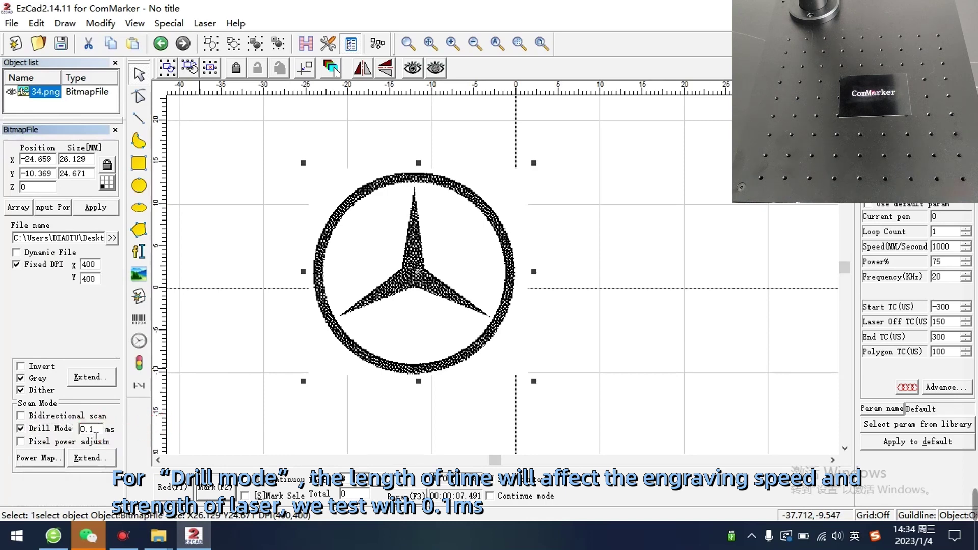
key(BackSpace)
text(1)
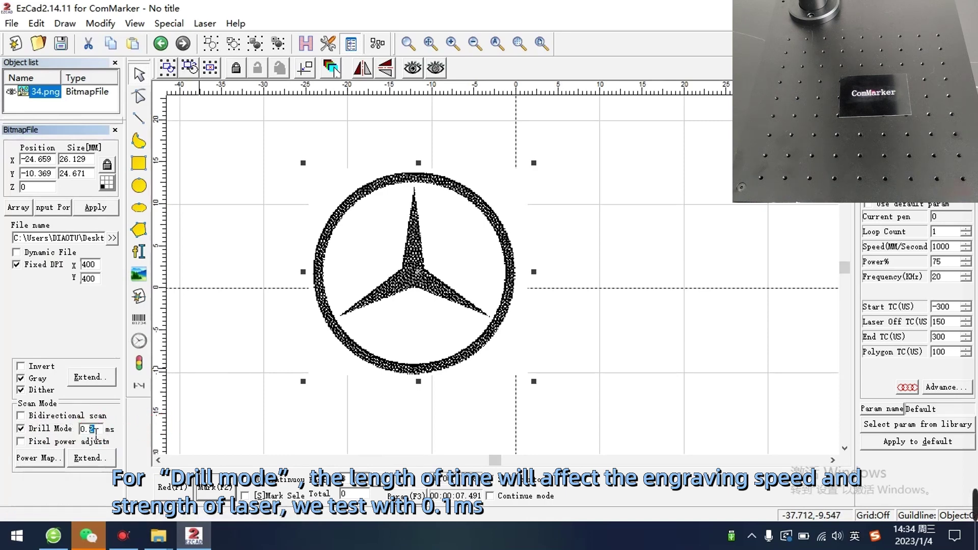
Step: Tick Disable Mark Low Gray Point in the extended scan settings with threshold 40, and confirm
click(91, 458)
drag(439, 97, 759, 119)
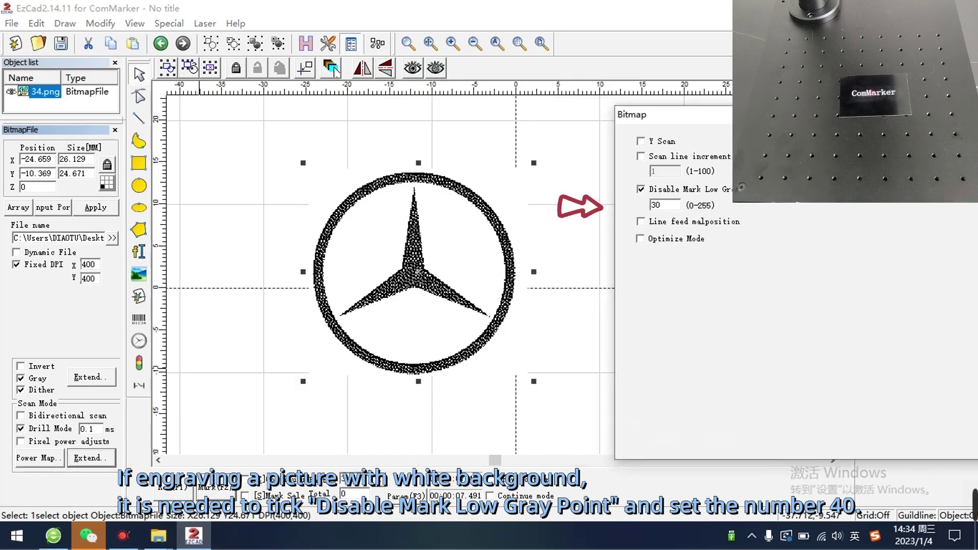
double_click(657, 205)
text(40)
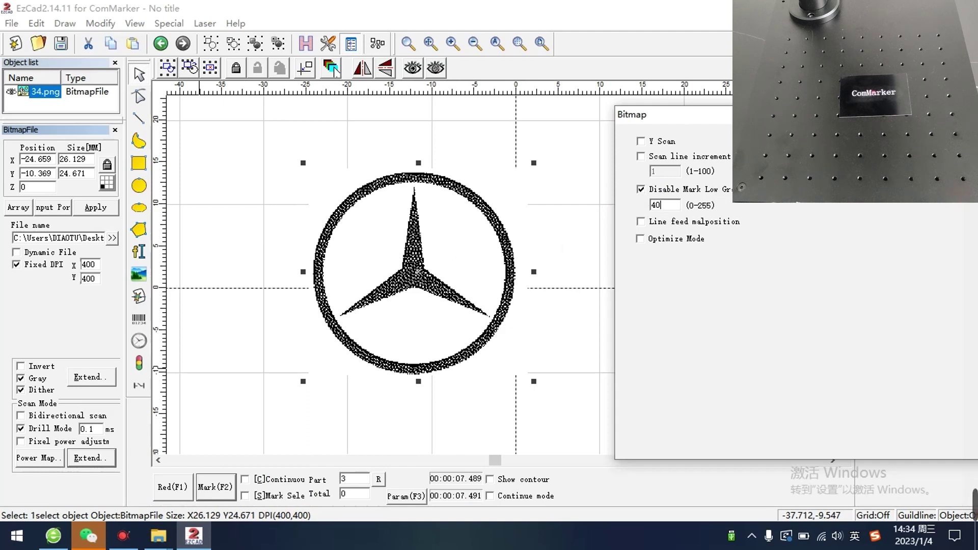
drag(662, 114, 550, 109)
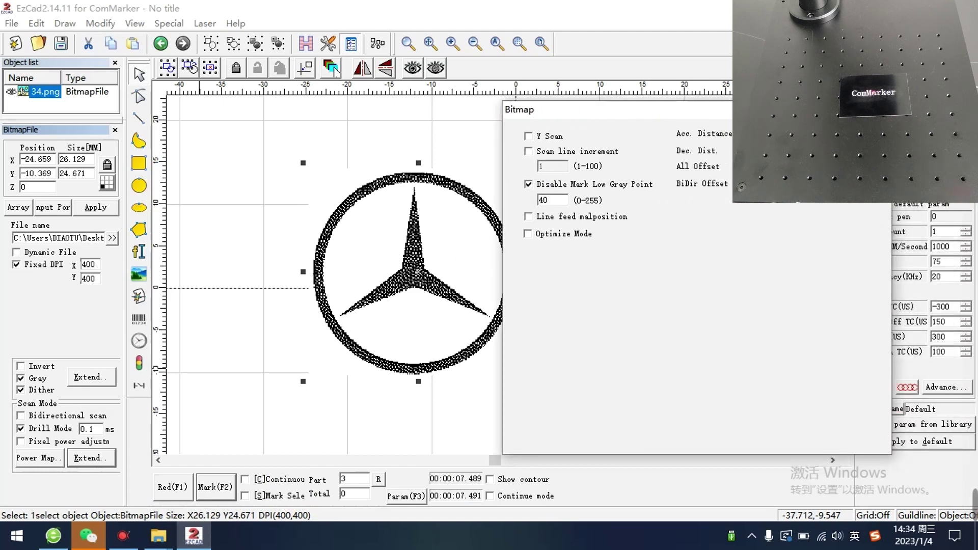
key(Return)
Step: Red-light preview the star logo's marking area, stop the preview, and engrave the logo
click(172, 488)
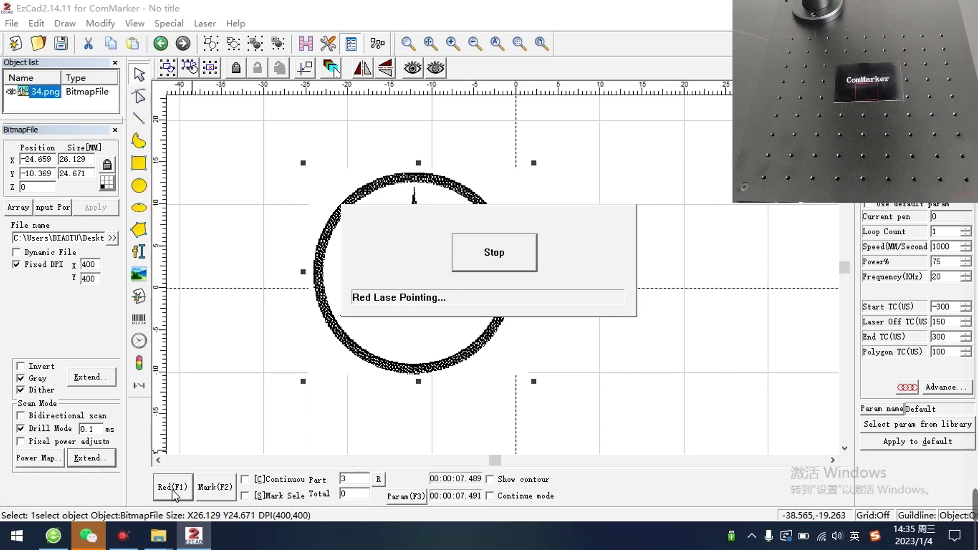
click(504, 259)
click(219, 488)
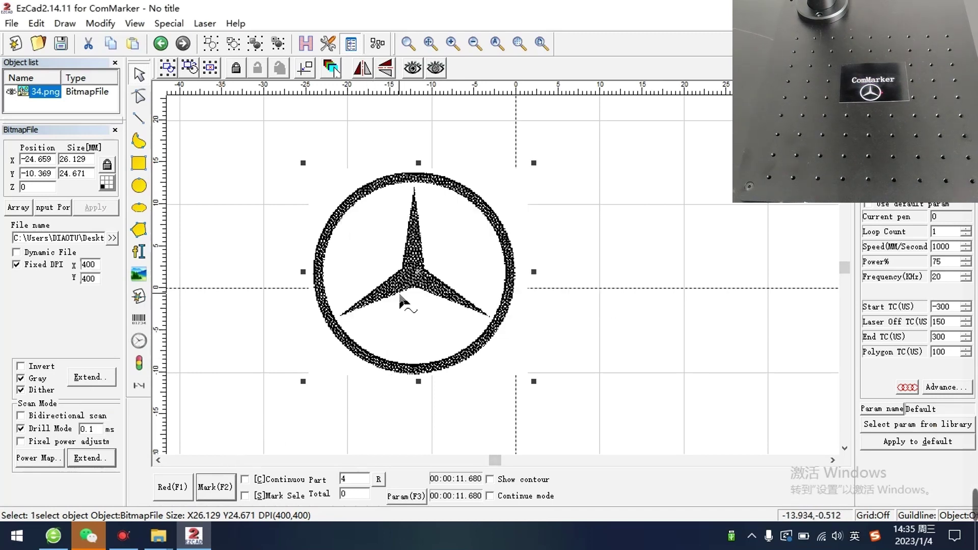
Step: Delete the engraved bitmap and import the 26.ai ForeverLove vector artwork
key(Delete)
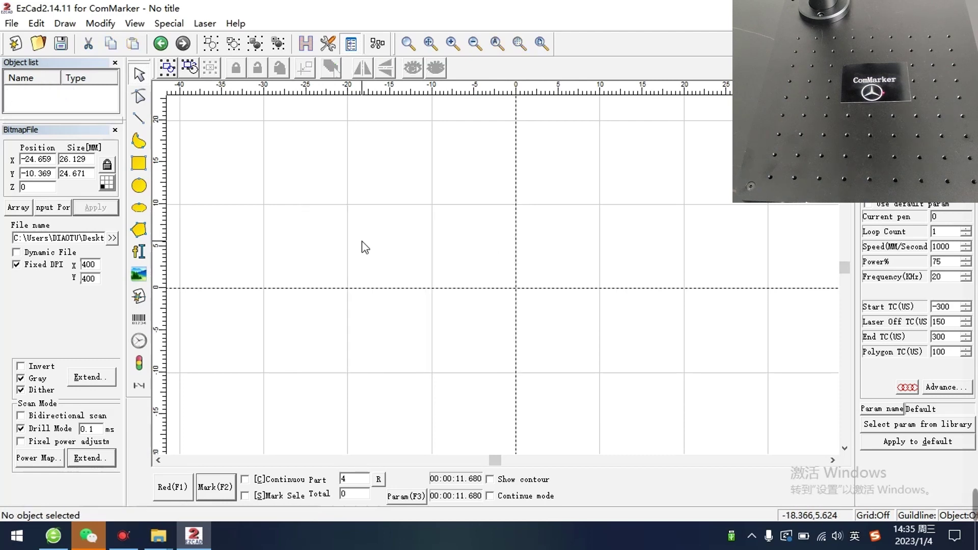
scroll(489, 258, down, 3)
scroll(503, 284, down, 2)
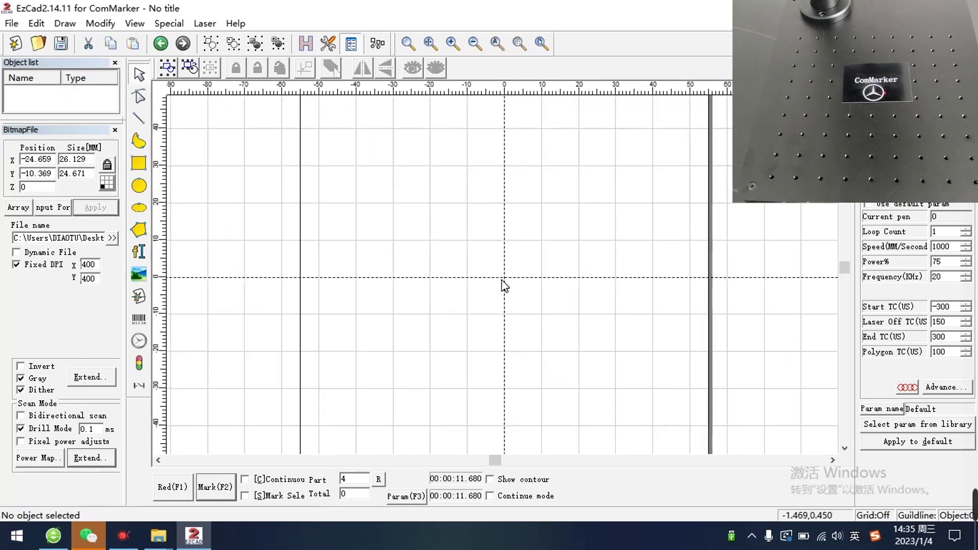
click(139, 297)
scroll(493, 218, down, 3)
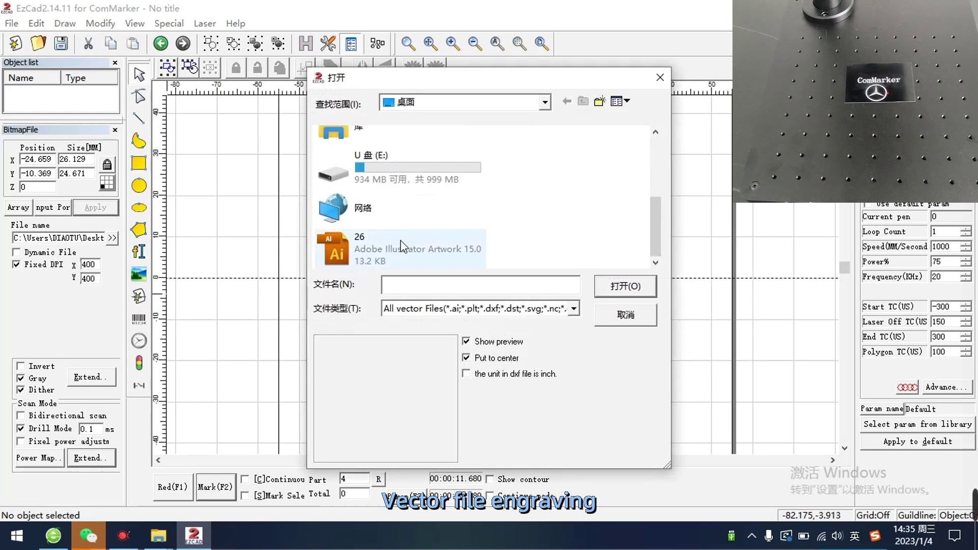
click(374, 253)
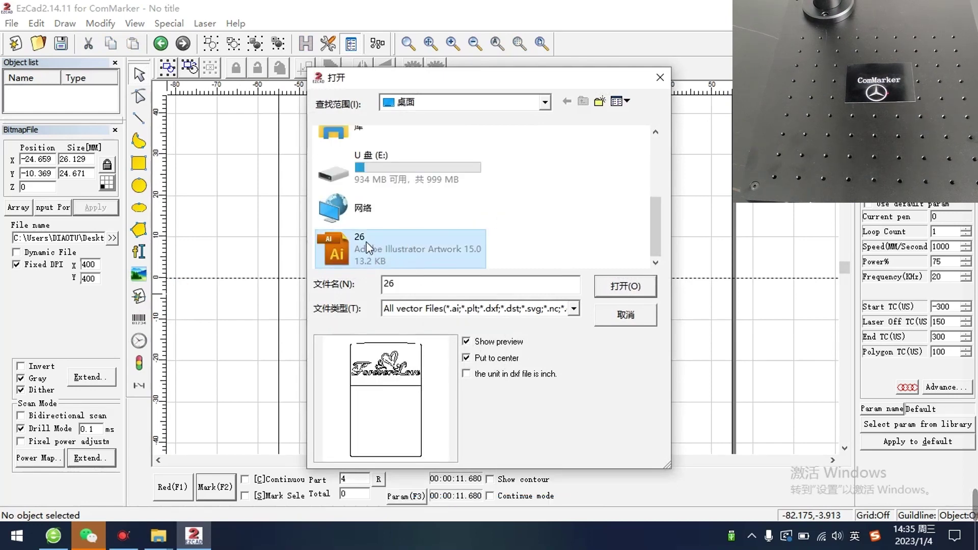
click(512, 310)
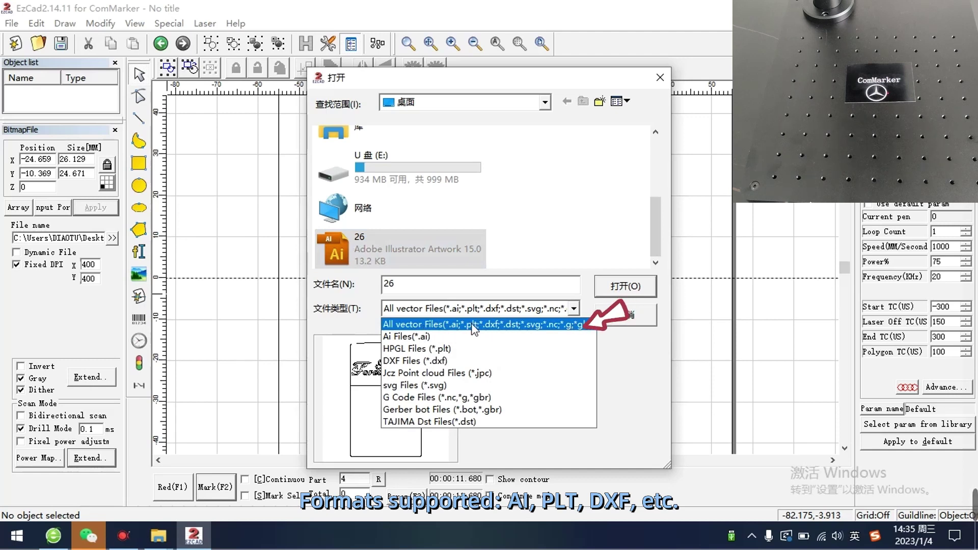
click(625, 289)
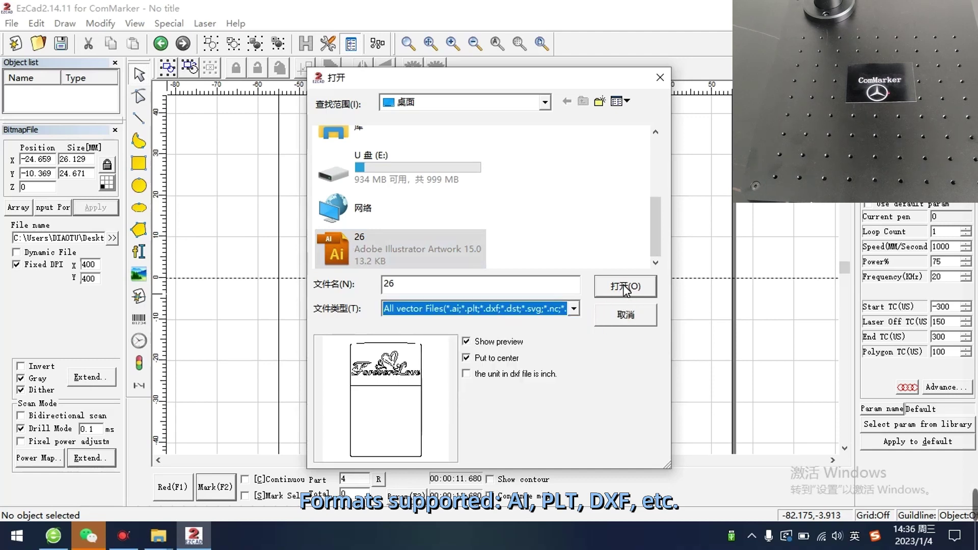
click(625, 288)
scroll(504, 237, up, 2)
scroll(458, 203, down, 1)
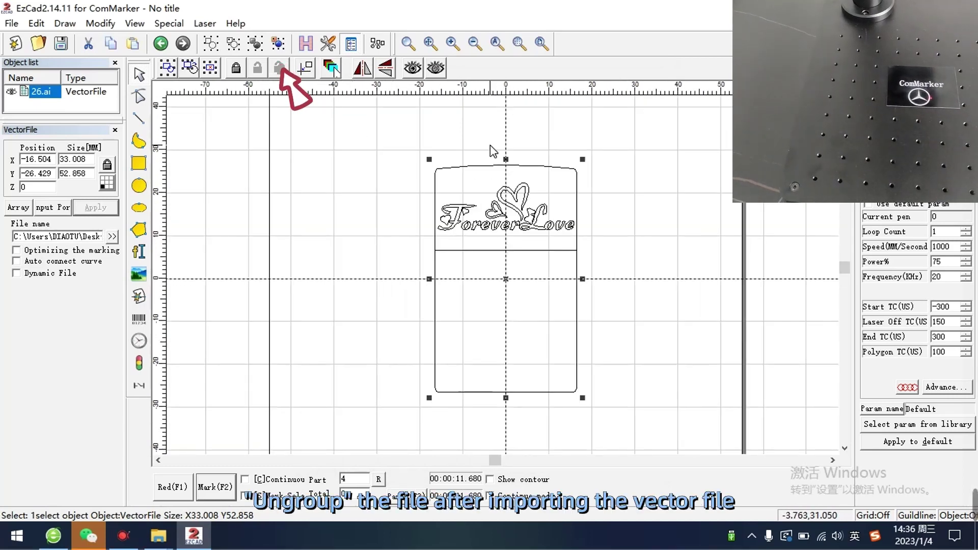
Step: Ungroup the 26.ai artwork and delete the can outline and the divider line
drag(361, 121, 629, 436)
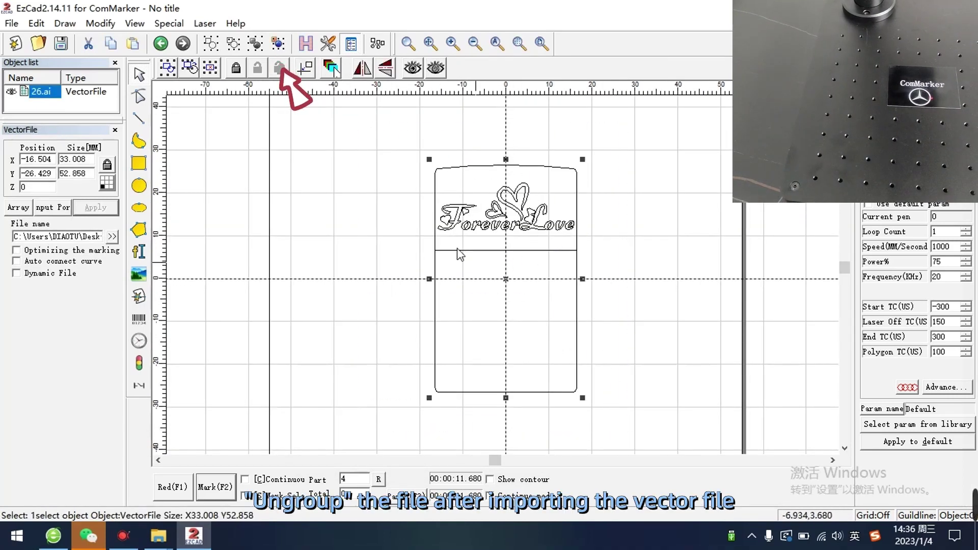
click(277, 45)
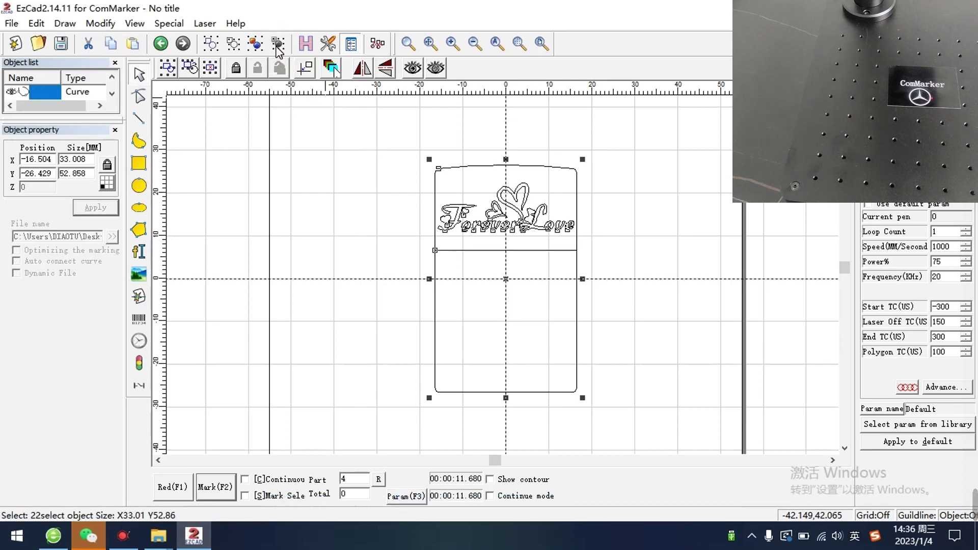
click(313, 139)
click(435, 305)
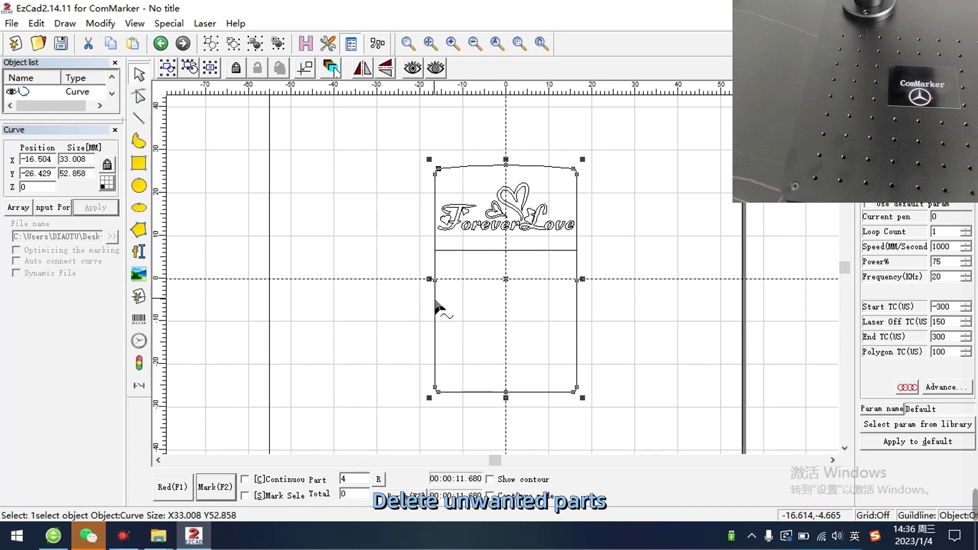
key(Delete)
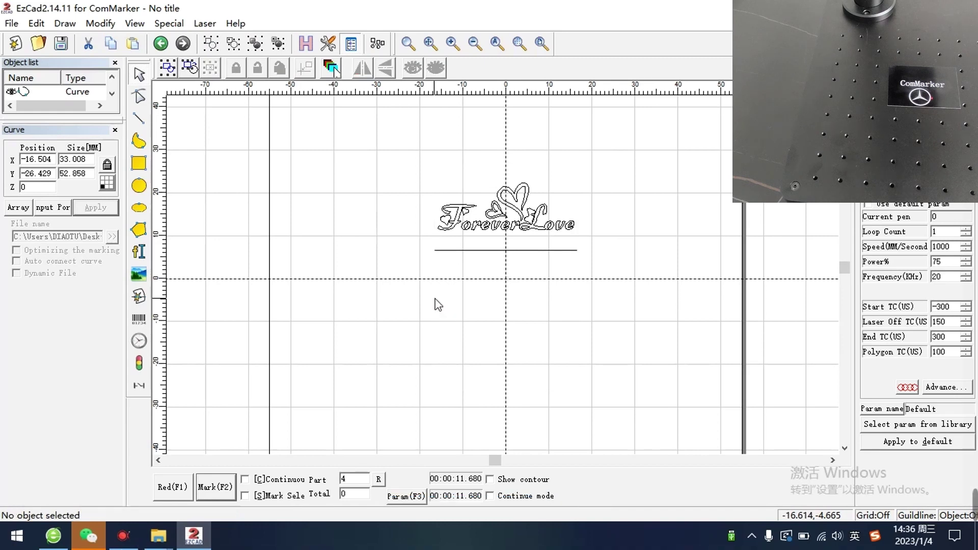
click(481, 253)
key(Delete)
Step: Enlarge the ForeverLove lettering to 43.917 × 15.180 mm, move it near centre, and combine it
drag(342, 151, 638, 326)
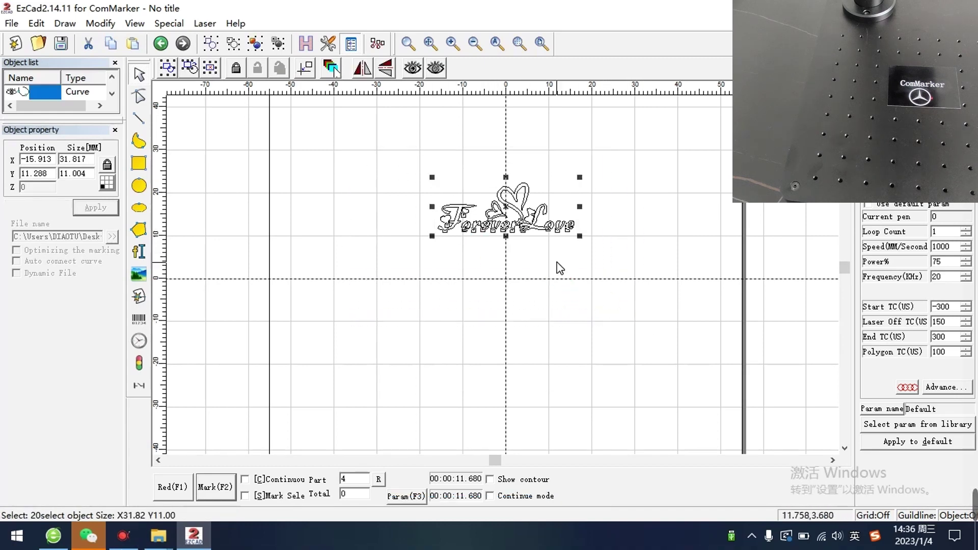
drag(439, 248, 386, 266)
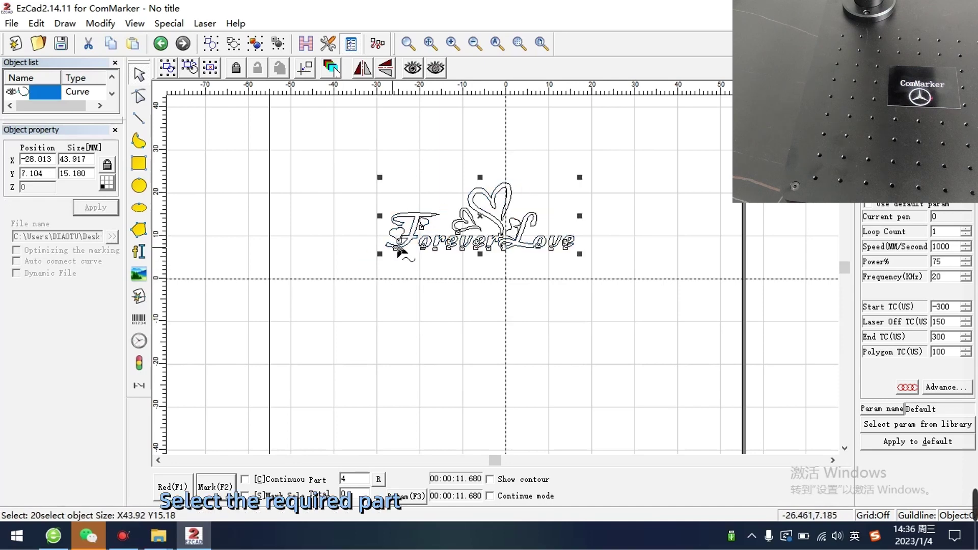
drag(490, 228, 515, 266)
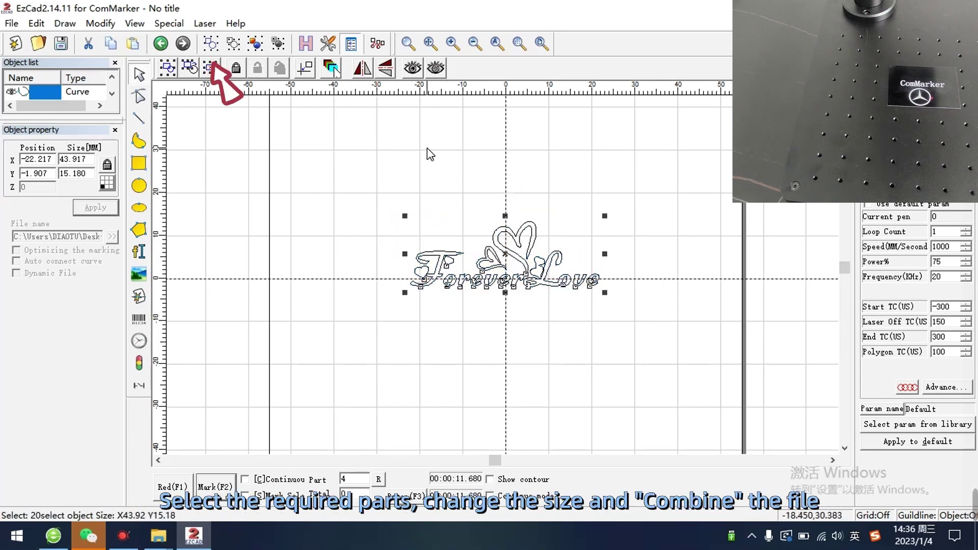
click(210, 45)
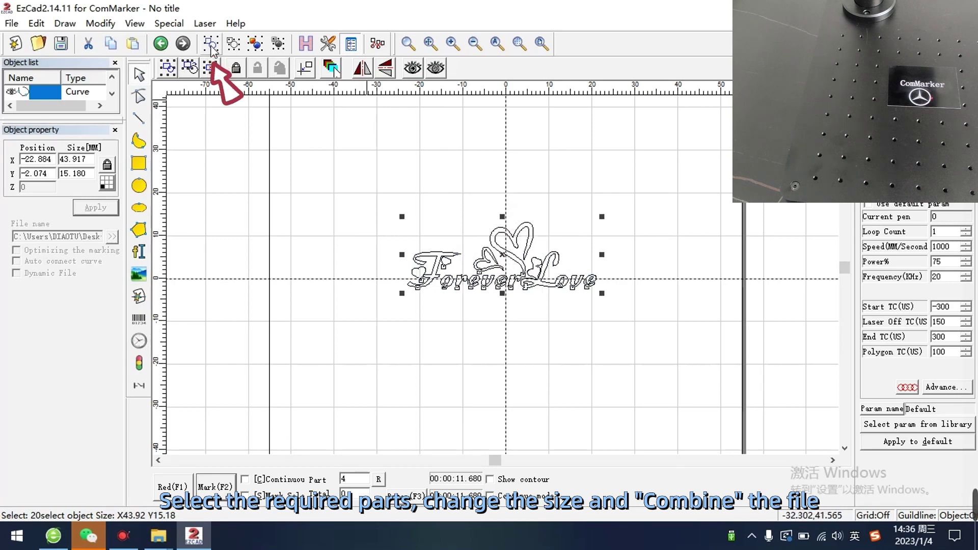
click(210, 45)
click(415, 210)
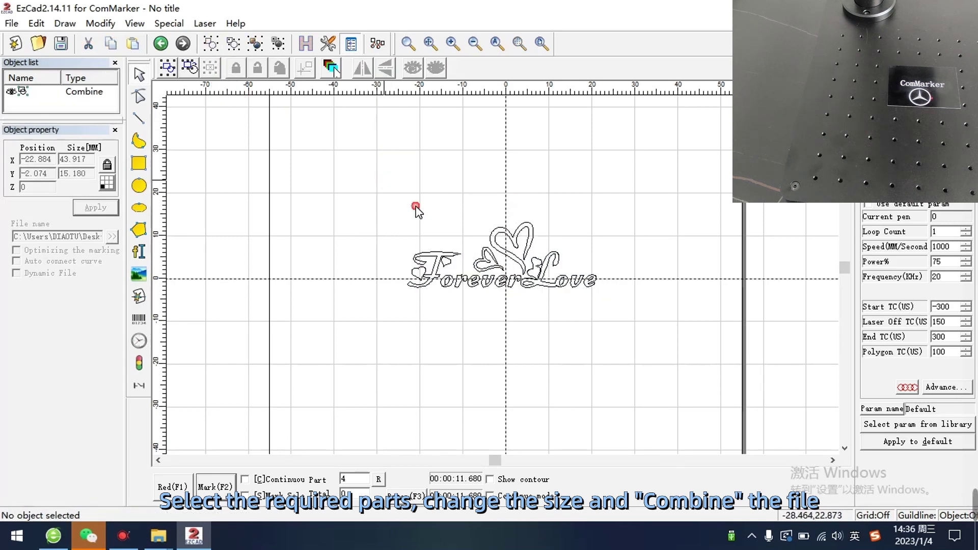
drag(351, 181, 660, 343)
drag(334, 164, 665, 360)
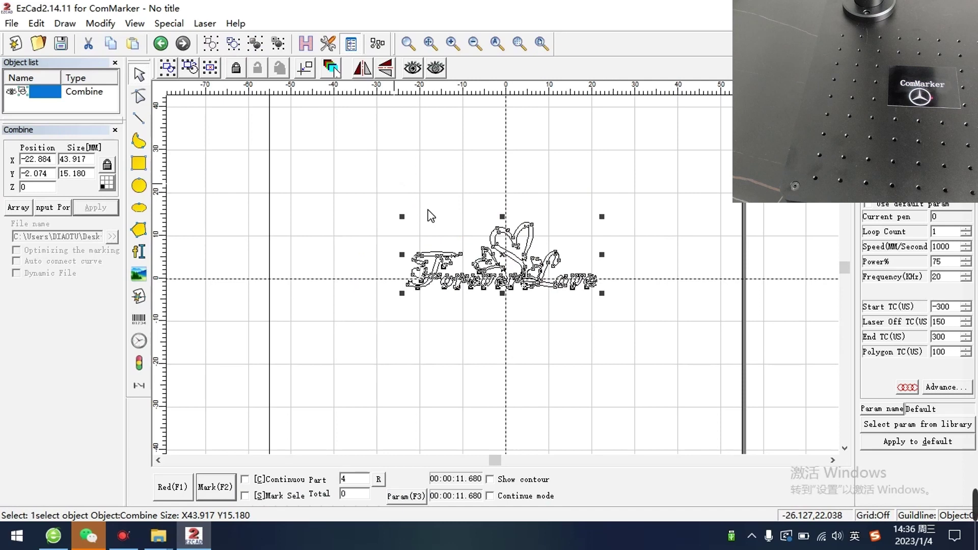
Step: Hatch the ForeverLove lettering with a zigzag pattern at 0.03 mm line spacing
click(305, 45)
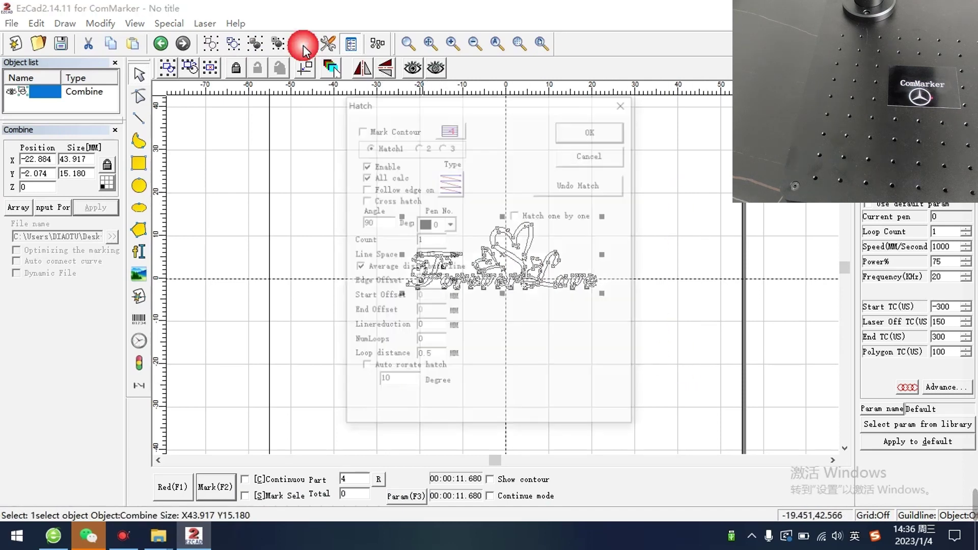
drag(497, 105, 713, 93)
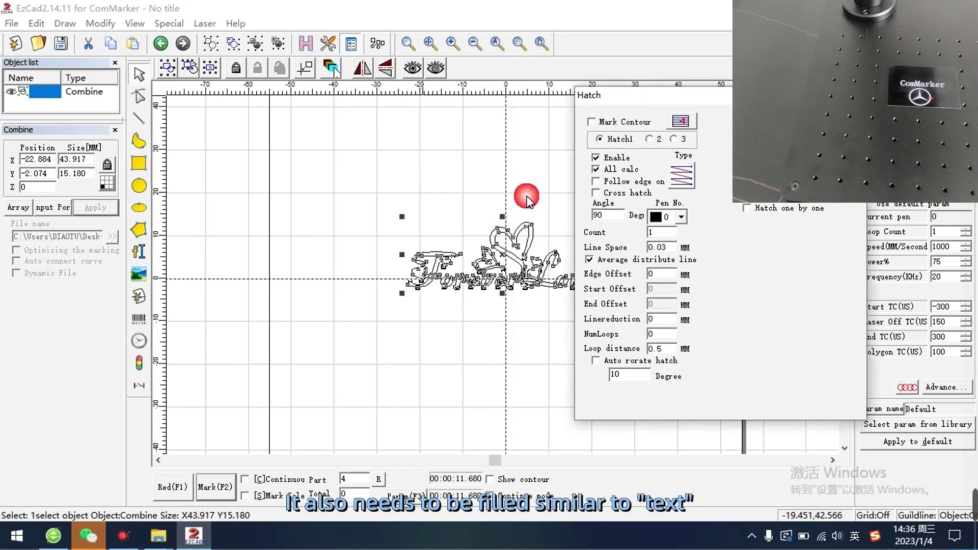
click(681, 176)
click(687, 182)
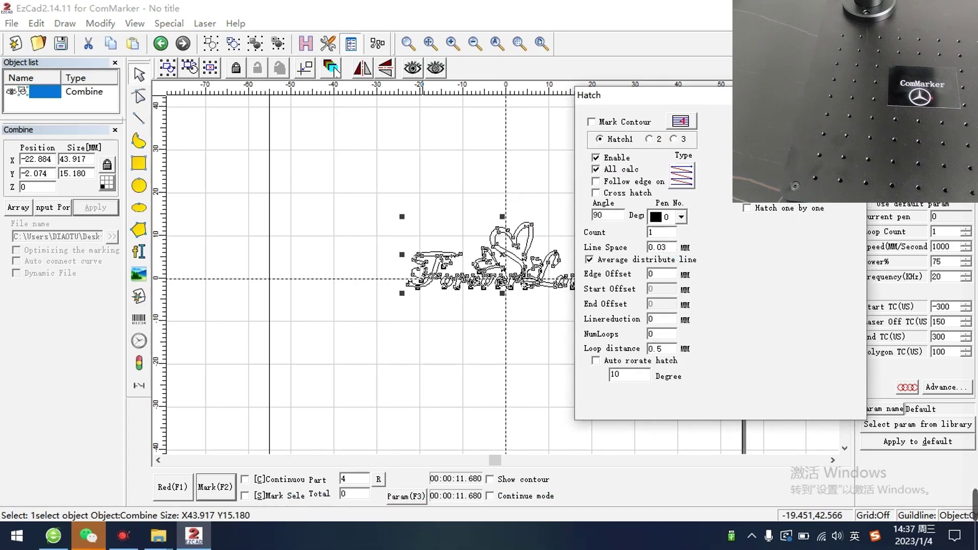
key(Return)
scroll(507, 275, down, 2)
scroll(508, 275, up, 4)
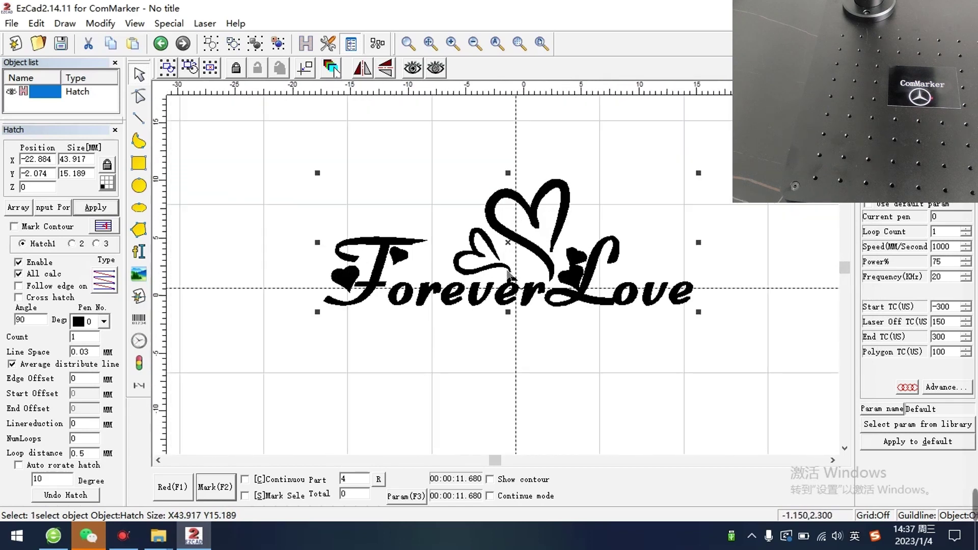
scroll(508, 274, up, 3)
scroll(461, 275, down, 5)
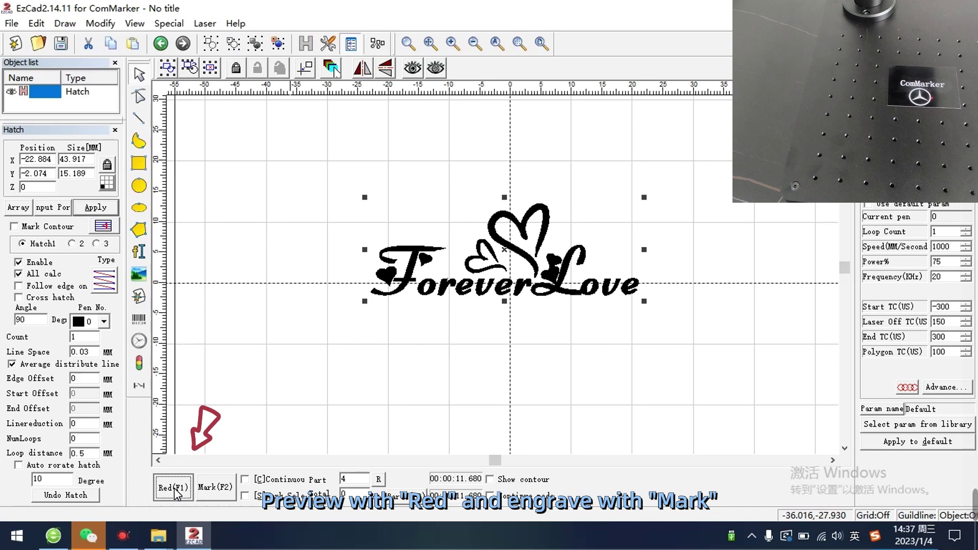
Step: Red-light preview the ForeverLove hatch, engrave it, then select it on the canvas
key(F1)
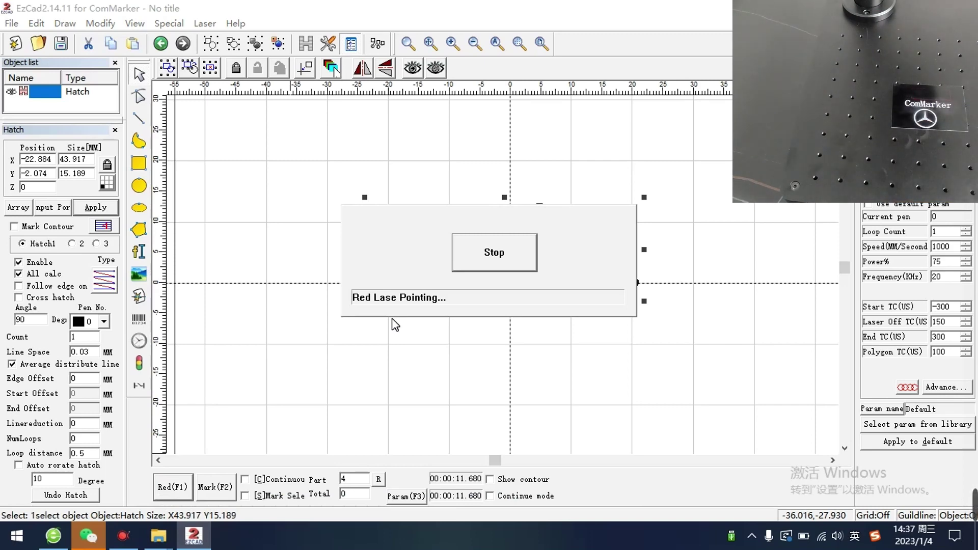
click(509, 244)
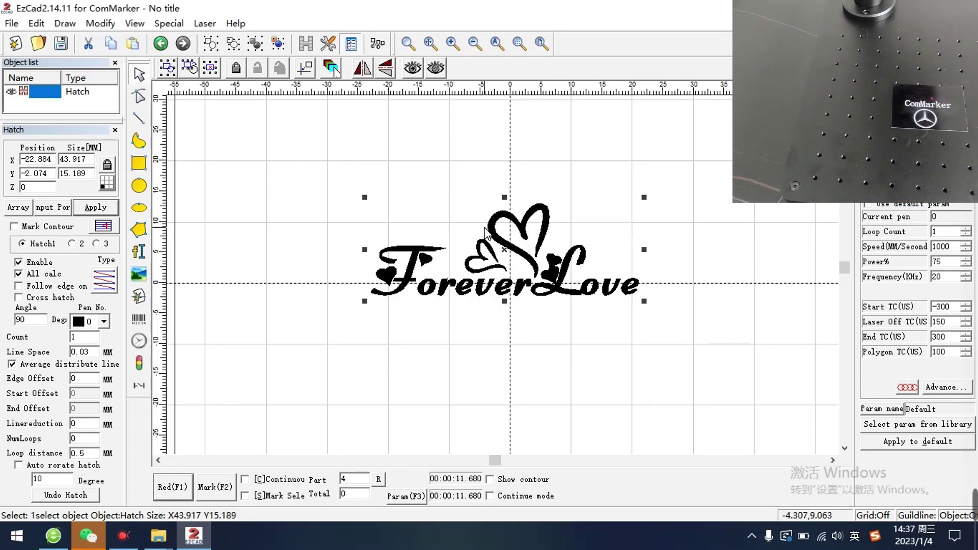
click(217, 488)
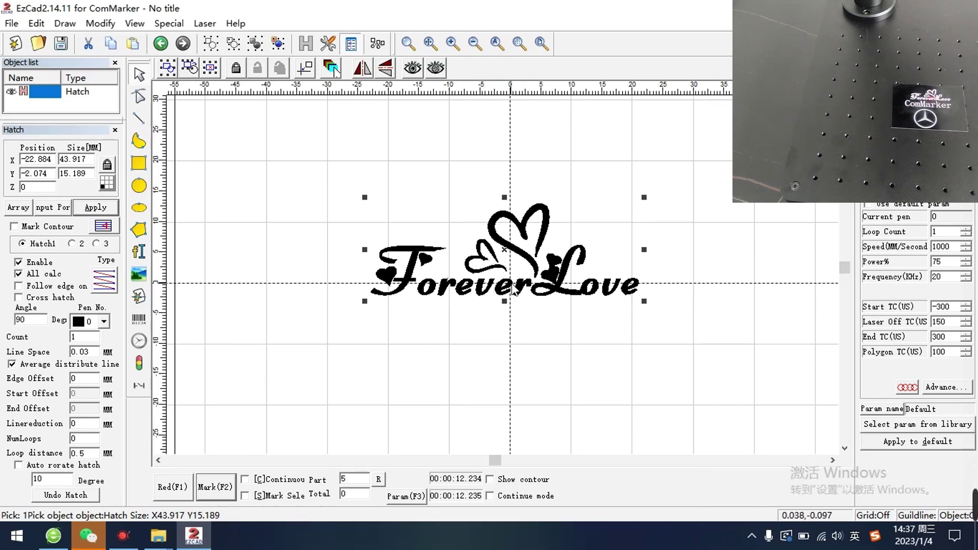
mouse_move(283, 158)
mouse_down()
mouse_move(665, 389)
mouse_move(674, 377)
mouse_up()
Step: Delete the ForeverLove hatch and place a new barcode on the canvas
key(Delete)
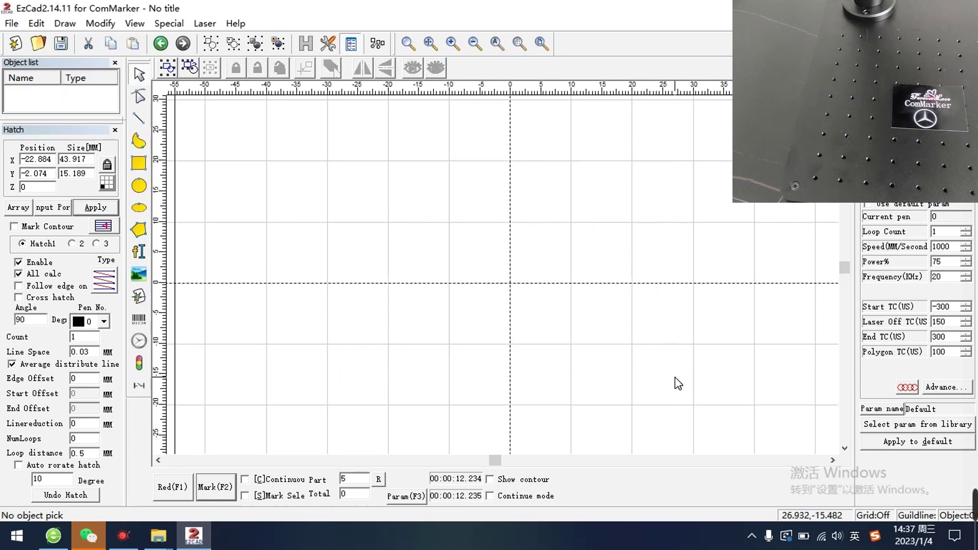
click(139, 320)
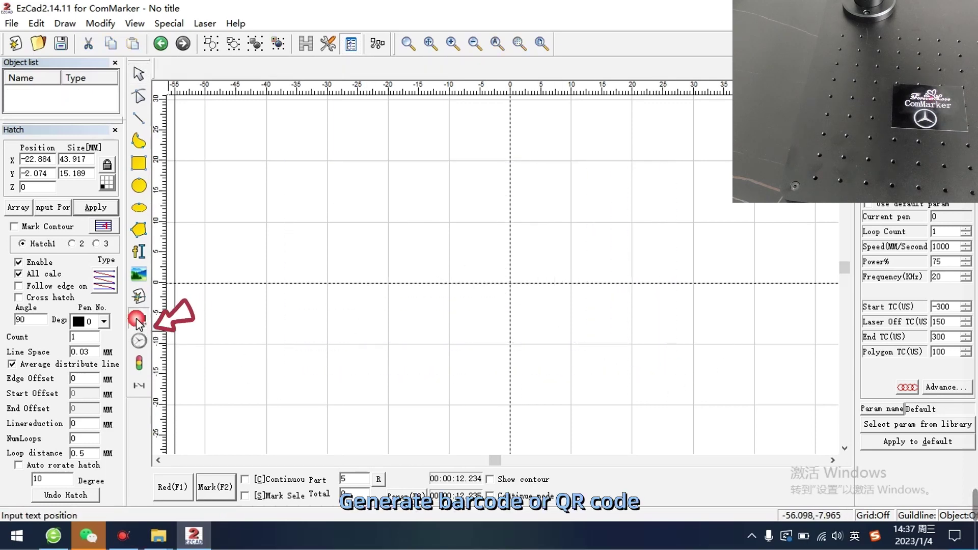
click(442, 258)
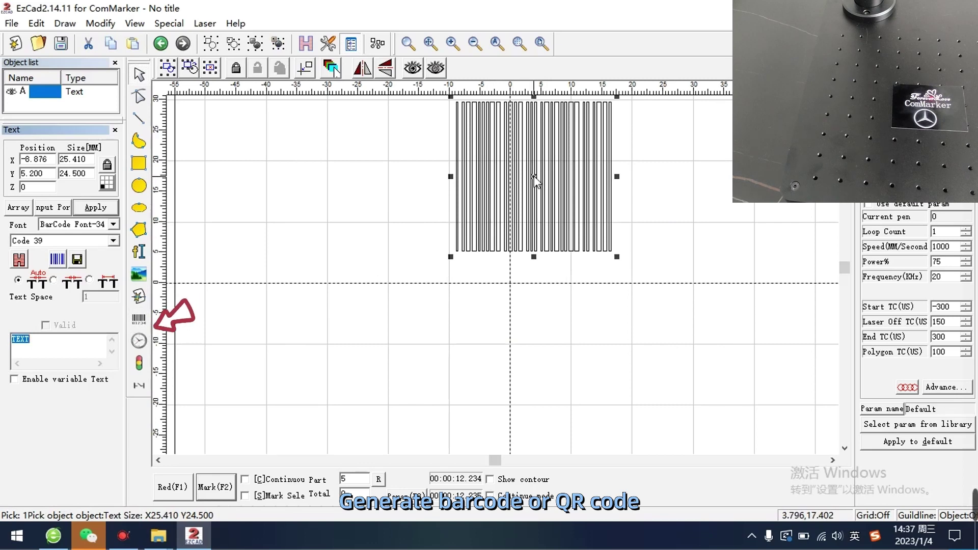
drag(535, 179, 503, 264)
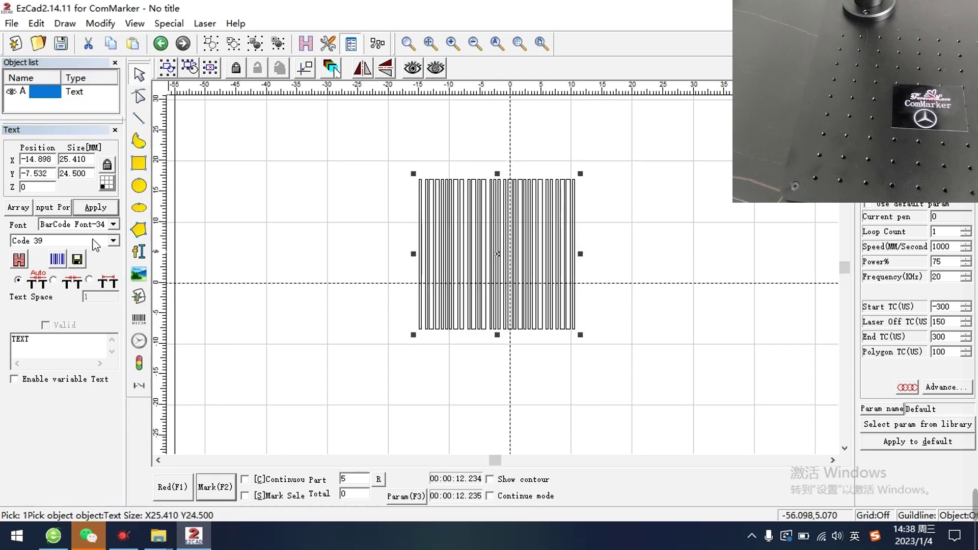
Step: Change the barcode type to QRCODE and move the code to the canvas centre
click(114, 240)
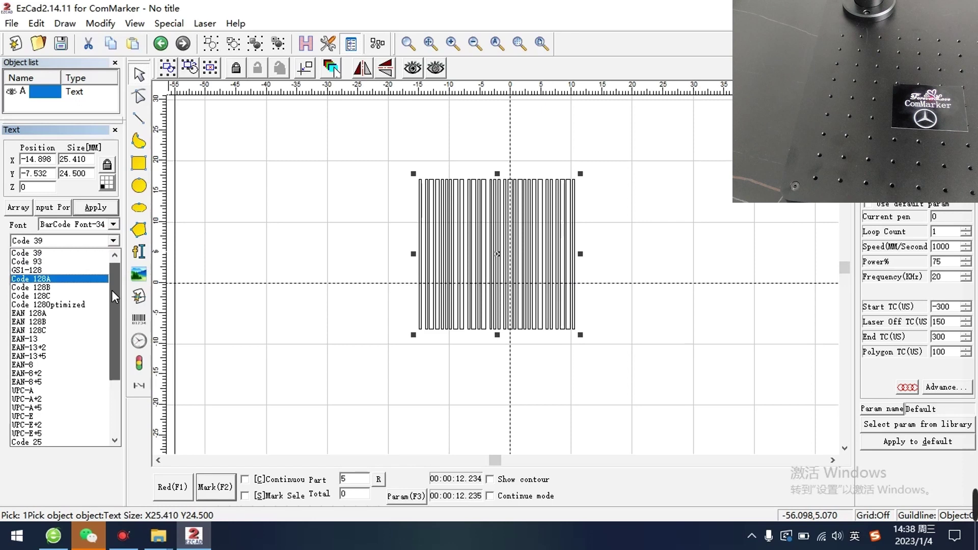
drag(112, 289, 116, 350)
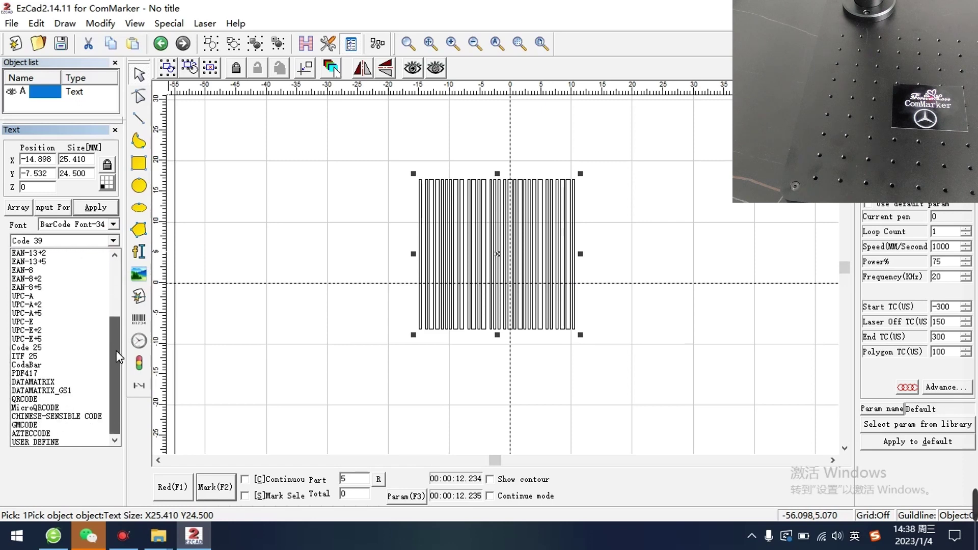
click(25, 400)
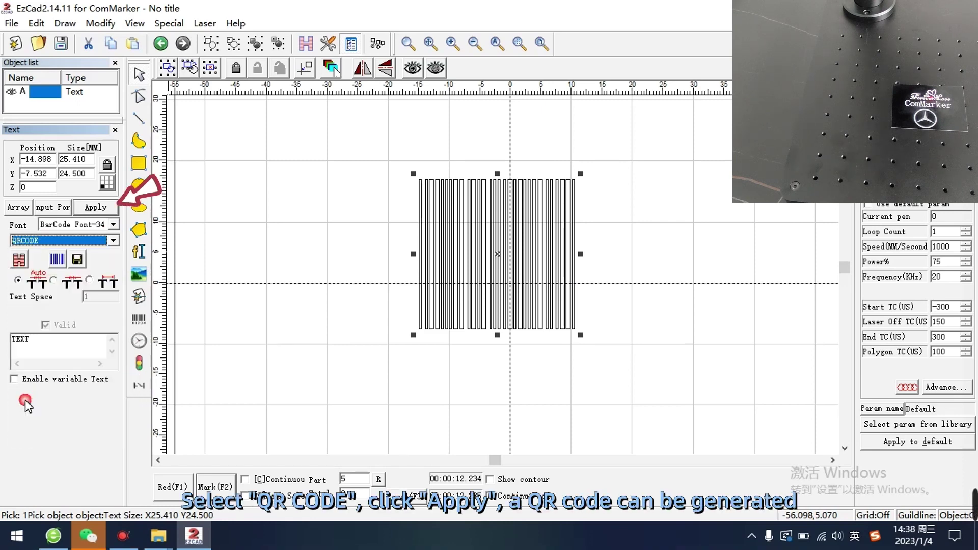
click(95, 209)
drag(438, 321, 496, 286)
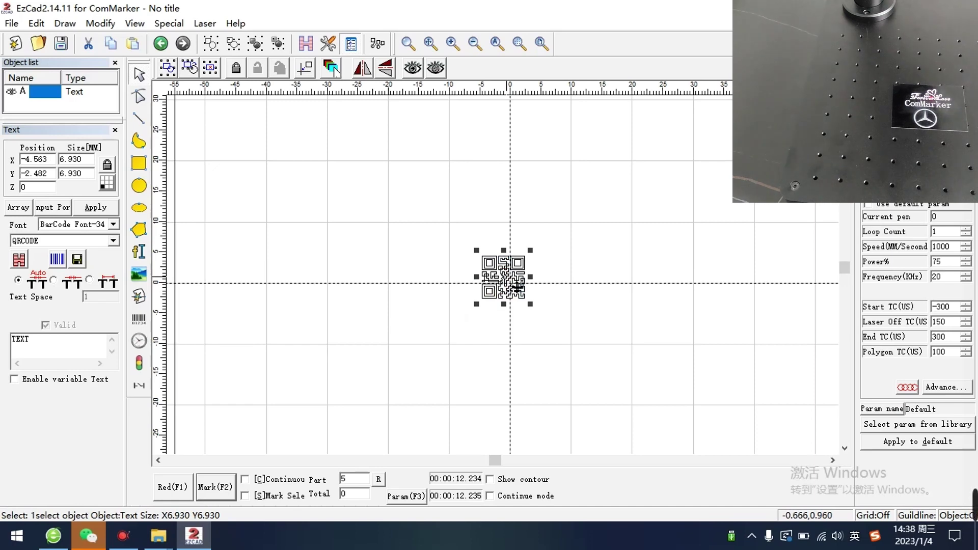
click(574, 280)
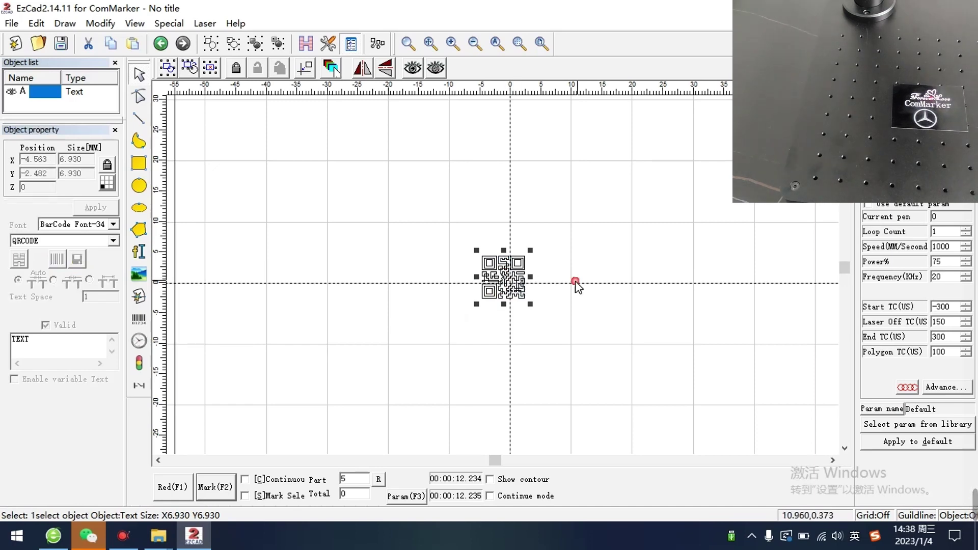
scroll(534, 290, up, 3)
click(498, 259)
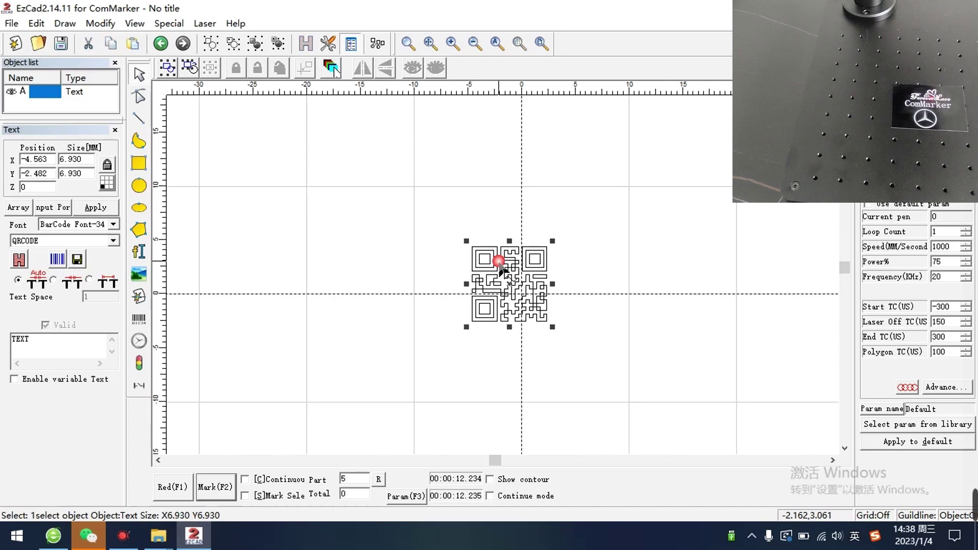
Step: Enlarge the QR code to 12.180 mm, hatch-fill it, and set its content to 1234
mouse_move(563, 256)
mouse_down()
mouse_move(618, 198)
mouse_move(574, 246)
mouse_move(677, 192)
mouse_up()
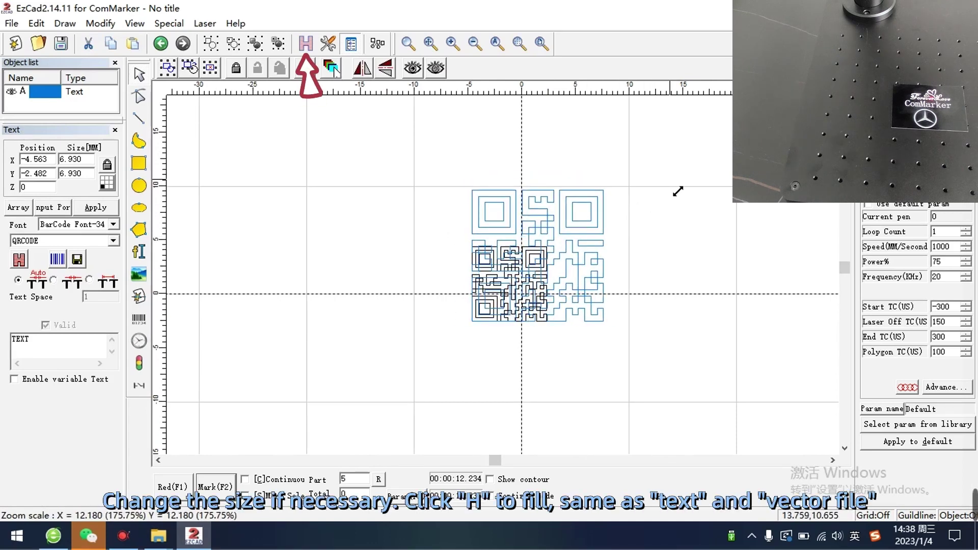
click(312, 48)
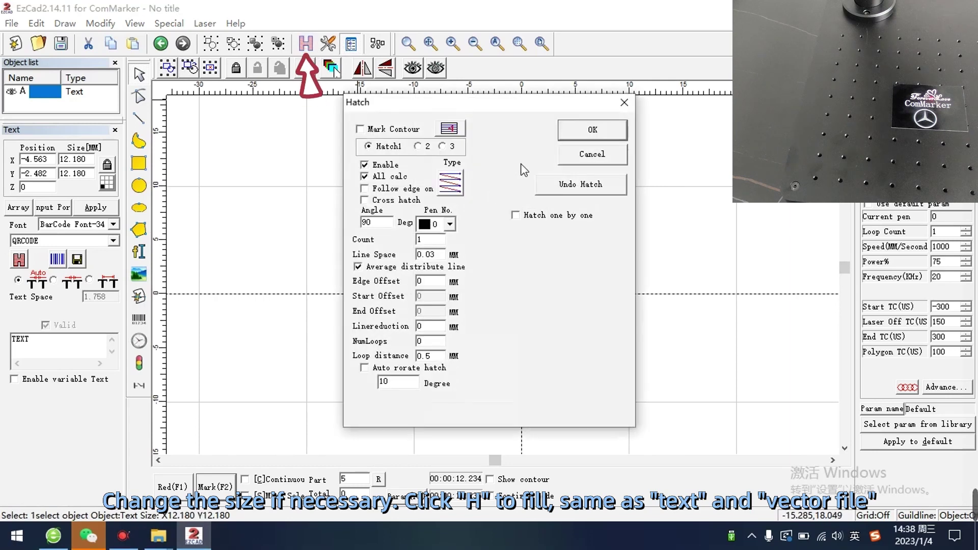
click(591, 130)
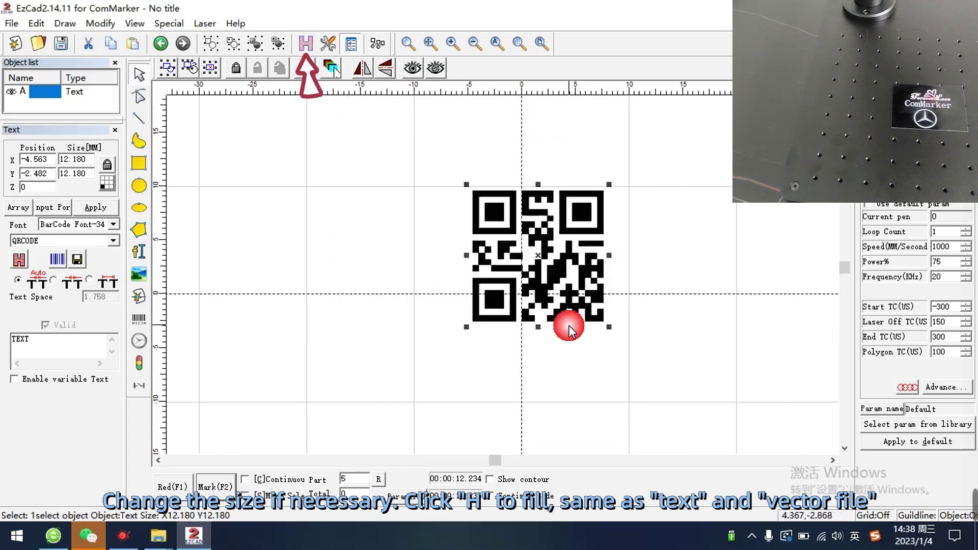
drag(539, 256, 523, 263)
double_click(20, 339)
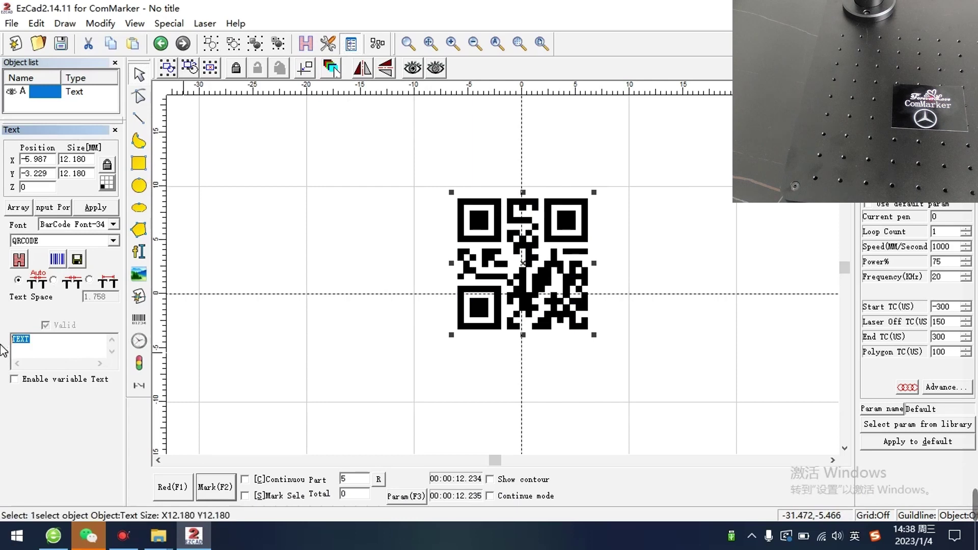
text(1234)
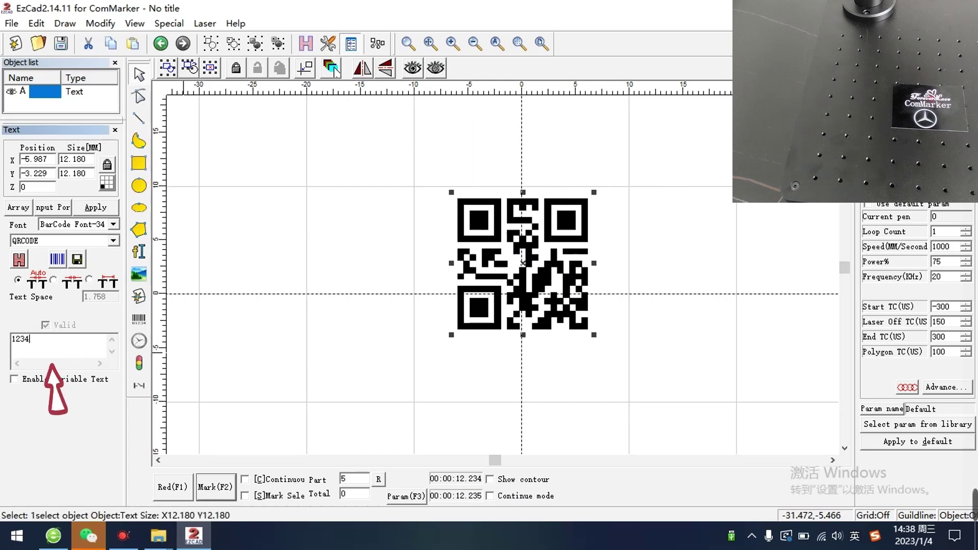
click(97, 209)
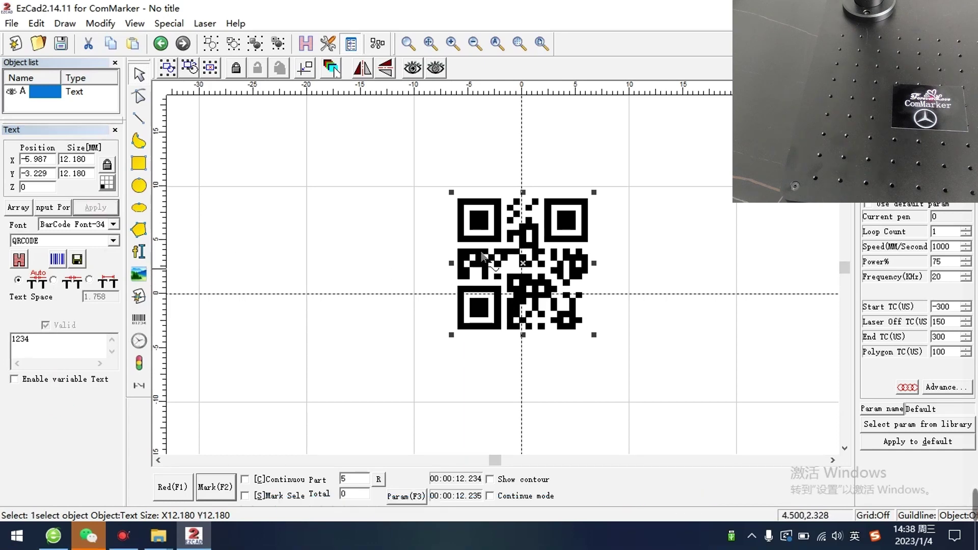
Step: Red-light preview the 1234 QR code, stop the preview, and engrave it
click(183, 488)
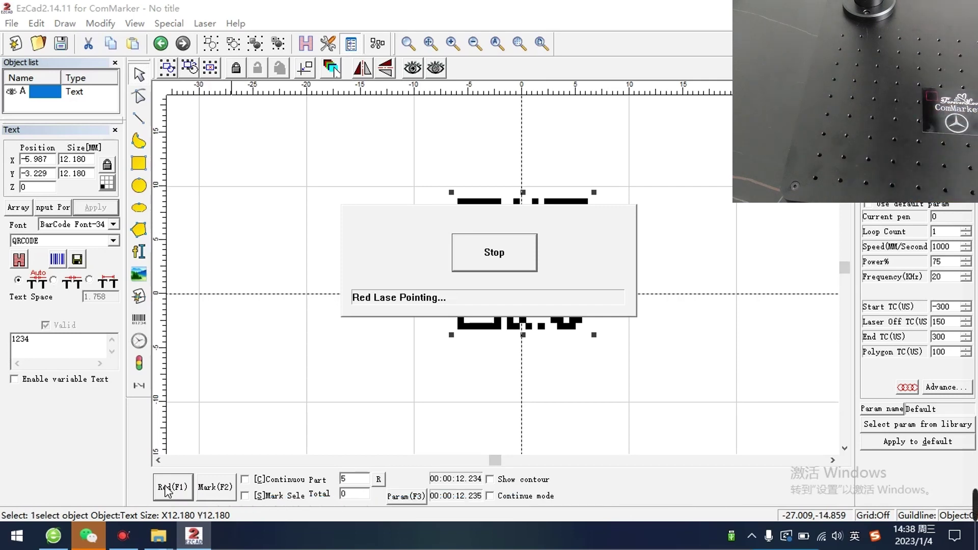
click(497, 257)
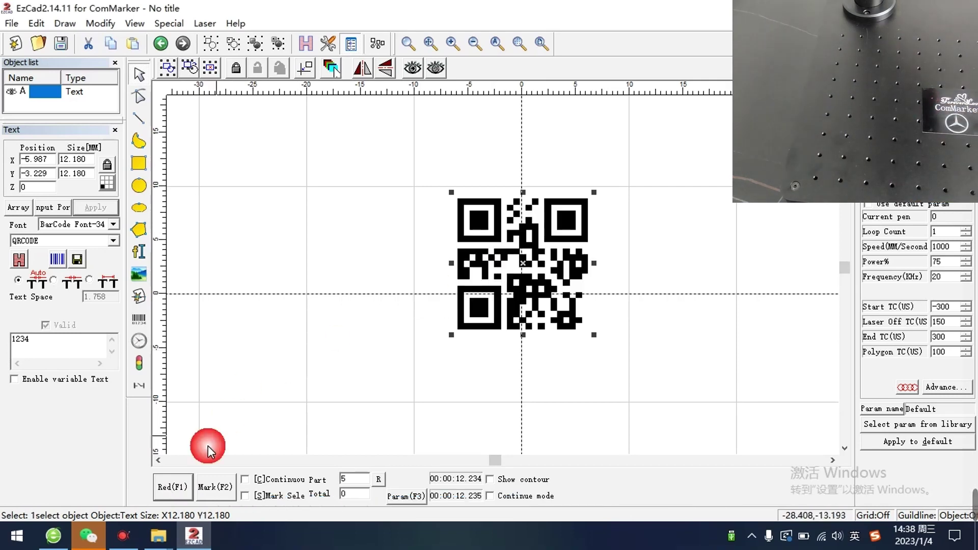
click(218, 487)
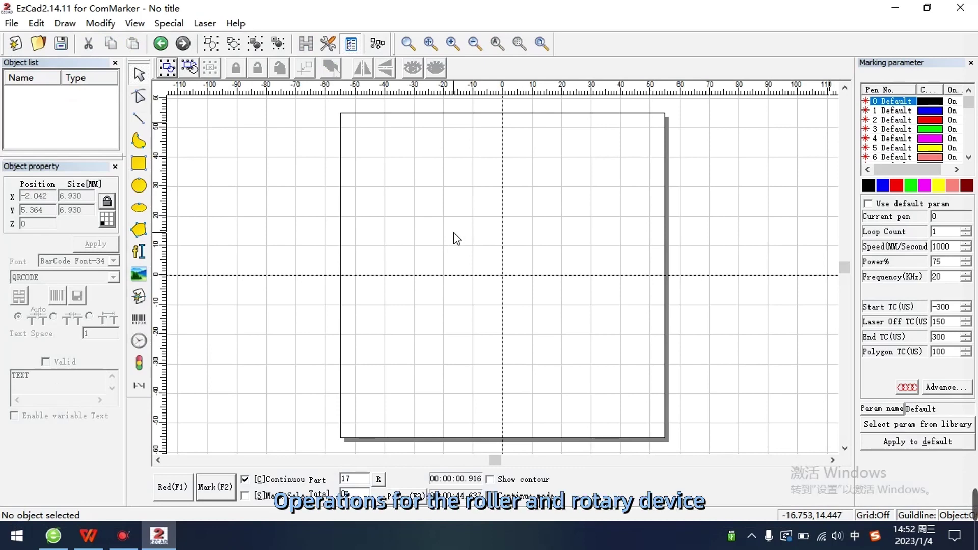
Step: Place a new text object and change its wording to ComMarker
click(138, 251)
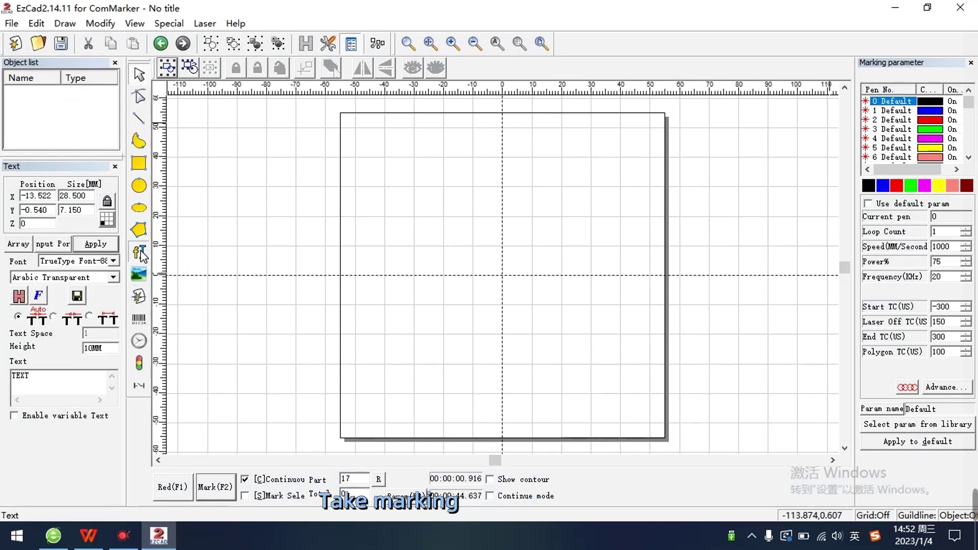
click(479, 275)
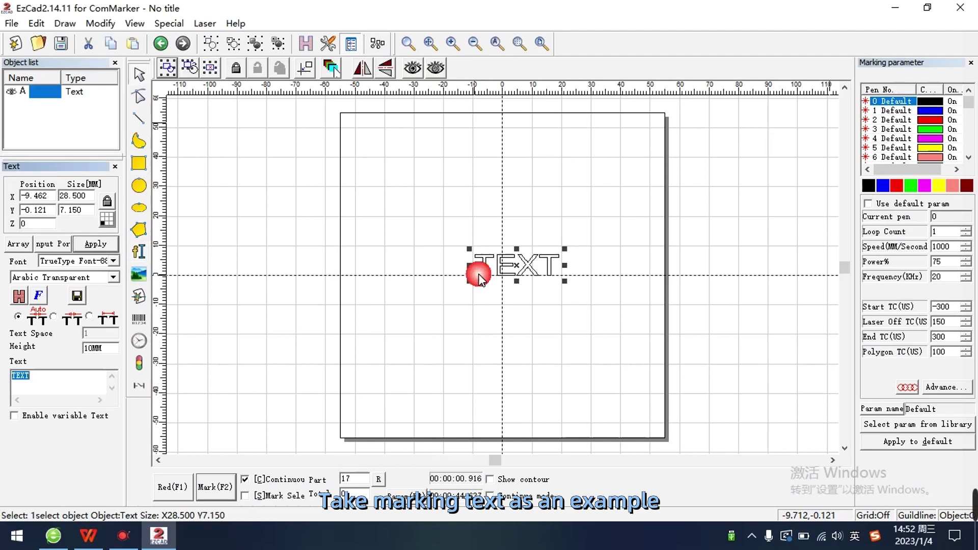
drag(56, 379, 2, 379)
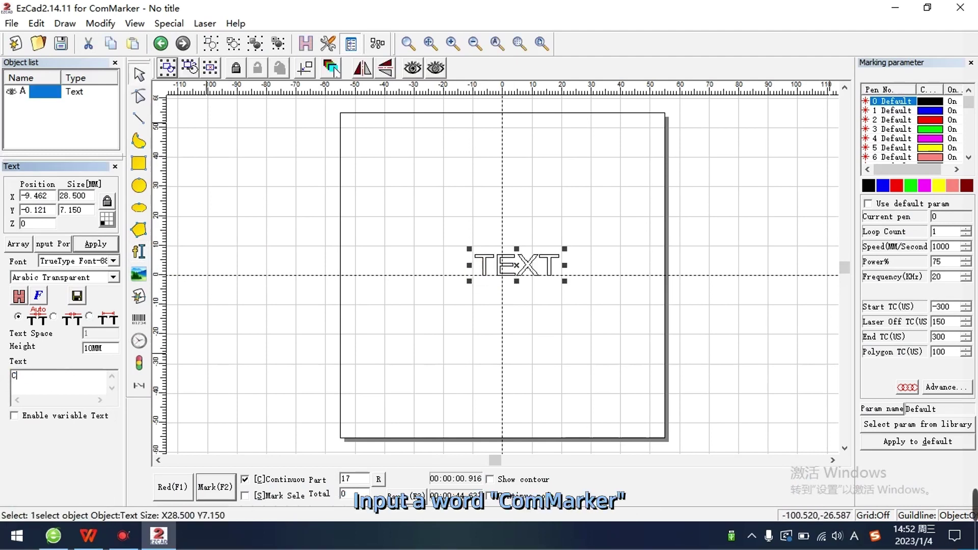
key(BackSpace)
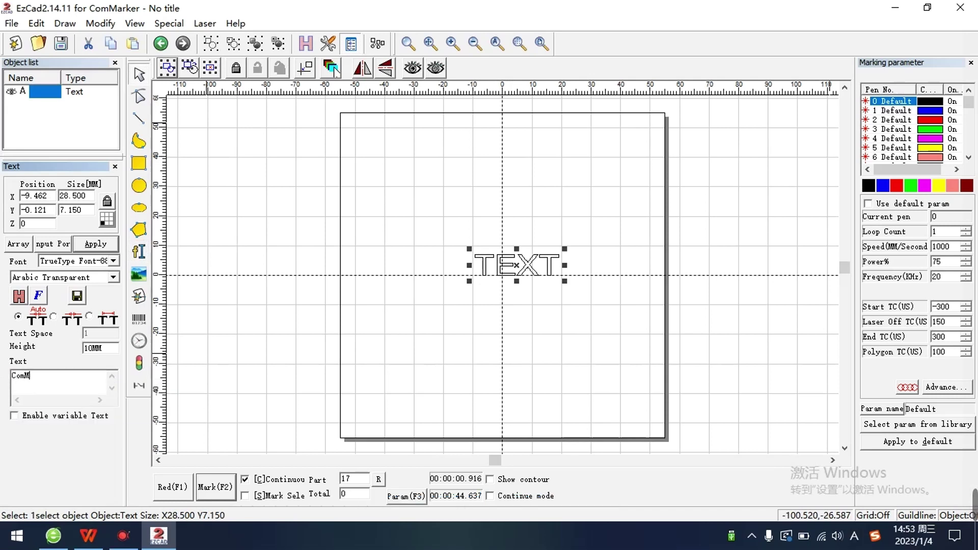
click(95, 246)
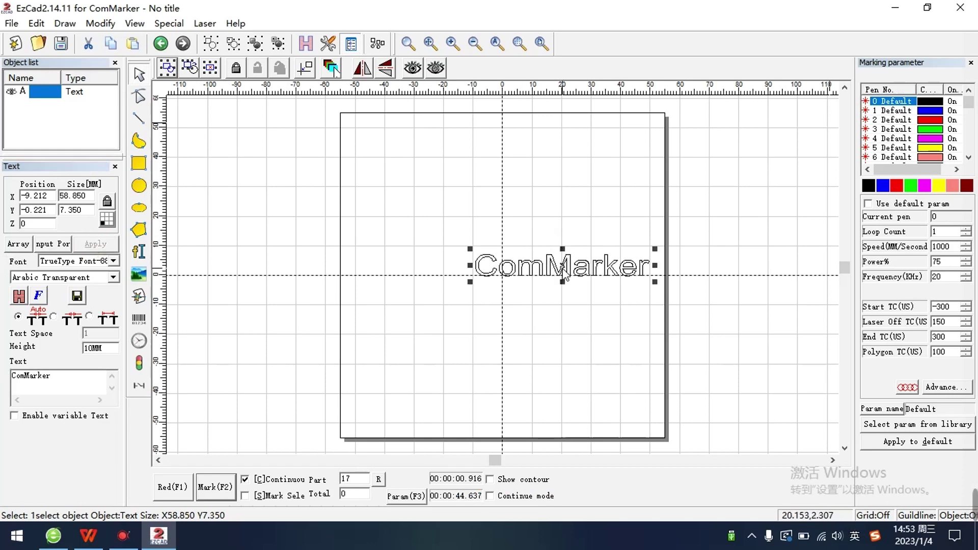
Step: Centre the ComMarker text and resize it to about 53.698 × 6.707 mm
drag(565, 275, 506, 282)
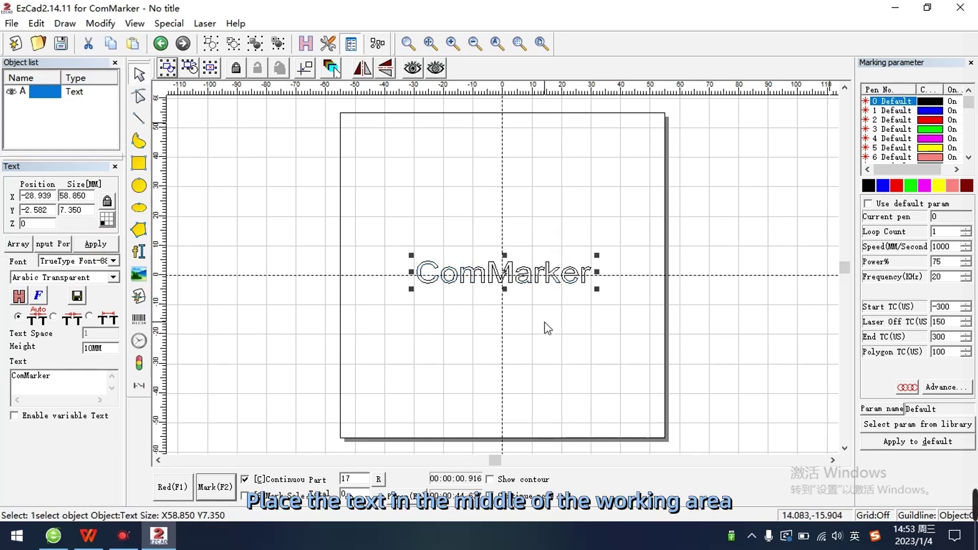
scroll(547, 328, down, 1)
scroll(545, 327, up, 3)
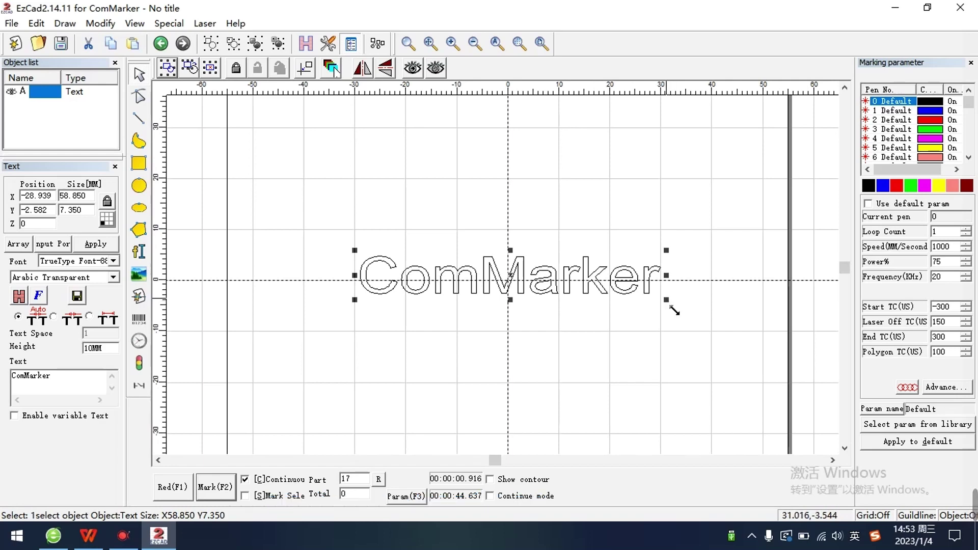
drag(671, 305, 683, 338)
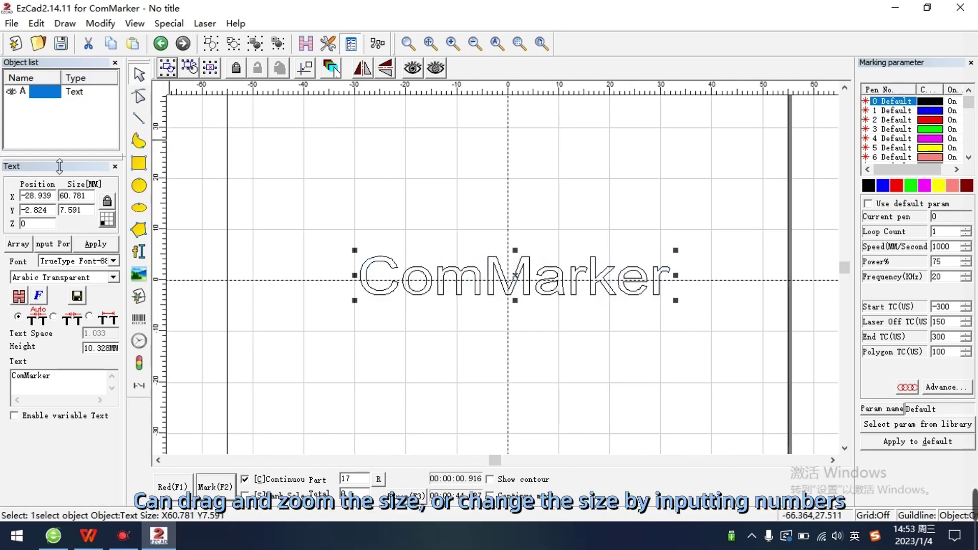
click(81, 199)
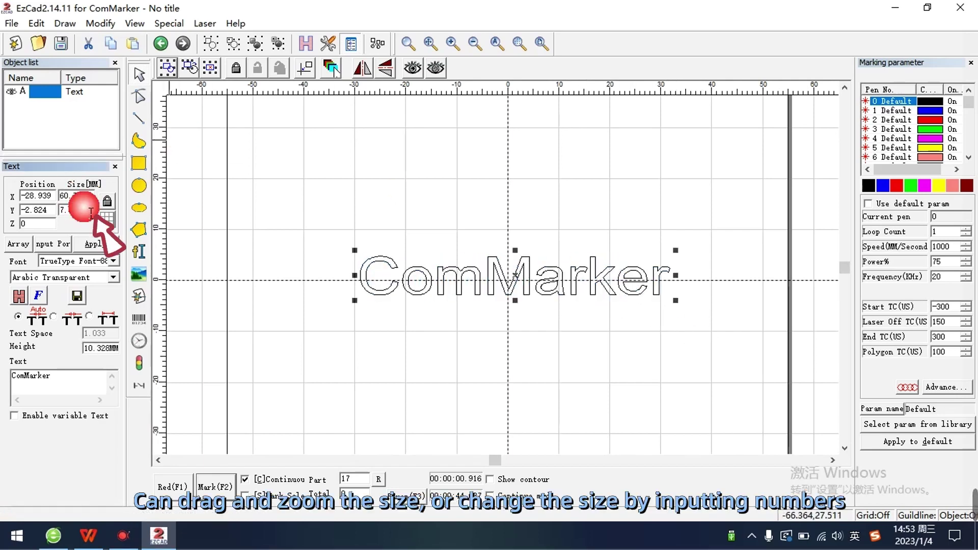
key(ctrl+z)
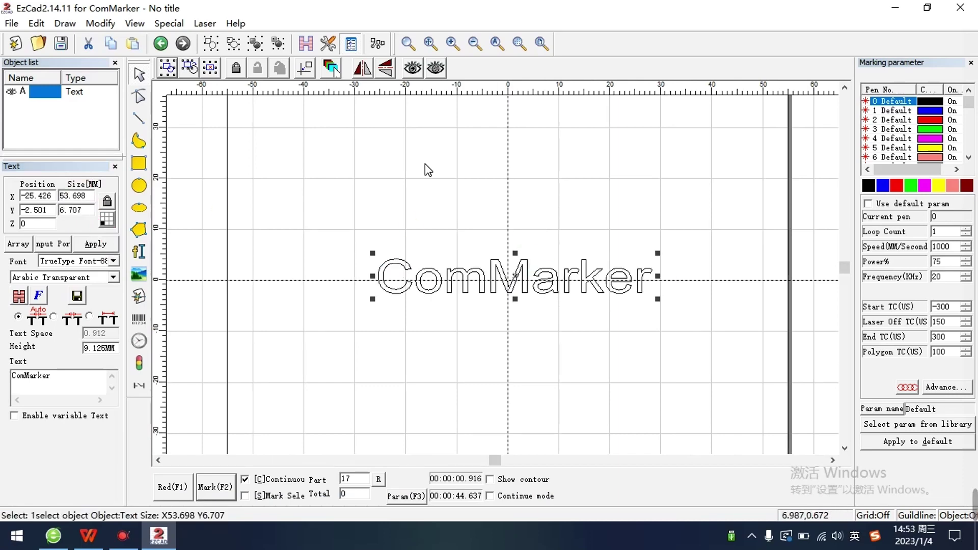
Step: Give ComMarker a solid hatch fill with only Enable ticked and All calc off
click(331, 67)
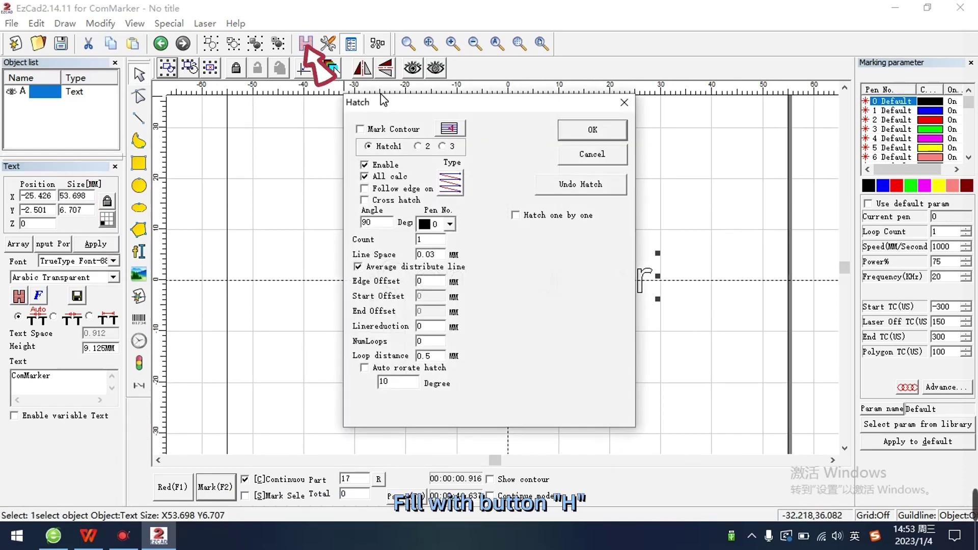
drag(383, 100, 637, 125)
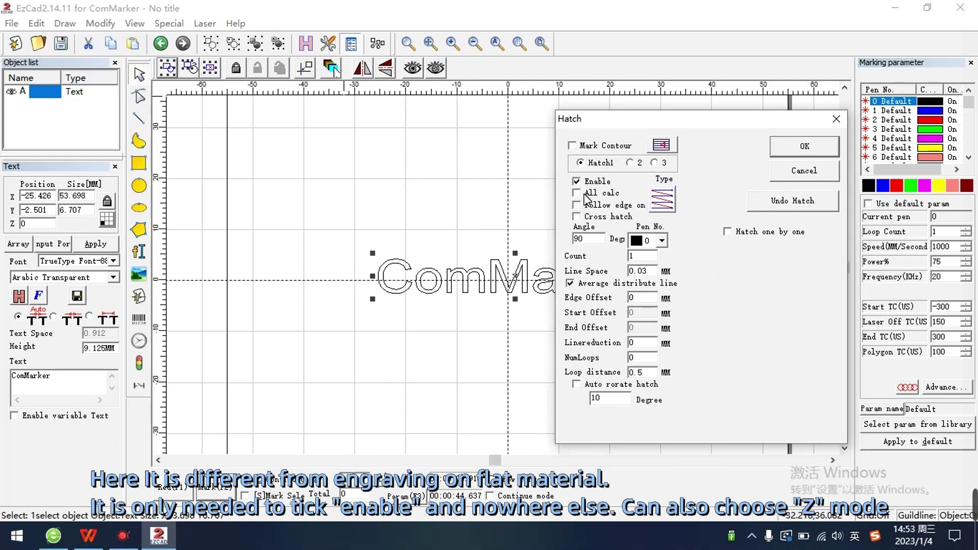
click(666, 202)
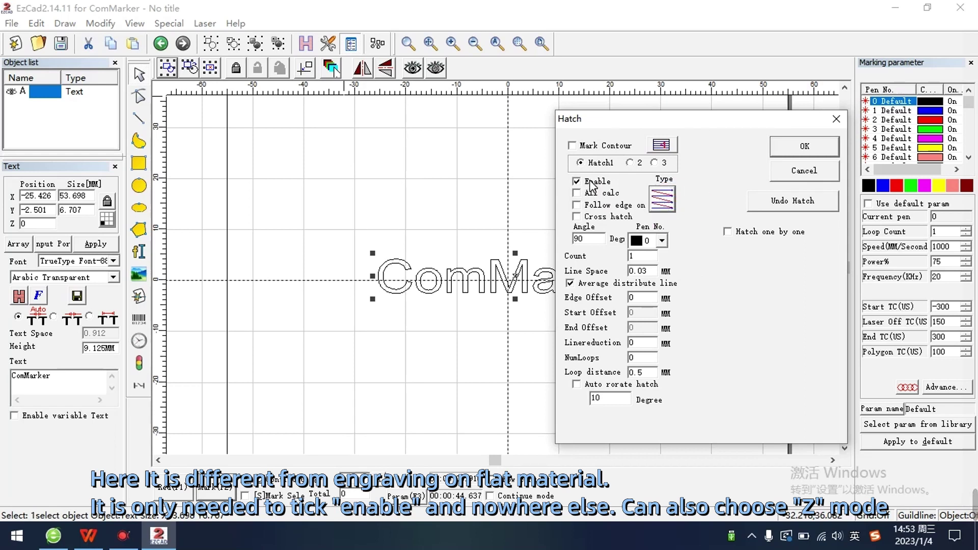
click(804, 147)
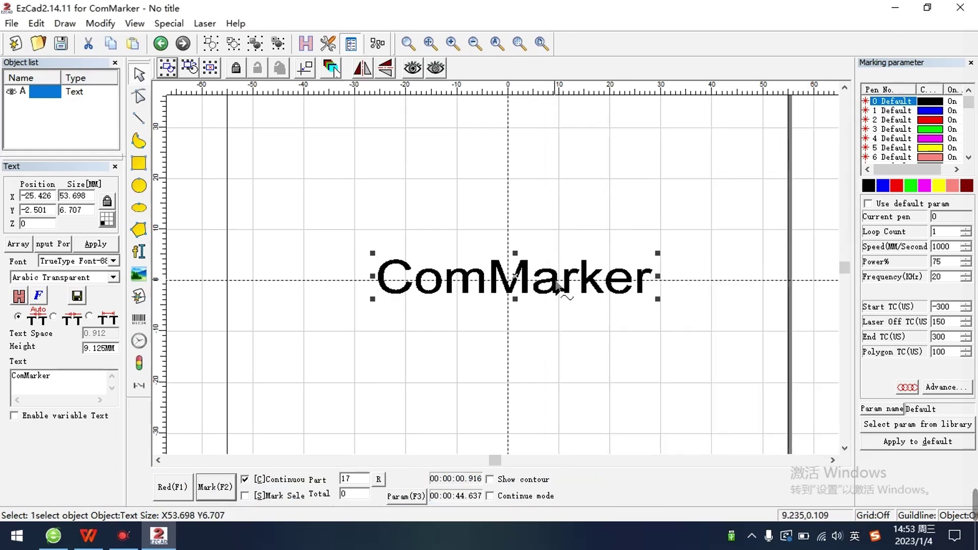
Step: Start Laser > RotateTextMark for ComMarker and turn on Rotate Axis in its parameters
click(192, 23)
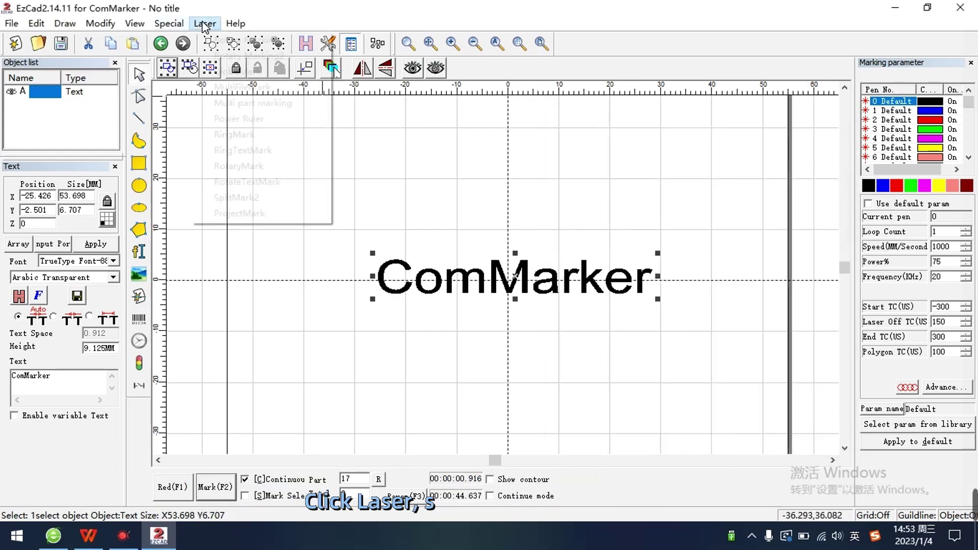
click(204, 24)
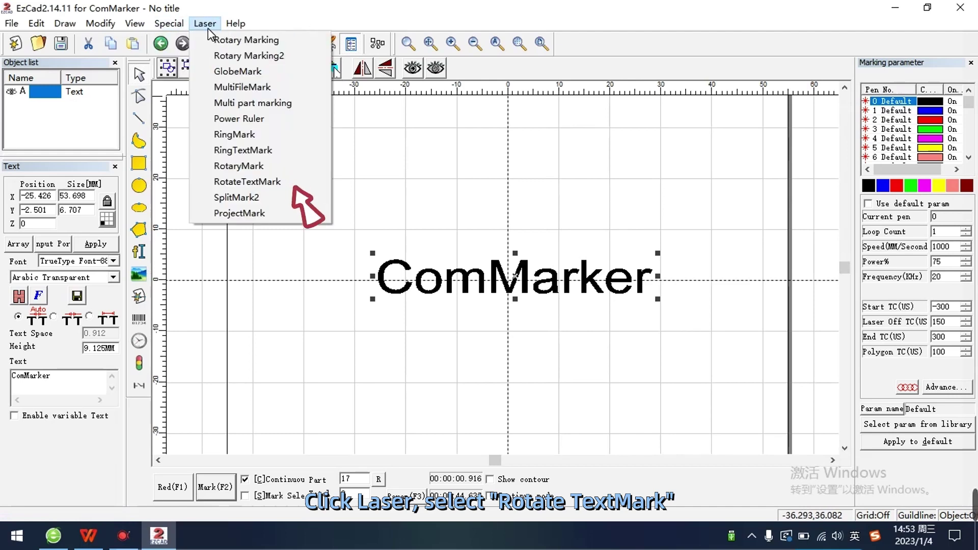
click(240, 185)
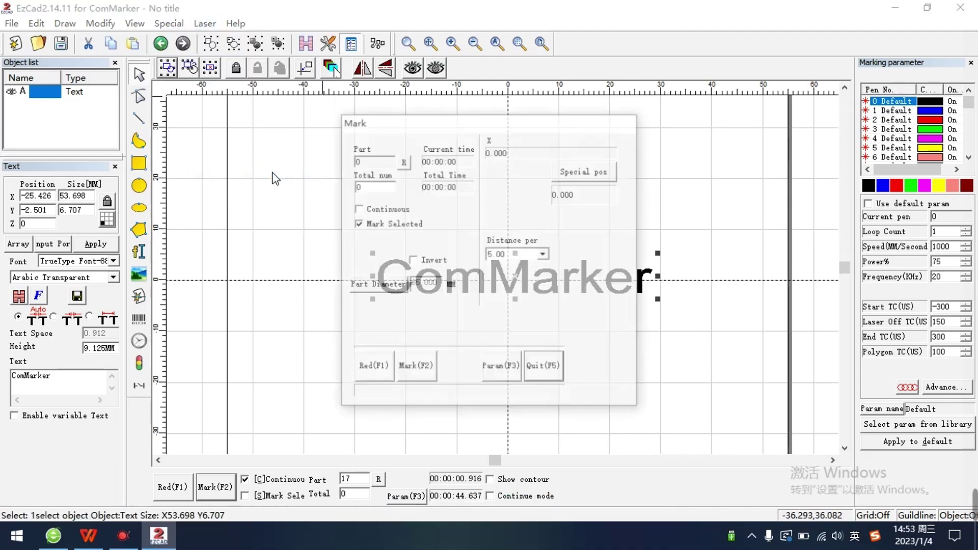
click(501, 367)
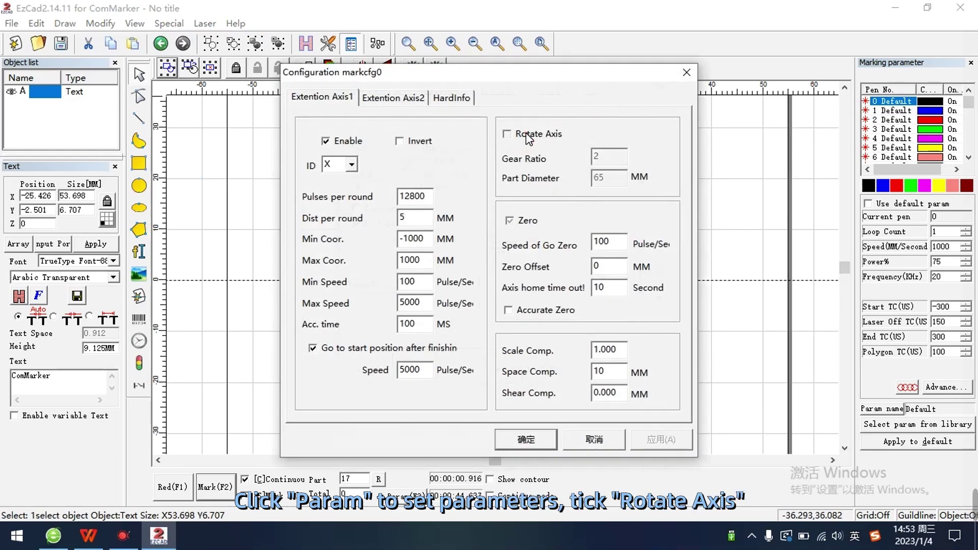
click(525, 133)
click(525, 134)
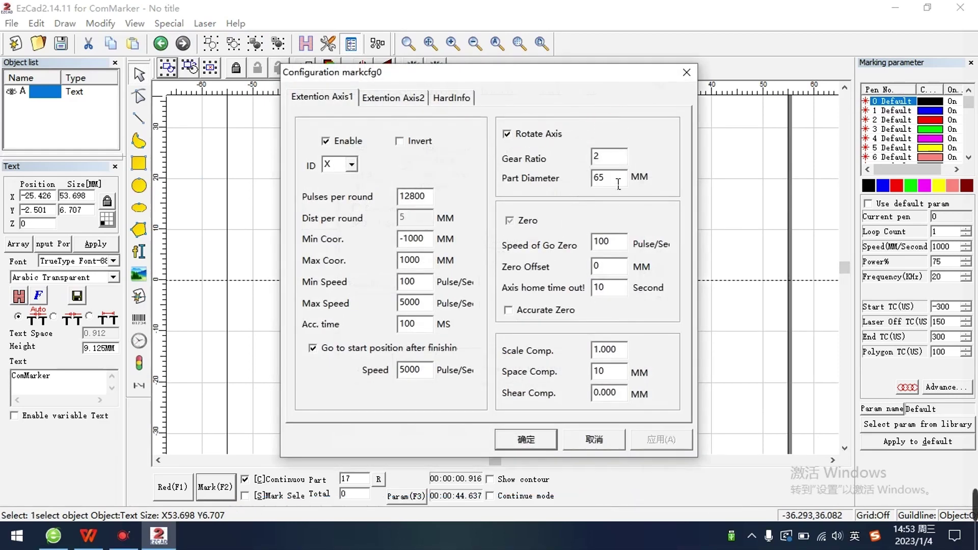
Step: Keep gear ratio 2 and part diameter 65 mm, and confirm the rotary settings
double_click(602, 177)
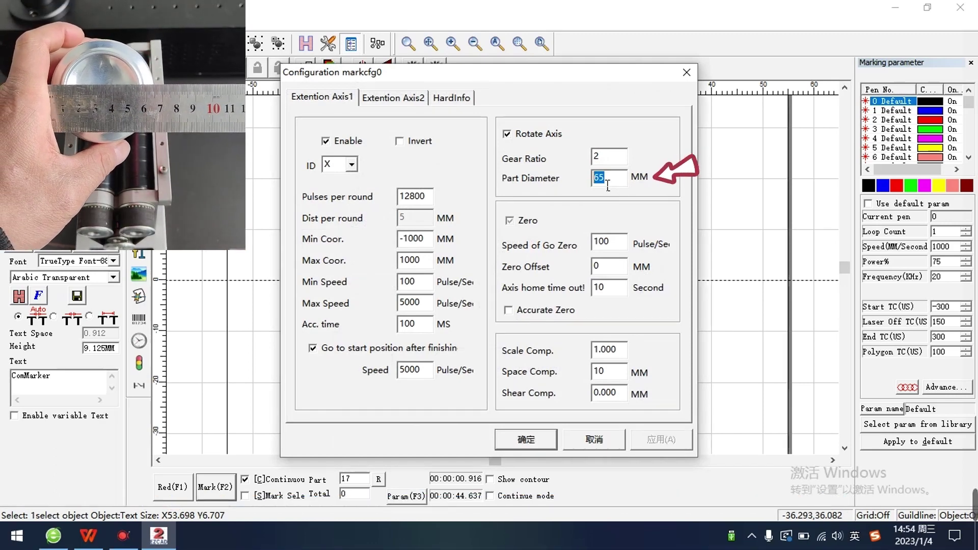
click(622, 179)
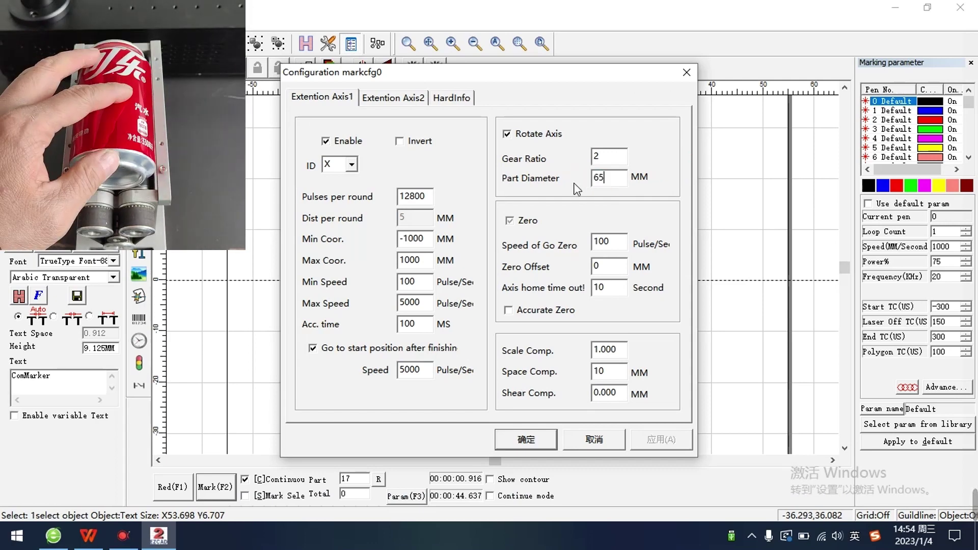
double_click(610, 162)
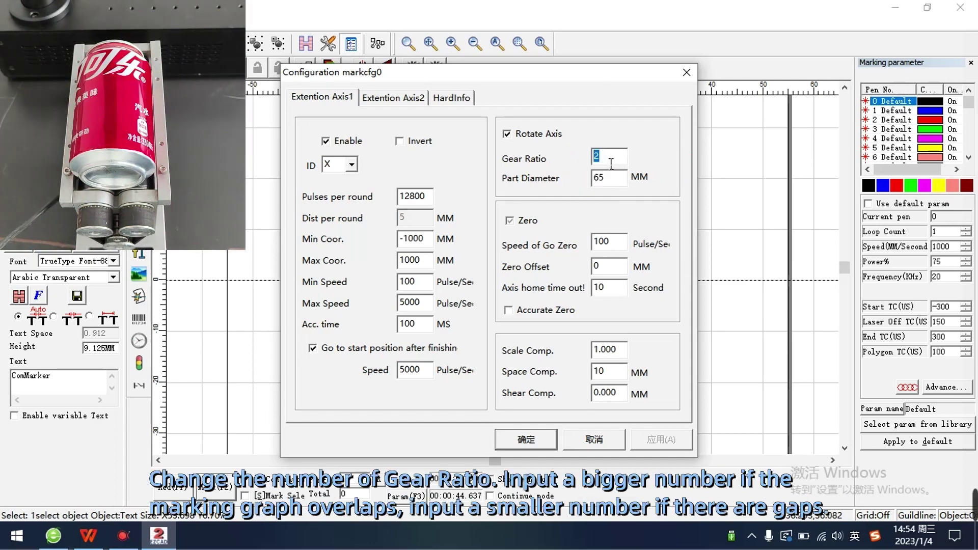
drag(593, 78, 677, 88)
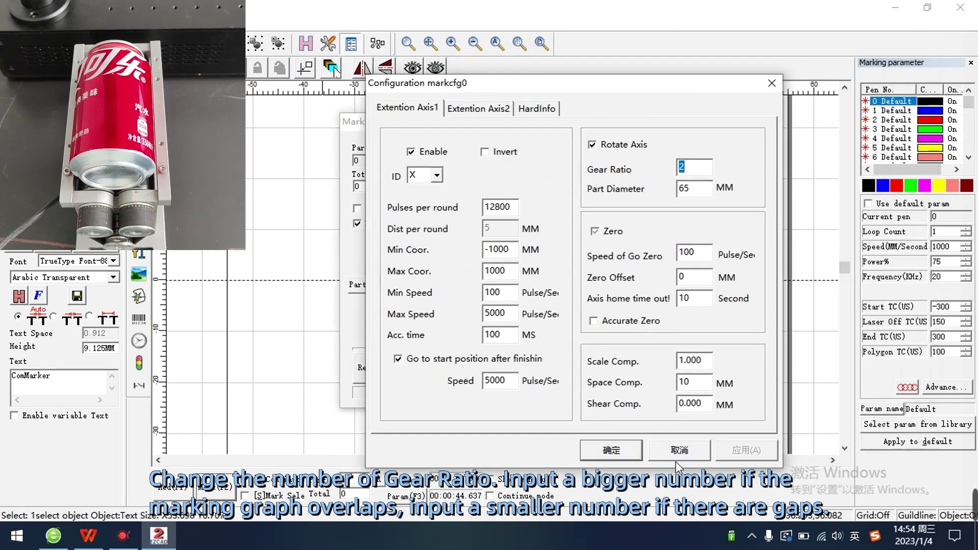
click(631, 453)
drag(512, 121, 732, 121)
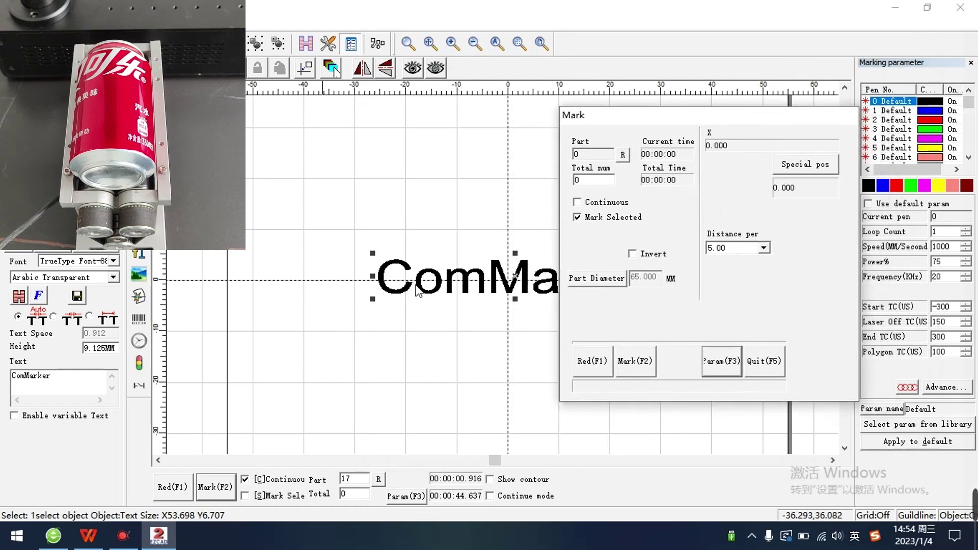
click(710, 366)
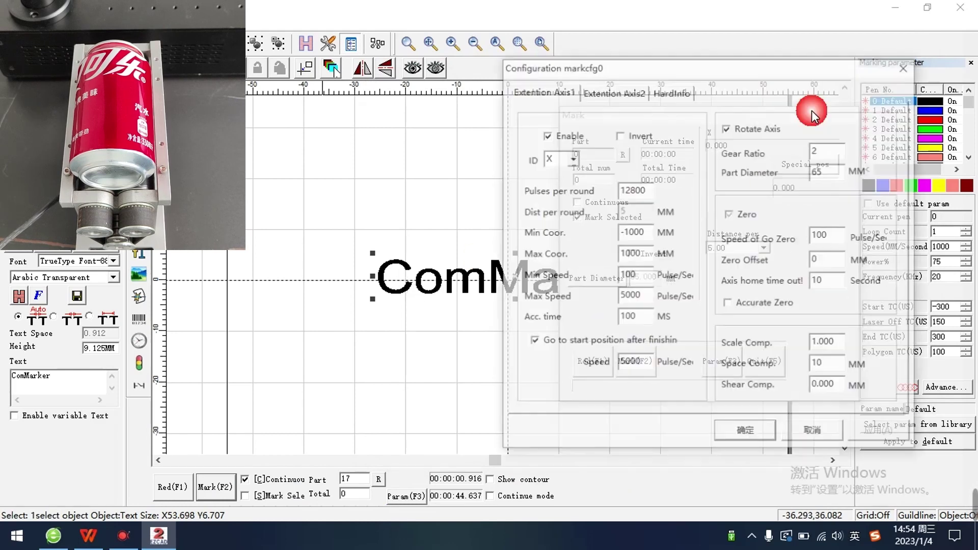
Step: Run the red-light preview, then mark ComMarker onto the can
click(746, 433)
click(591, 368)
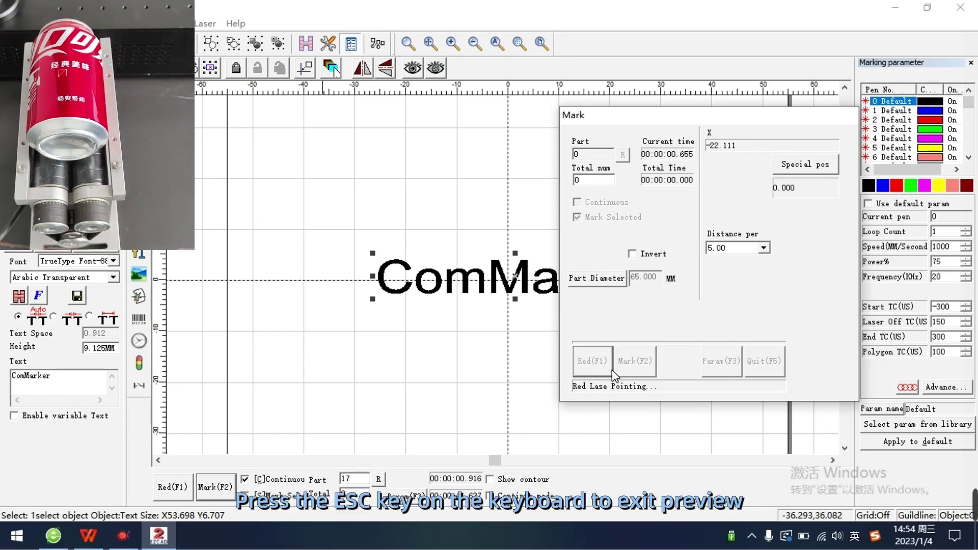
key(Escape)
click(635, 361)
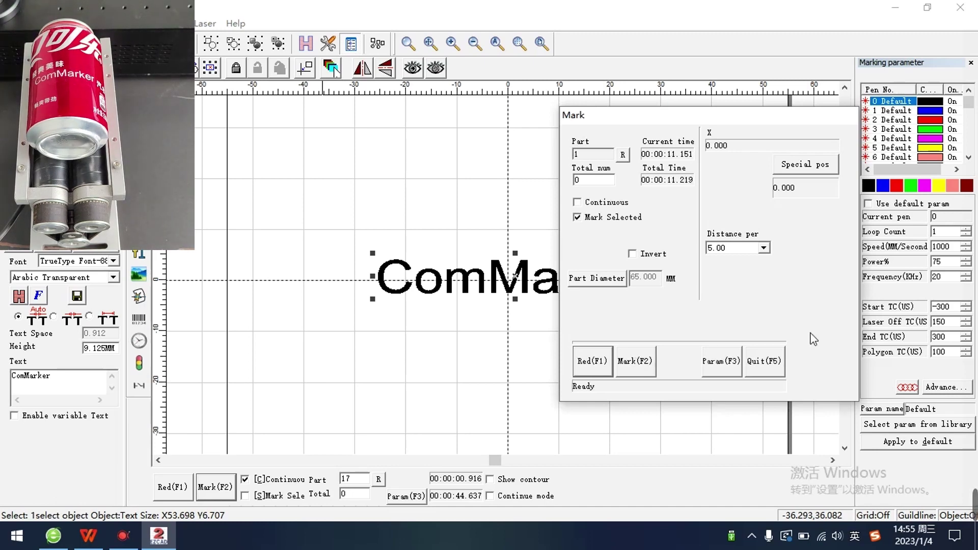
Step: Change the rotary gear ratio from 2 to 3 and restart the red preview
click(720, 363)
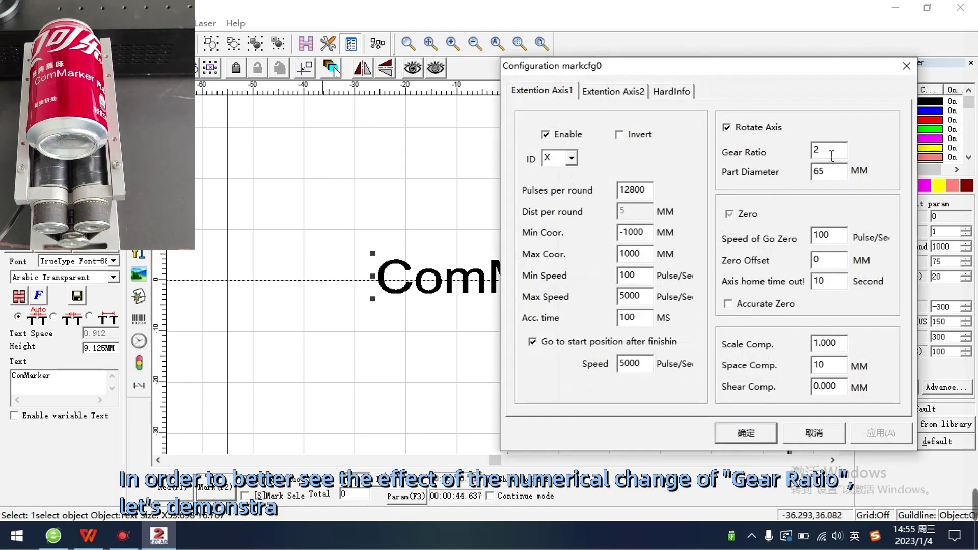
drag(828, 150, 793, 149)
text(3)
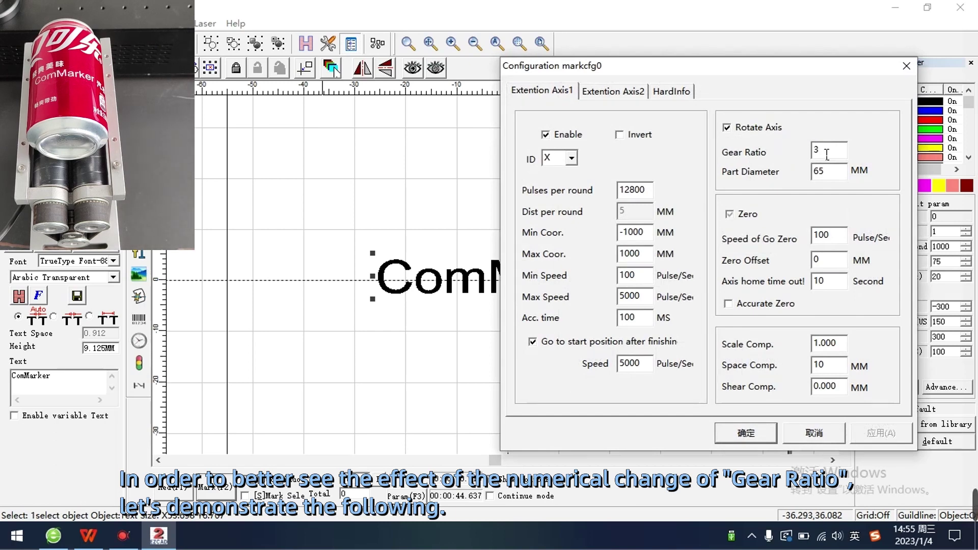
click(746, 432)
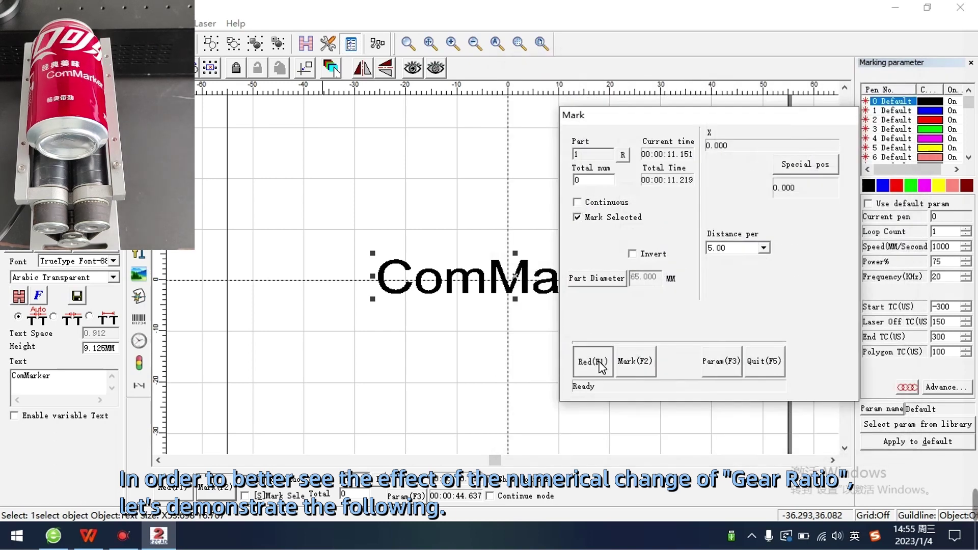
click(598, 363)
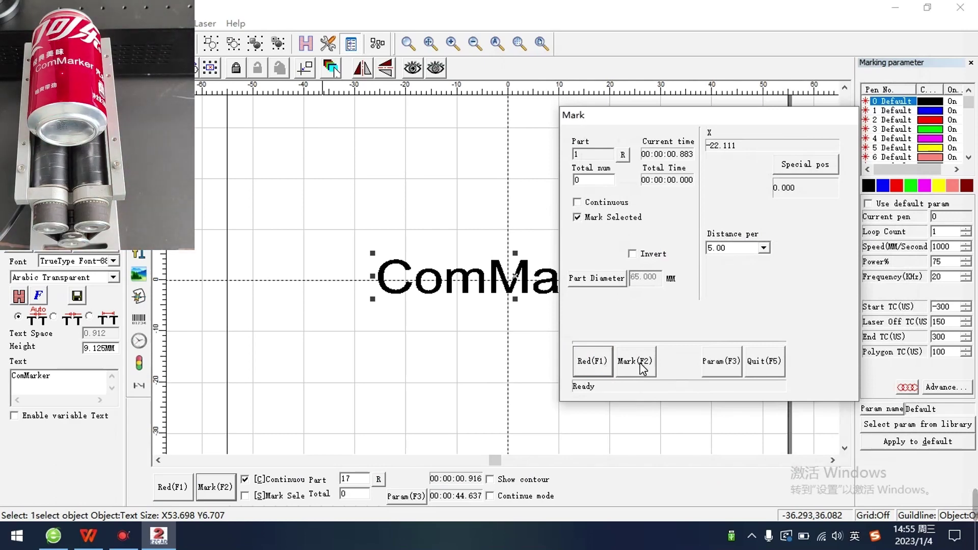
Step: Mark ComMarker on the can again at gear ratio 3, then quit the Mark dialog
click(640, 363)
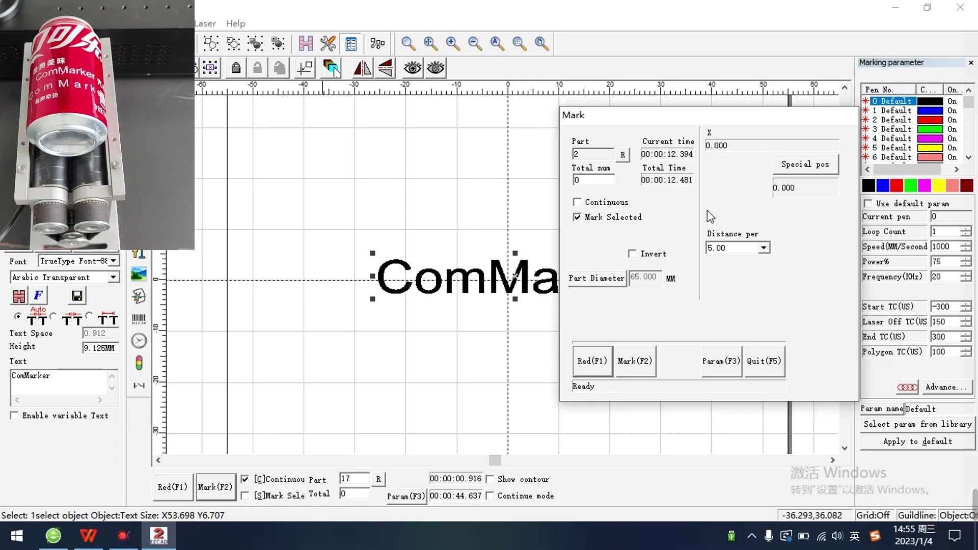
click(765, 361)
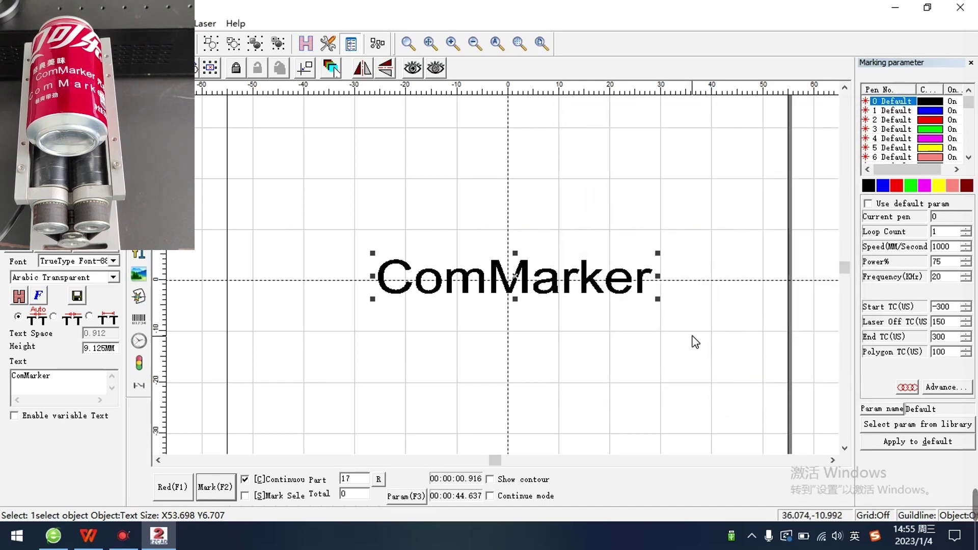
Step: Delete the ComMarker text and import the ForeverLove vector file 26
key(Delete)
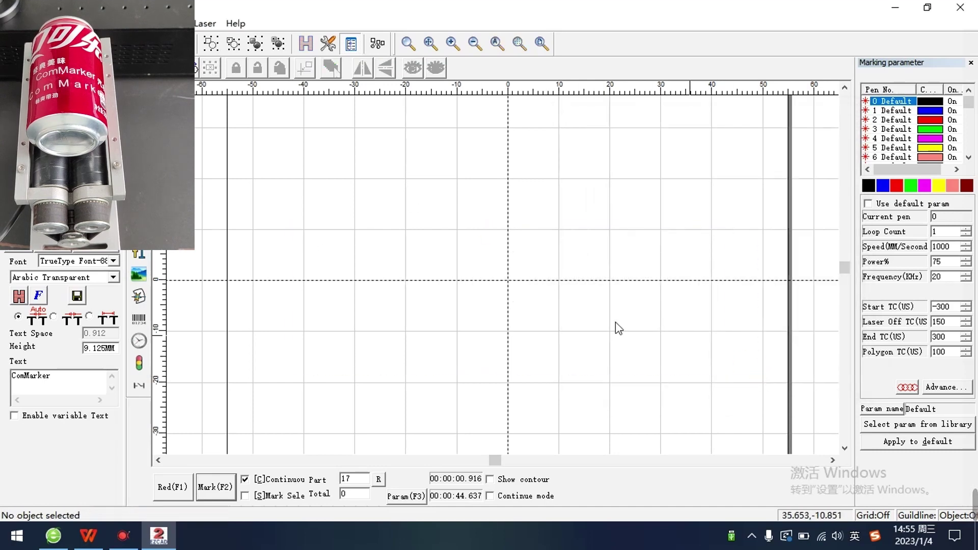
click(139, 296)
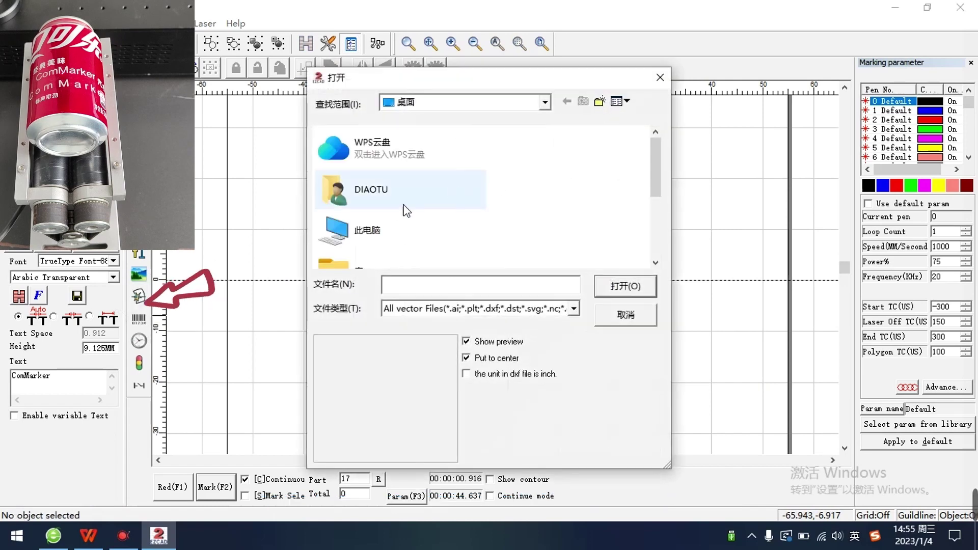
scroll(406, 210, down, 3)
click(379, 252)
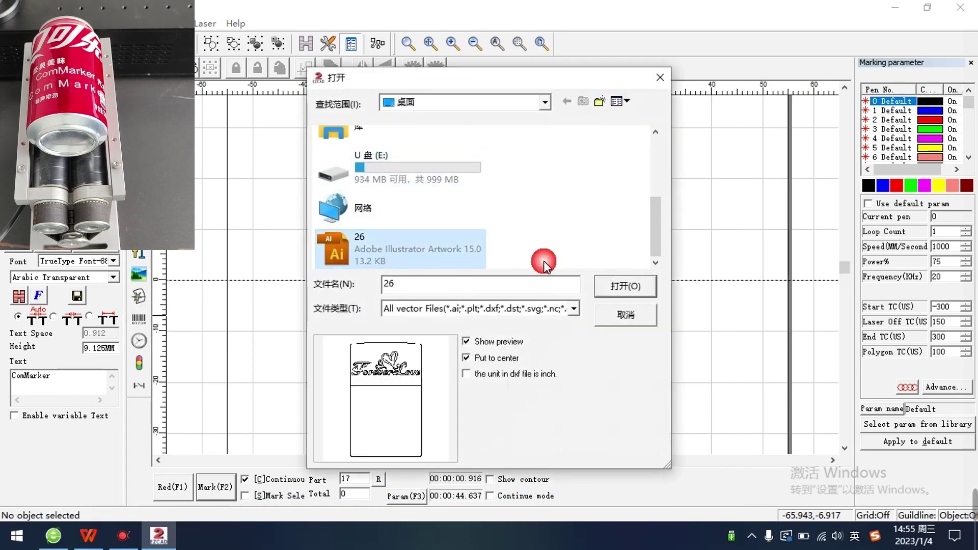
click(633, 287)
scroll(502, 218, up, 1)
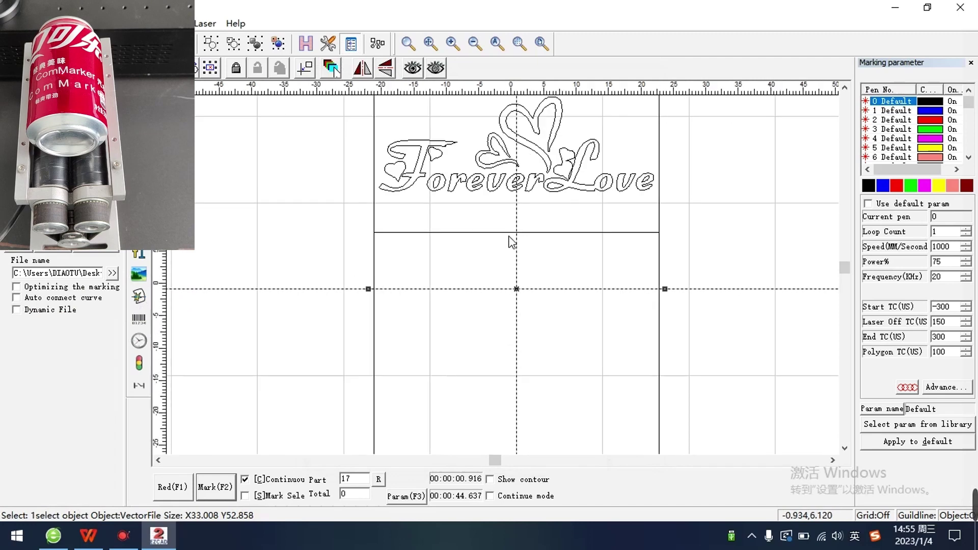
scroll(511, 242, down, 2)
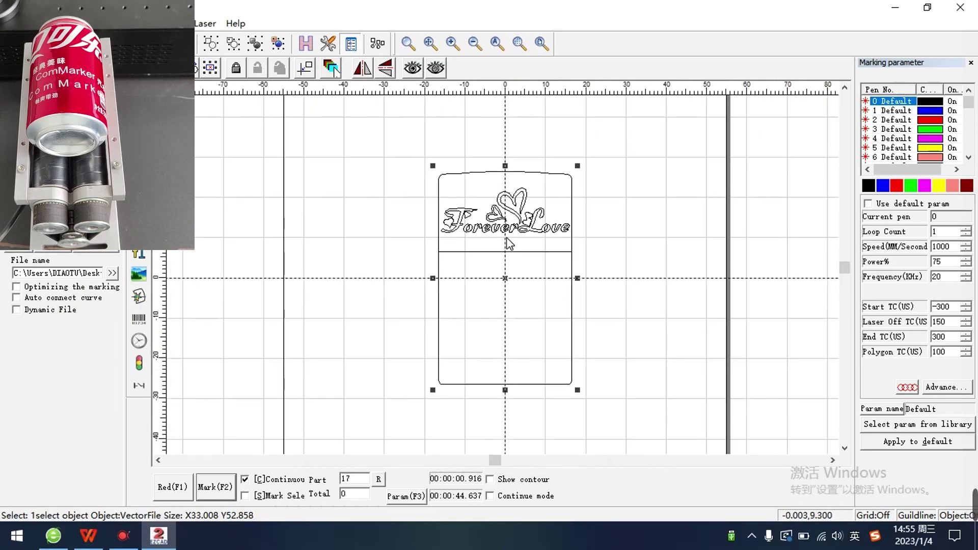
Step: Ungroup the graphic and delete its can outline rectangle and horizontal divider line
click(279, 45)
click(405, 269)
drag(405, 268, 570, 384)
click(568, 381)
click(570, 385)
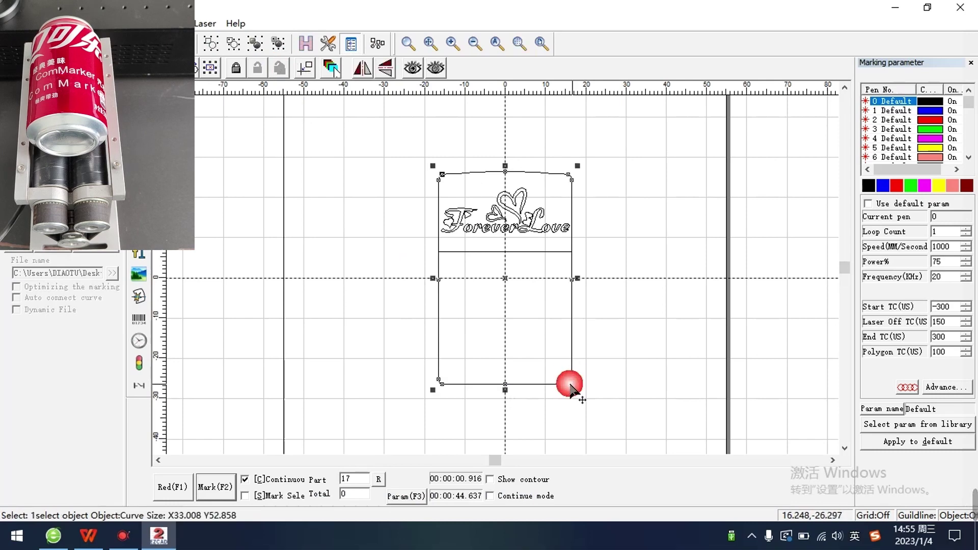
key(Delete)
drag(469, 253, 430, 246)
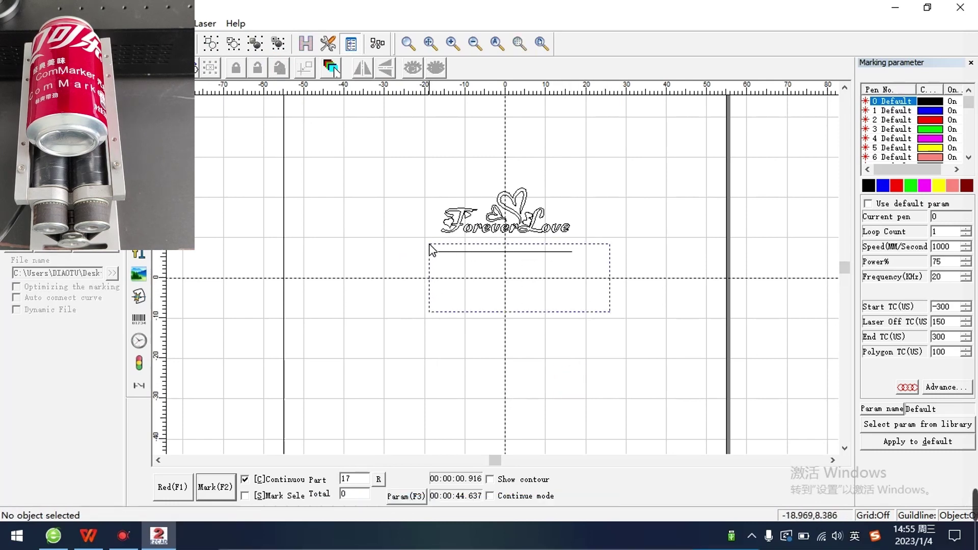
key(Delete)
Step: Combine the ForeverLove pieces and enlarge them to about 44.270 × 15.302 mm
drag(399, 175, 601, 286)
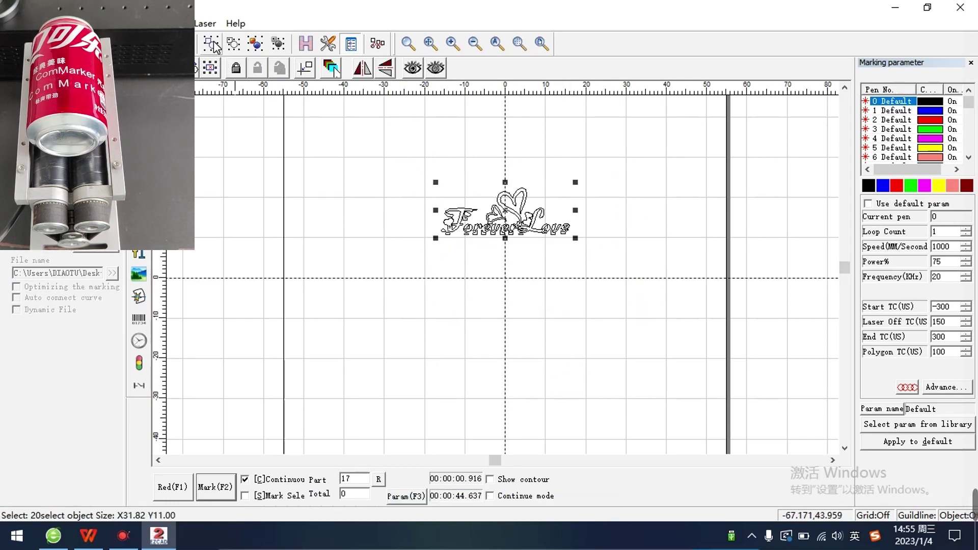
click(210, 68)
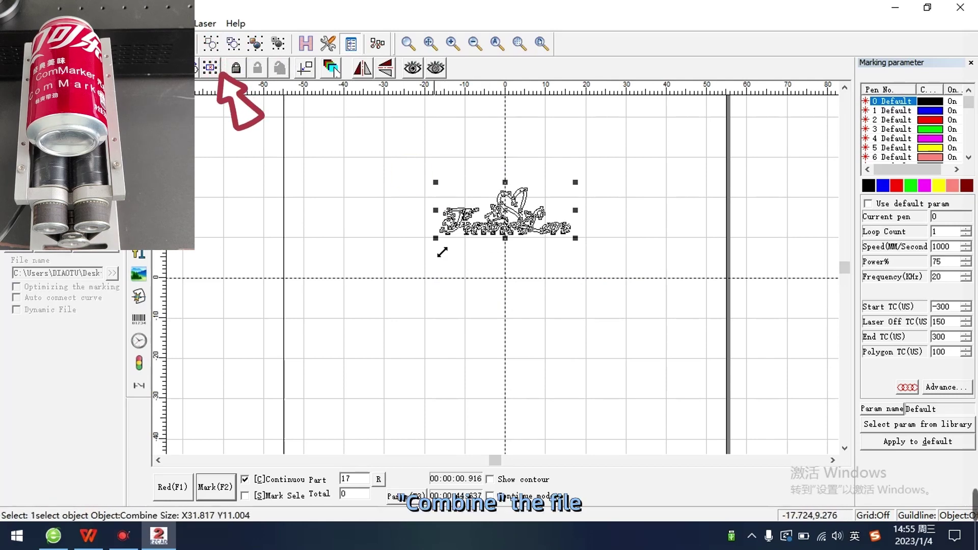
drag(442, 252, 387, 275)
drag(481, 232, 508, 269)
click(415, 223)
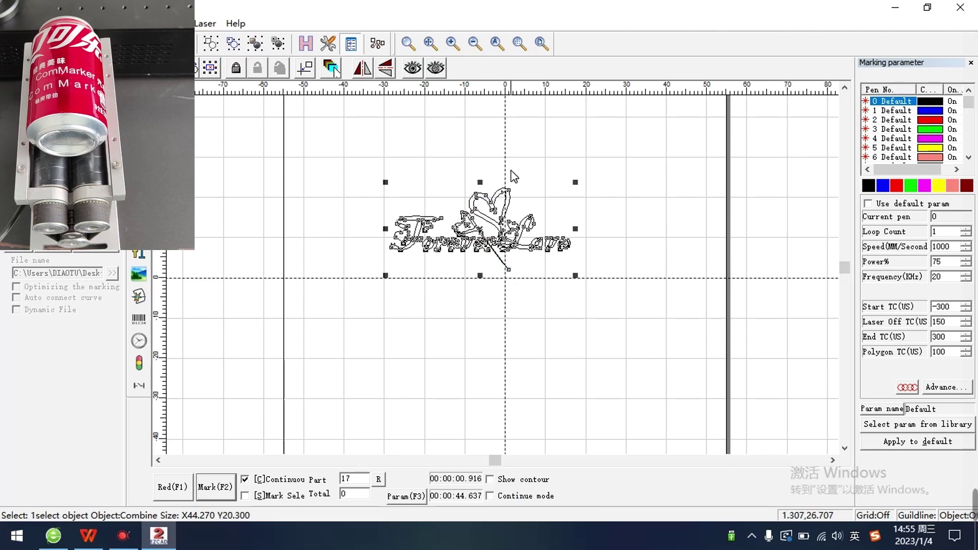
key(ctrl+z)
click(567, 209)
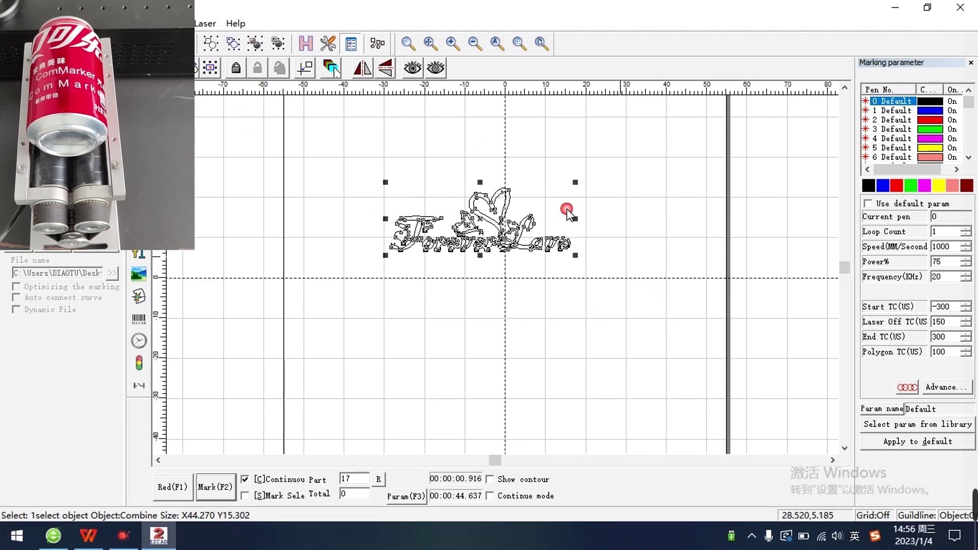
Step: Hatch-fill ForeverLove, centre it in the workspace, and choose Laser > RotaryMark
click(307, 43)
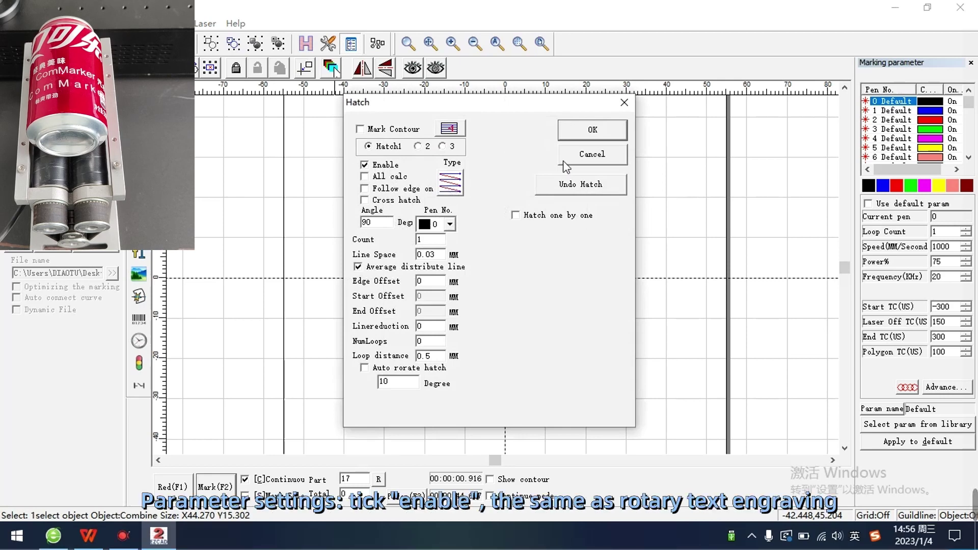
click(593, 131)
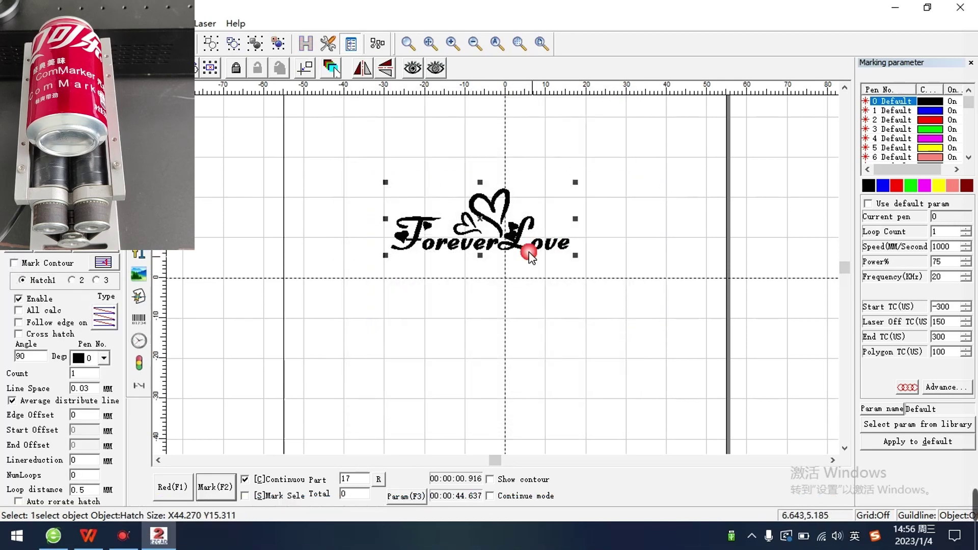
drag(485, 229, 511, 278)
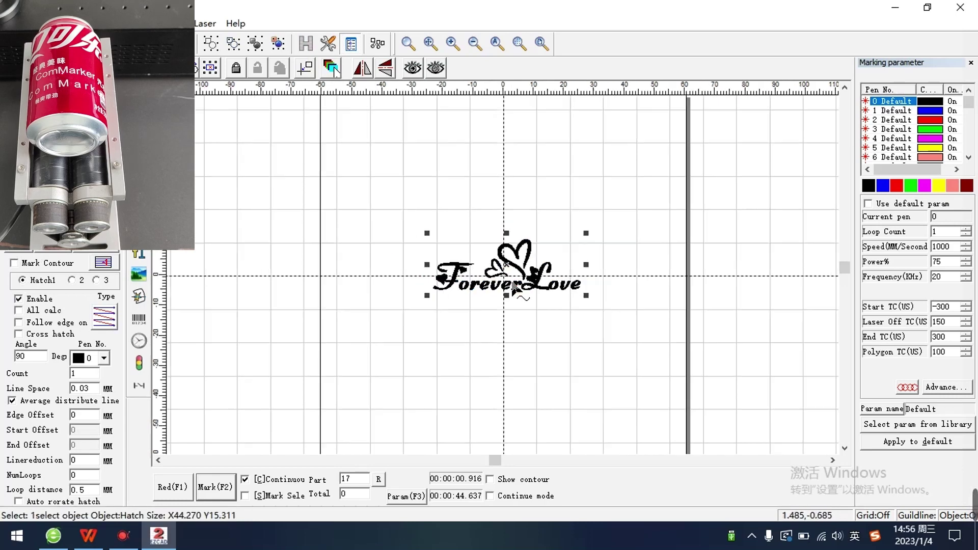
scroll(511, 278, up, 2)
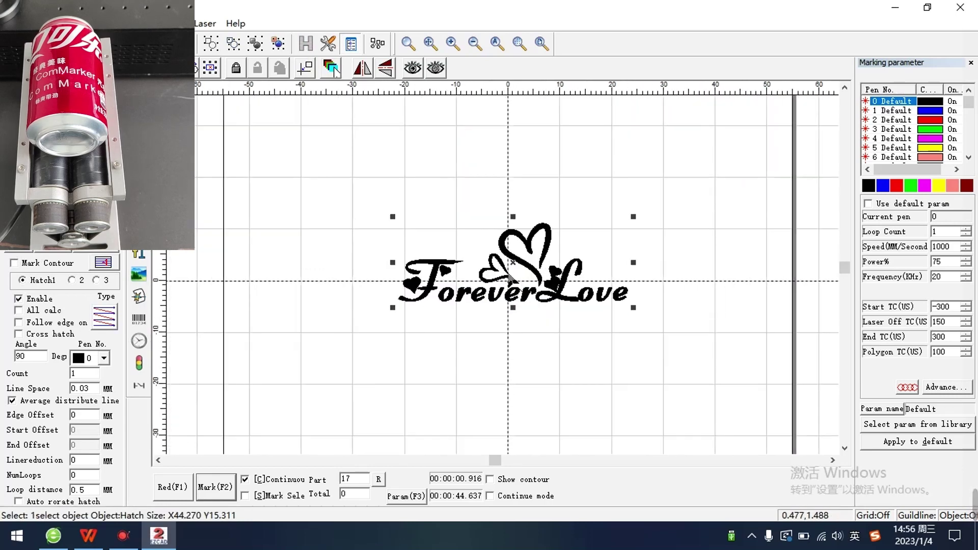
click(206, 24)
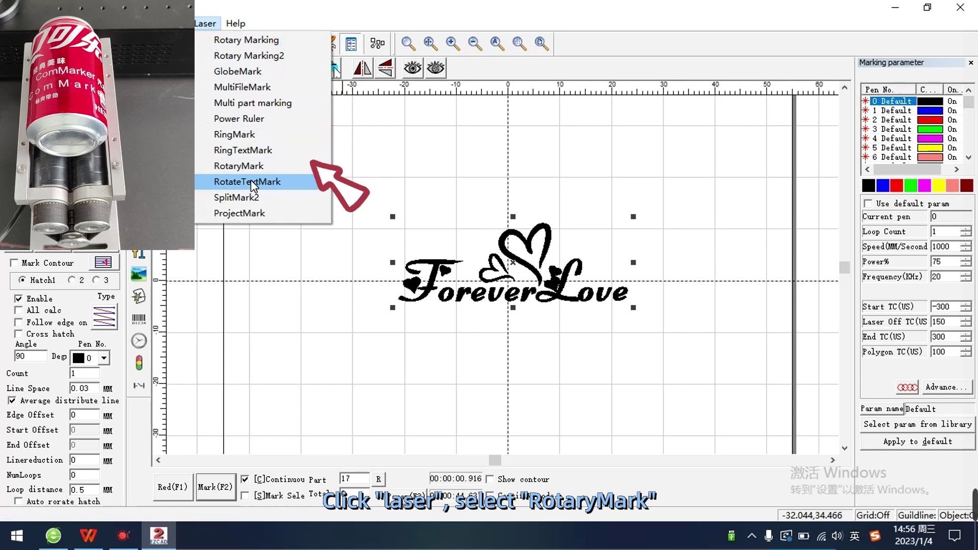
click(255, 167)
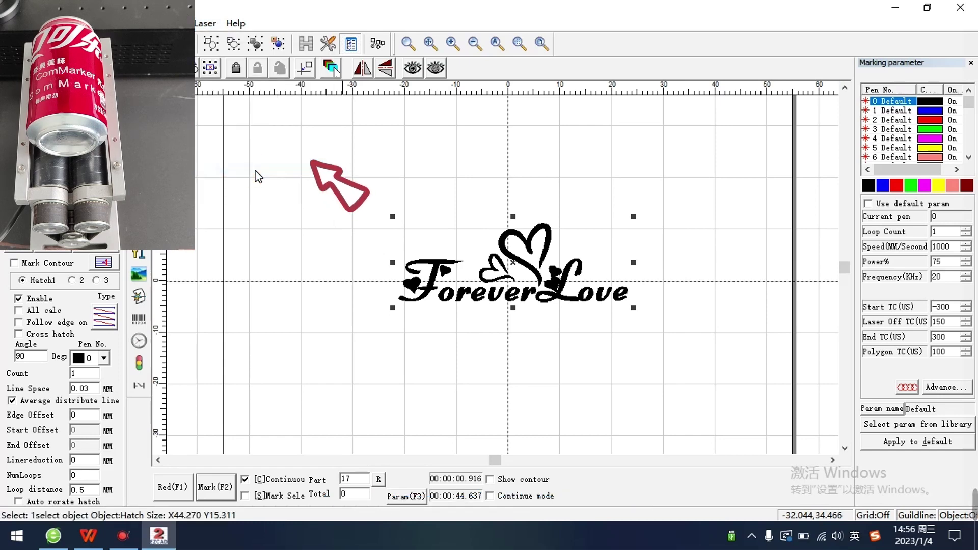
Step: Add four dividing lines across the ForeverLove preview in the RotaryMark window
drag(433, 45, 583, 17)
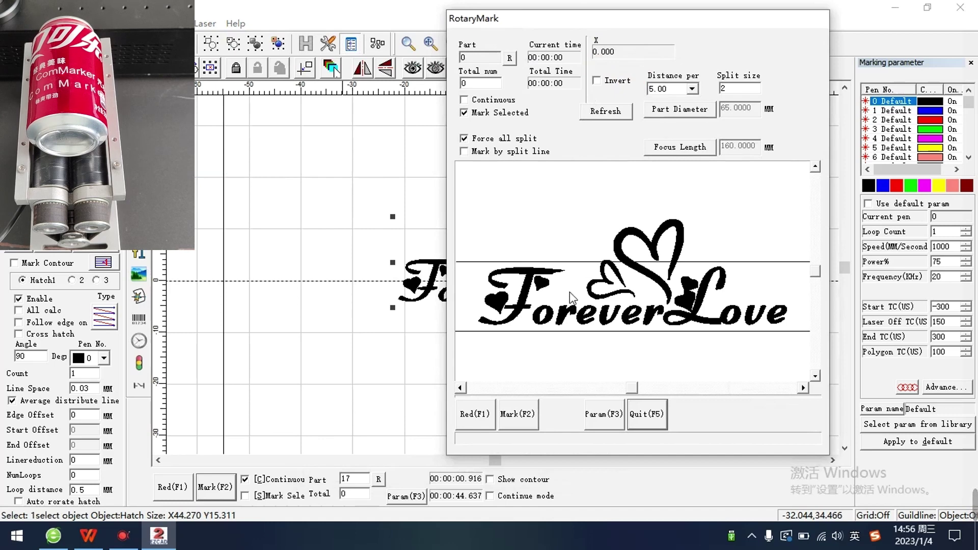
double_click(475, 237)
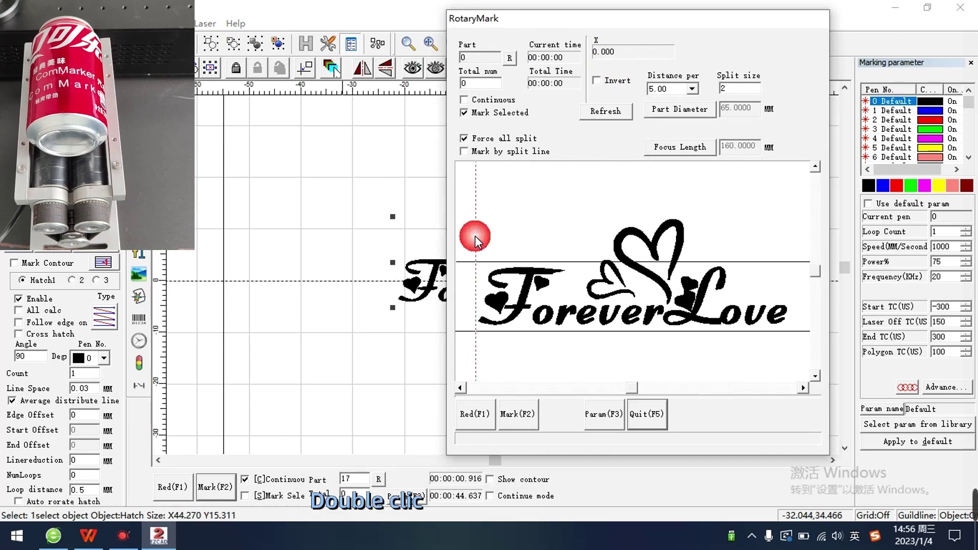
double_click(549, 234)
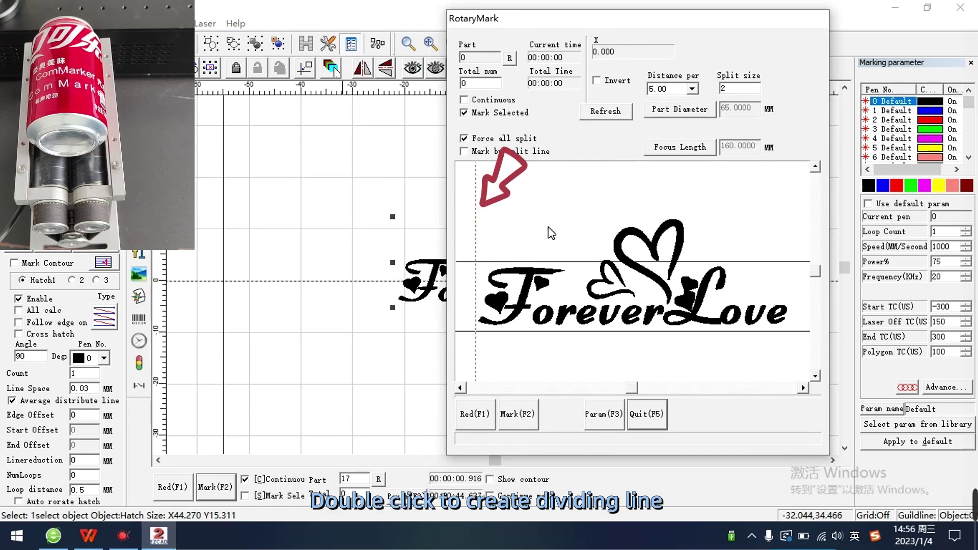
double_click(634, 203)
double_click(697, 204)
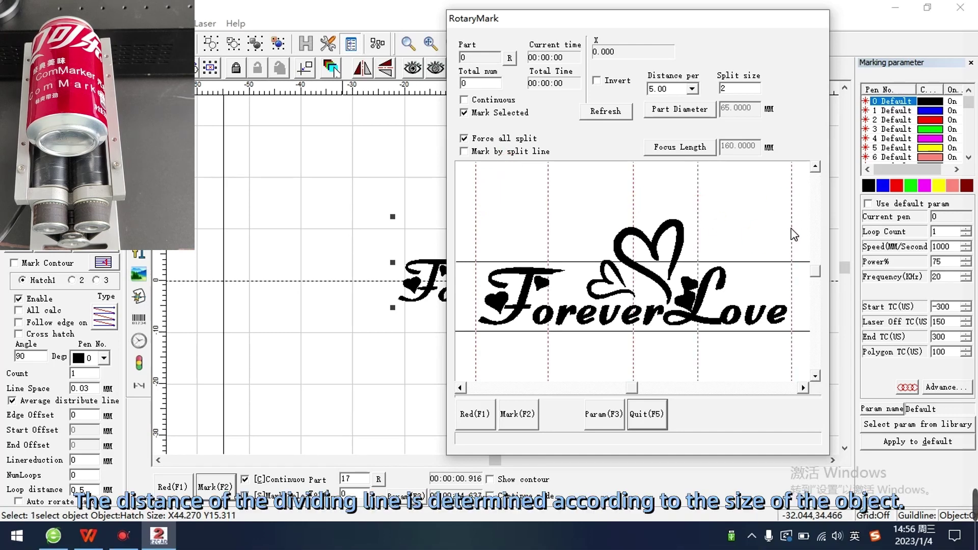
Step: Delete the dividing lines and untick Mark by split line
right_click(792, 235)
right_click(698, 227)
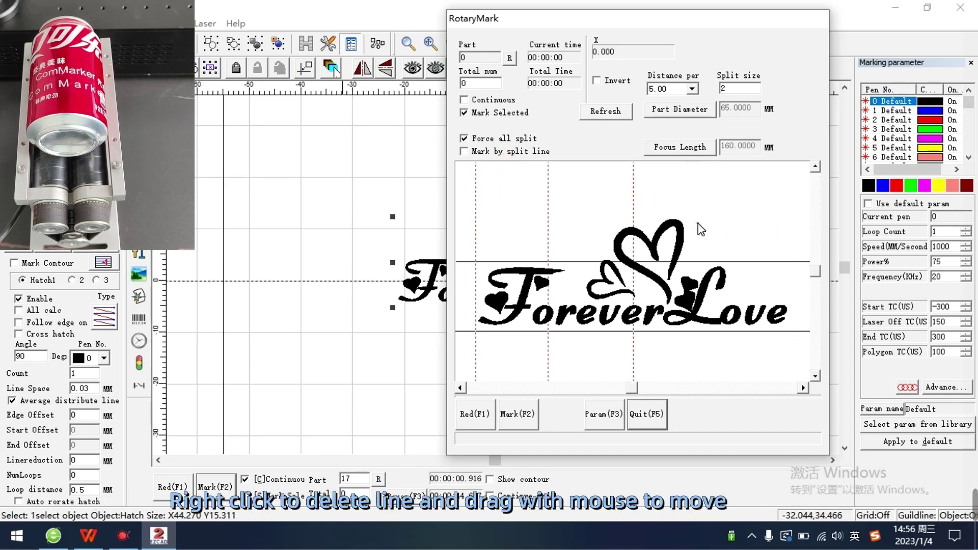
right_click(632, 208)
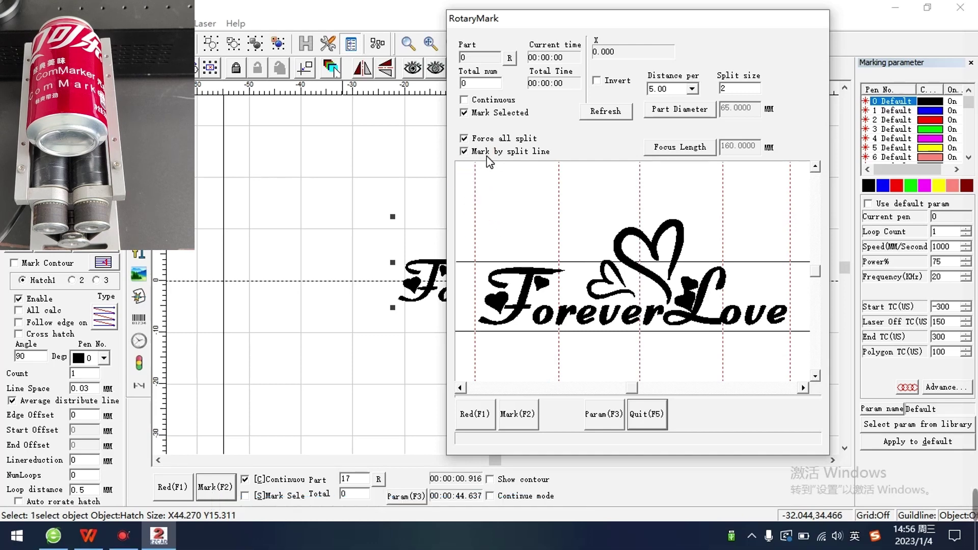
click(474, 194)
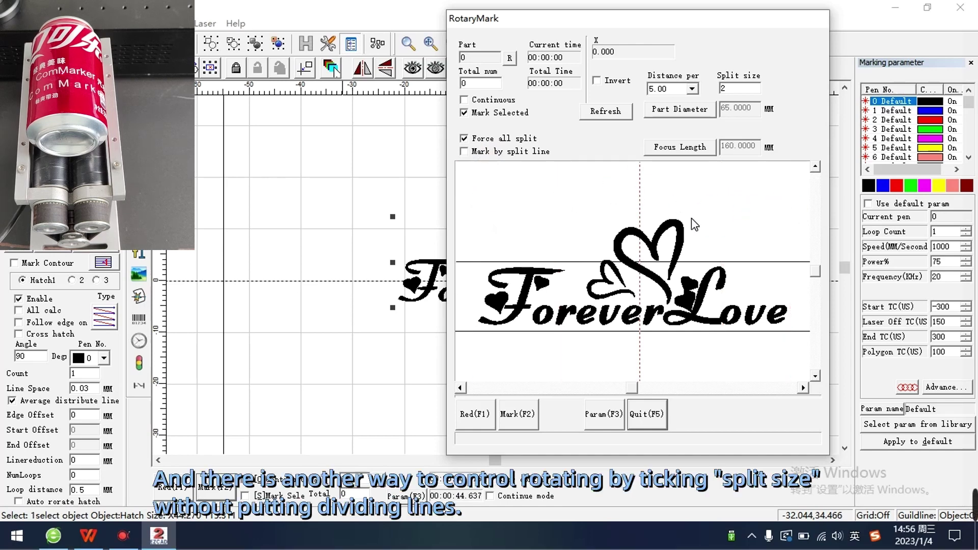
Step: Leave split size at 2, re-enter 65 mm part diameter in Param, and confirm
double_click(736, 94)
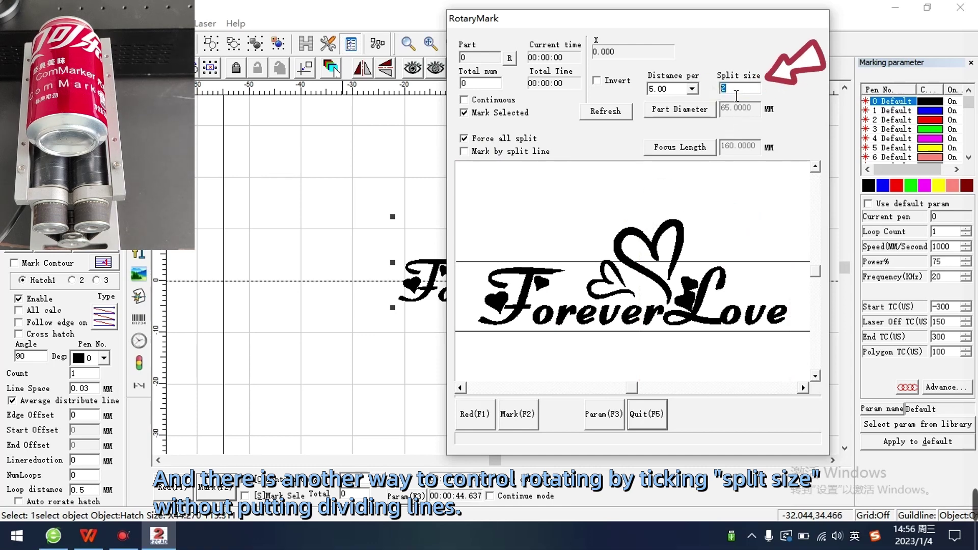
click(726, 91)
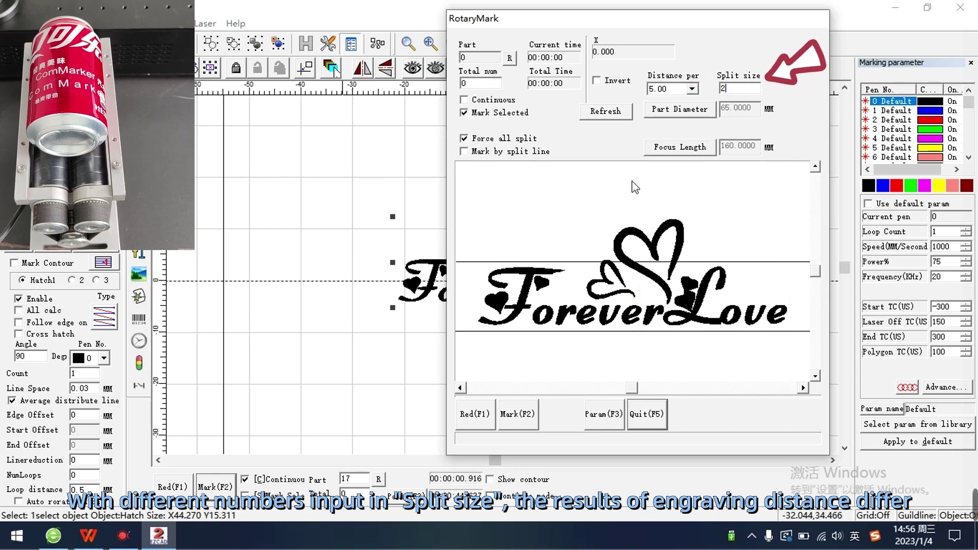
click(606, 415)
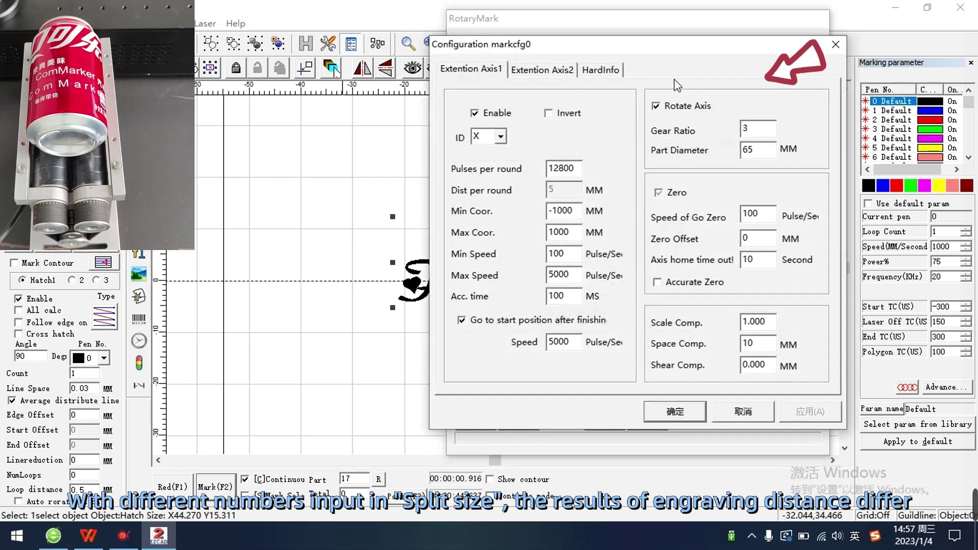
drag(601, 46, 331, 100)
click(491, 204)
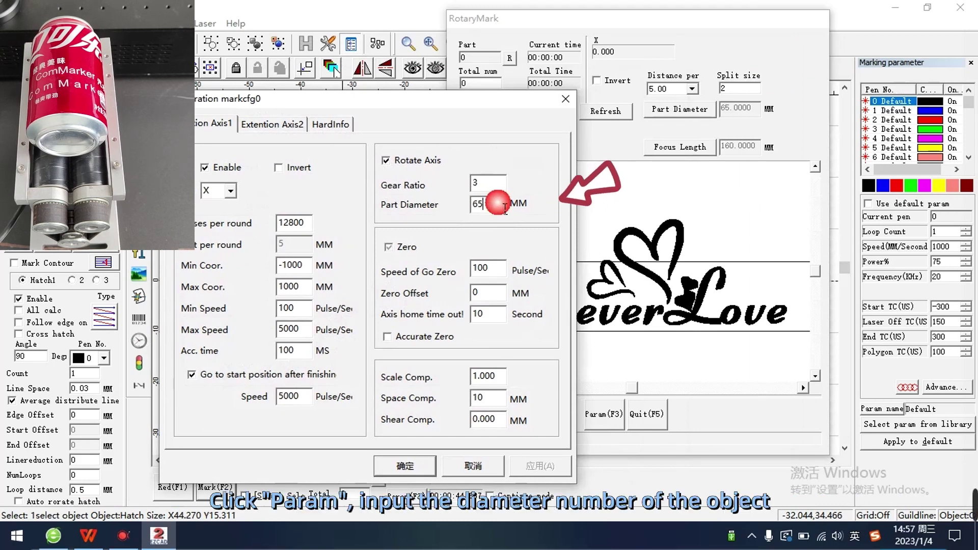
drag(498, 204, 475, 204)
text(65)
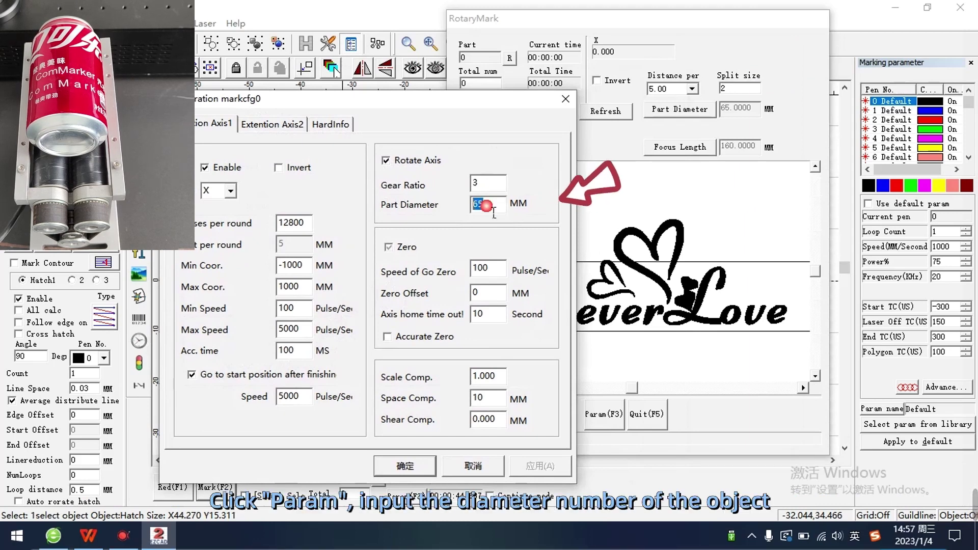
text(65)
click(503, 200)
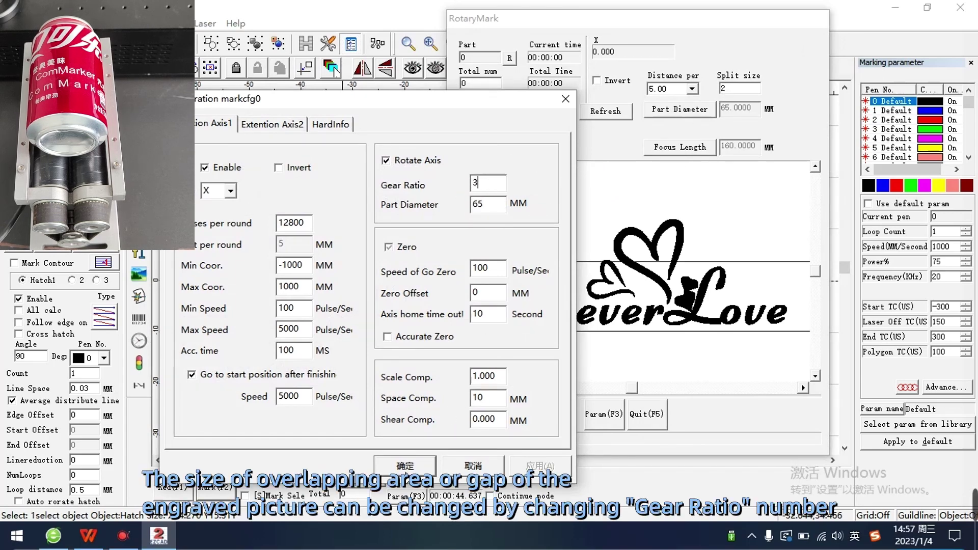
click(405, 466)
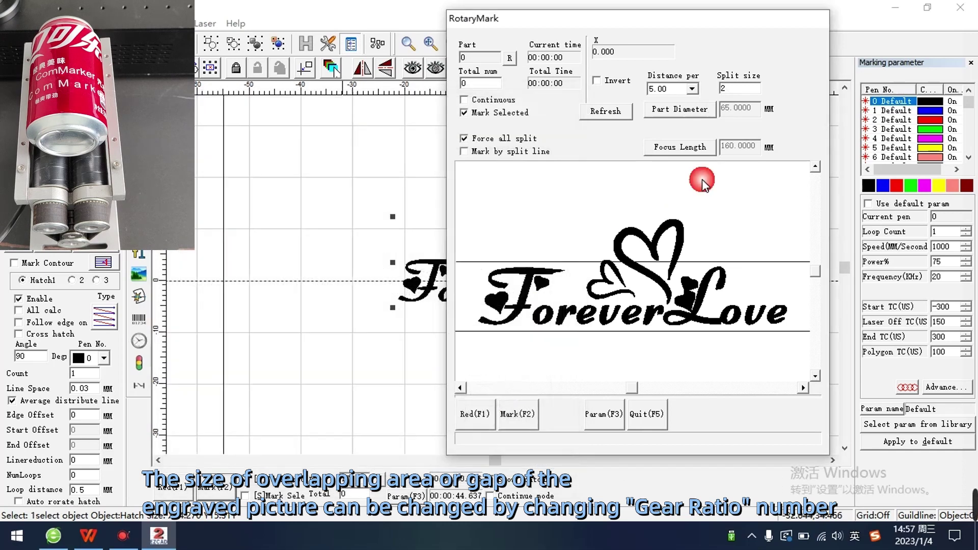
Step: Preview the ForeverLove area with the red light, then rotary-mark it onto the can
click(474, 414)
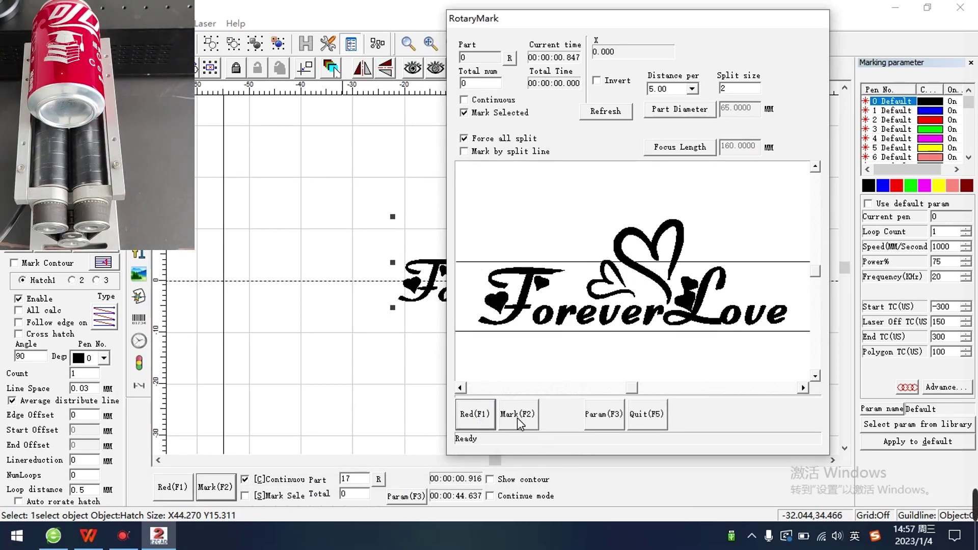
click(517, 418)
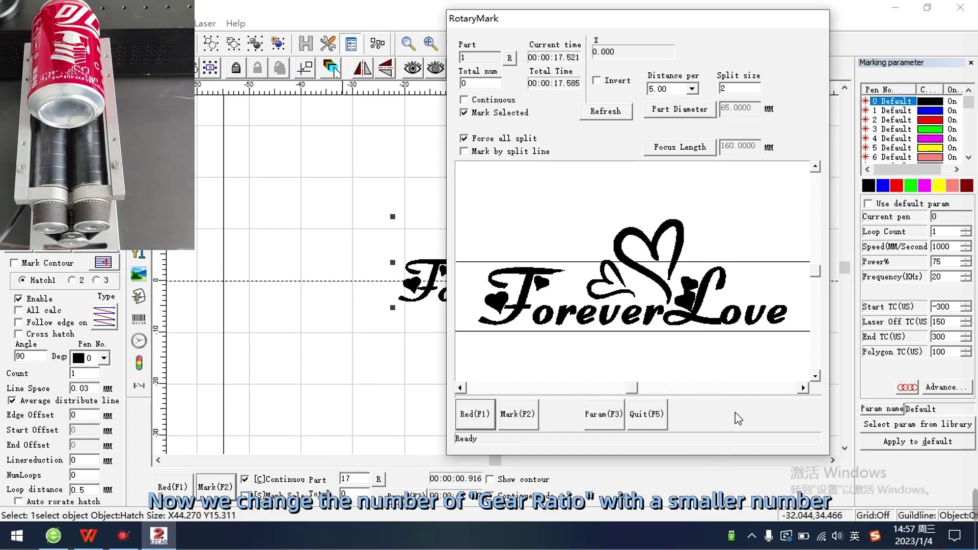
Step: Change the rotary gear ratio from 3 to 2 in the axis parameters
click(602, 414)
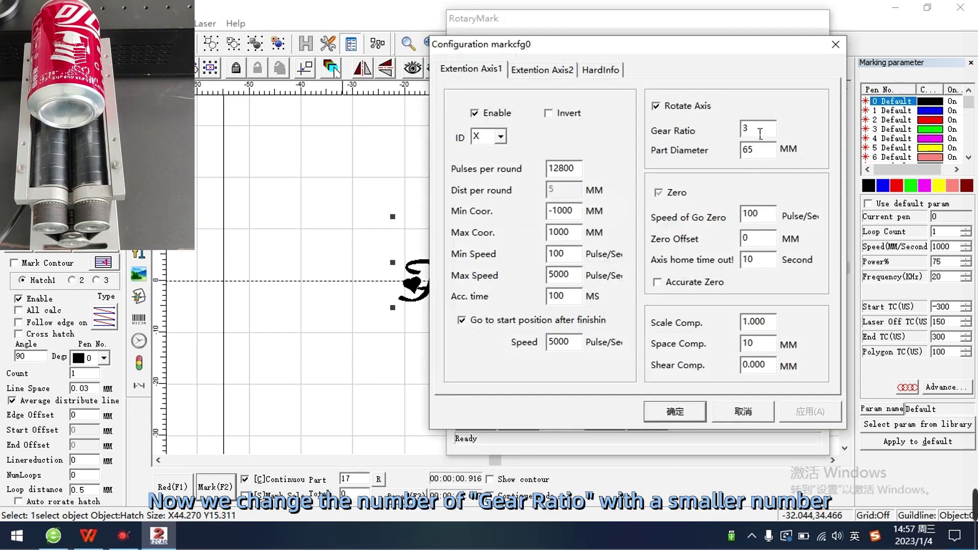
drag(754, 129, 722, 131)
text(2)
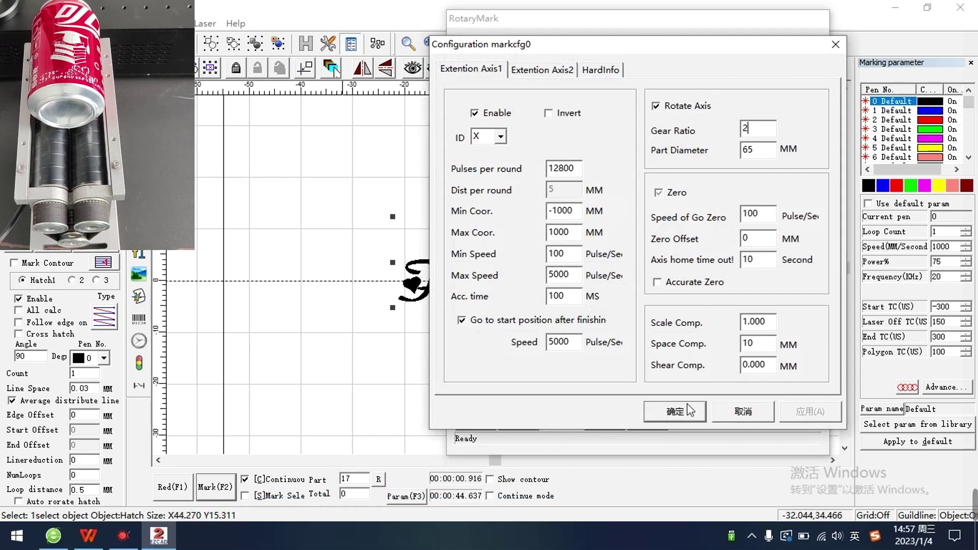
click(677, 415)
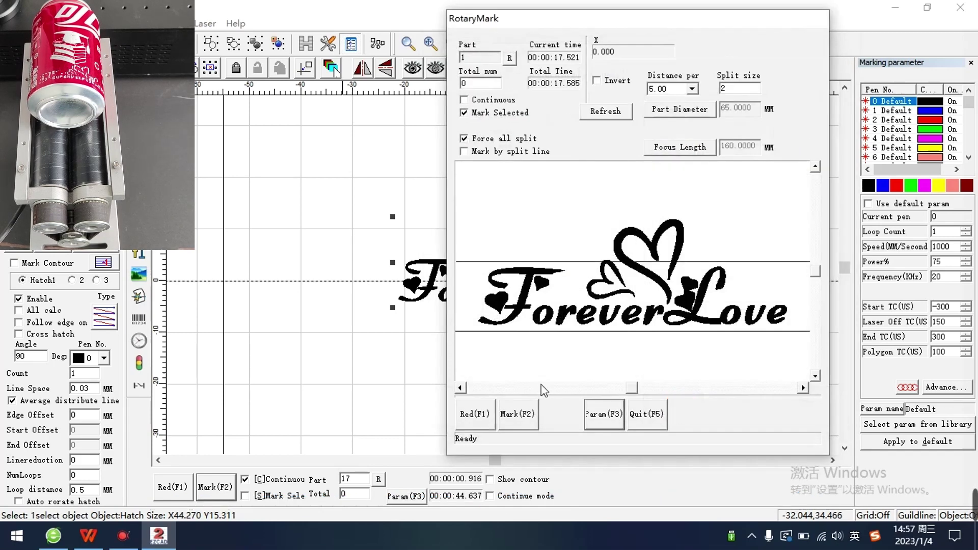
Step: Preview the marking area with the red light, then rotary-mark ForeverLove on the can
click(473, 415)
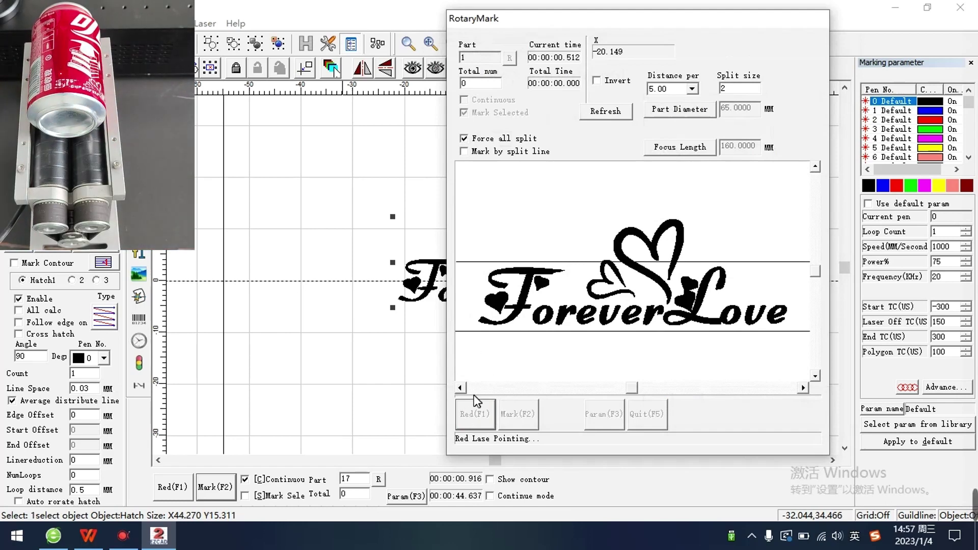
click(475, 414)
click(515, 415)
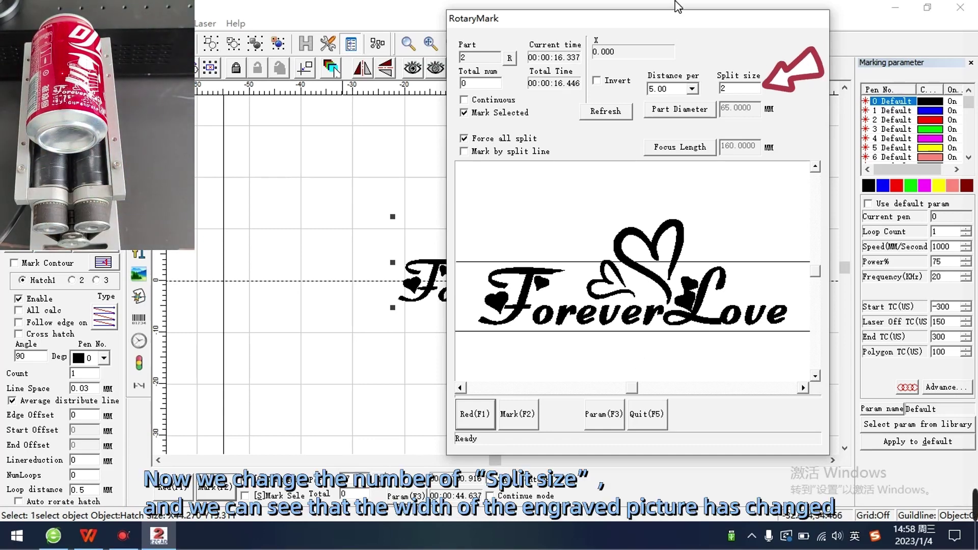
Step: Enter 0.1 as the split size, check the area with the red light, and mark ForeverLove
click(714, 92)
text(0.1)
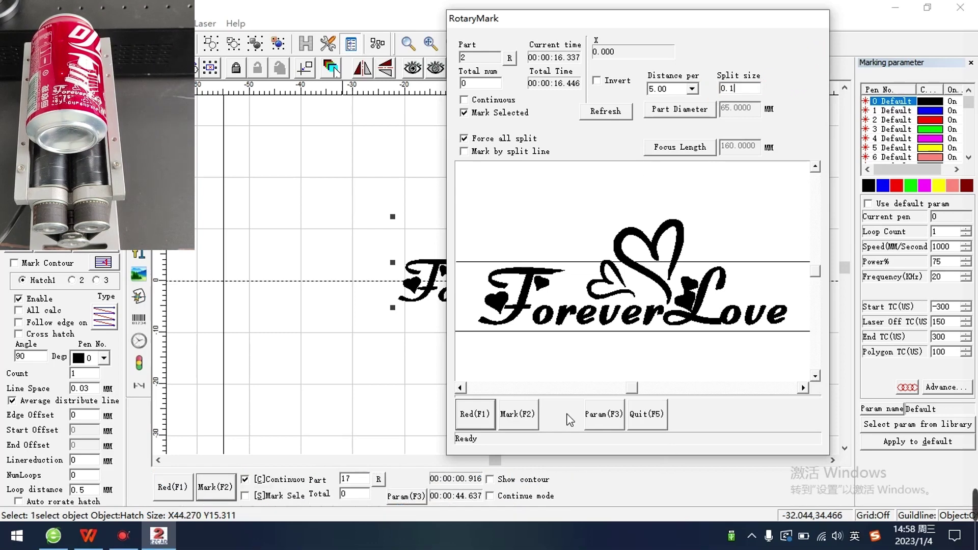
click(472, 416)
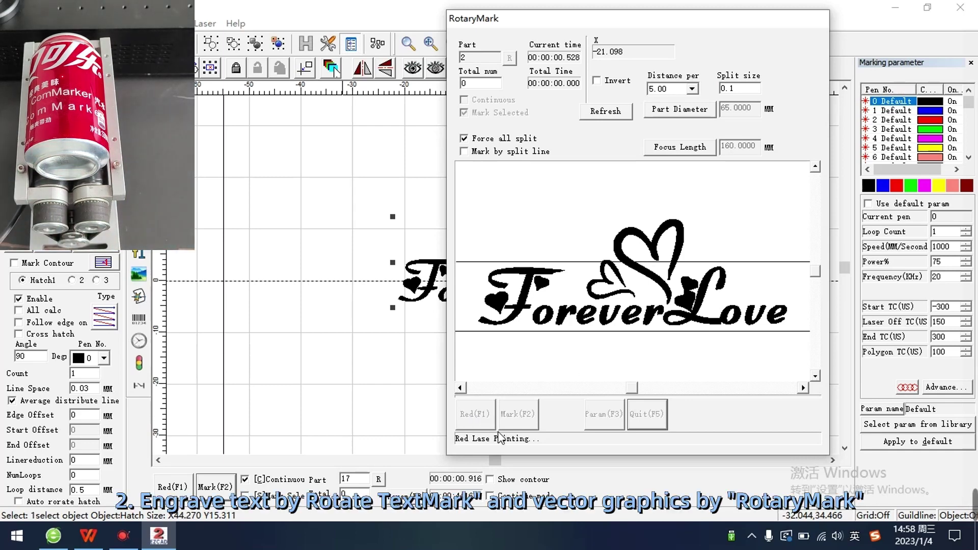
click(518, 417)
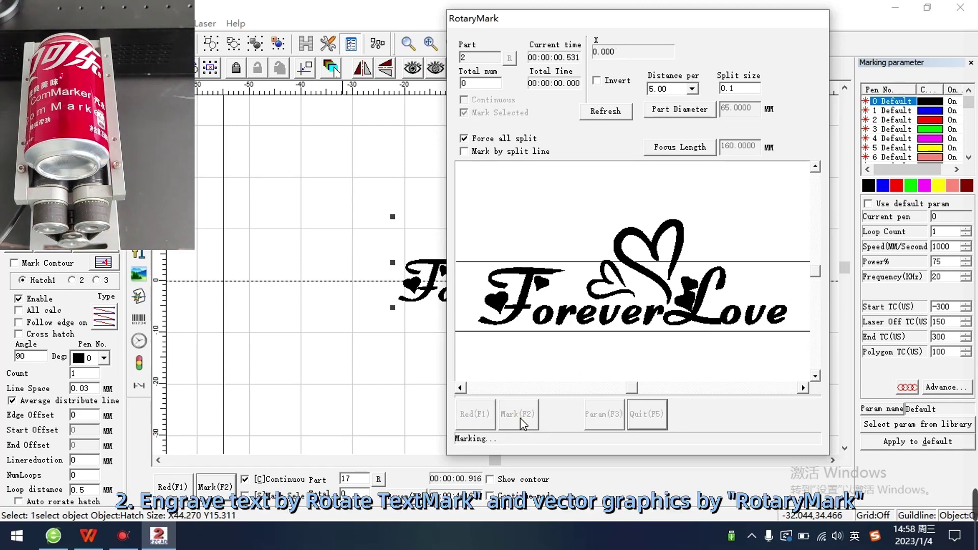